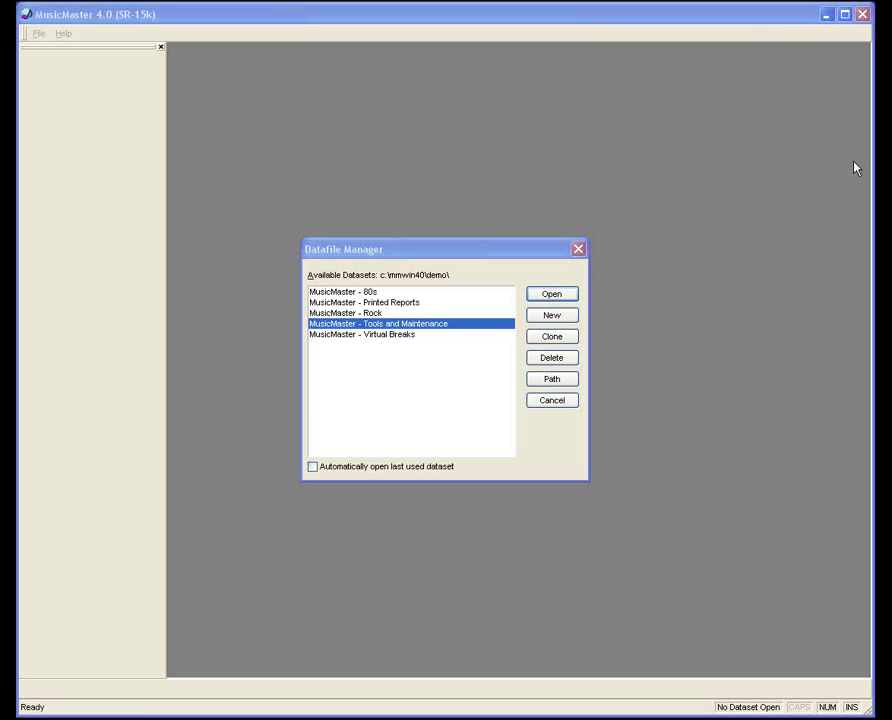
Clone Tools and Maintenance, renaming the copy 'MusicMaster - April Fools', then open that dataset.
left_click(469, 247)
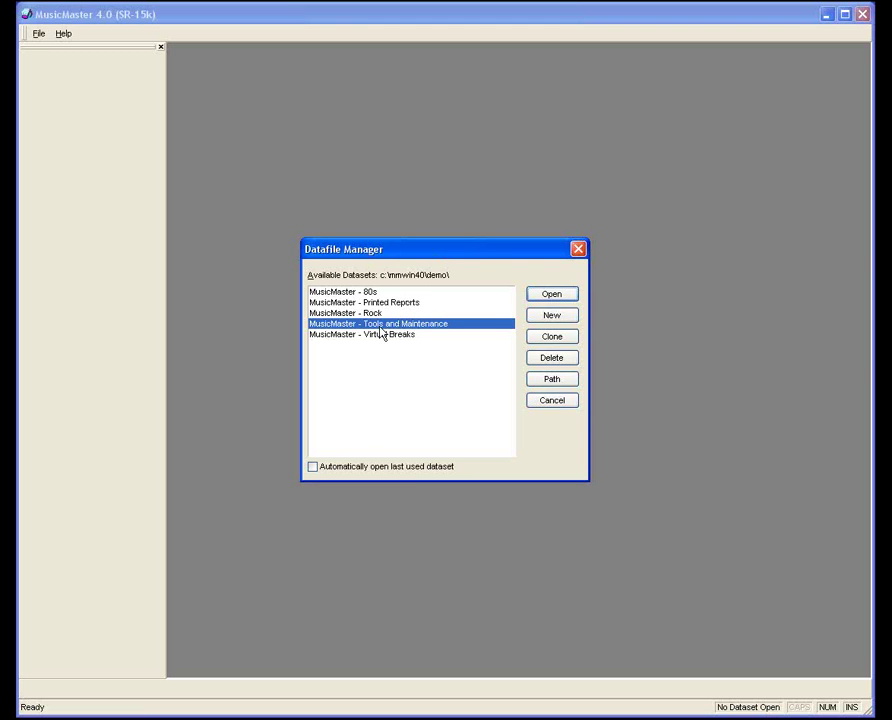
left_click(549, 340)
left_click_drag(504, 310, 396, 309)
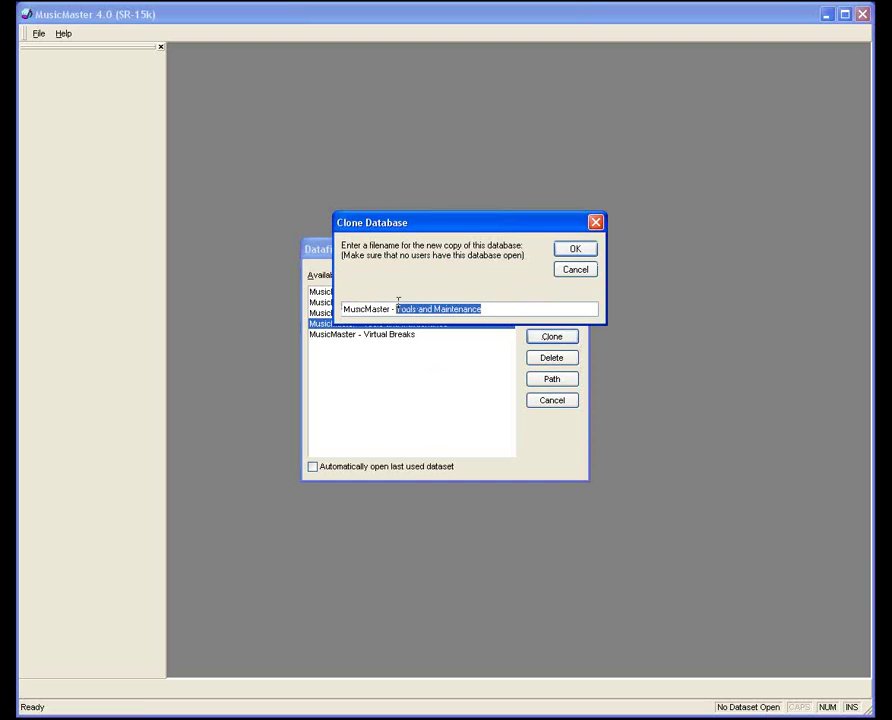
type("April")
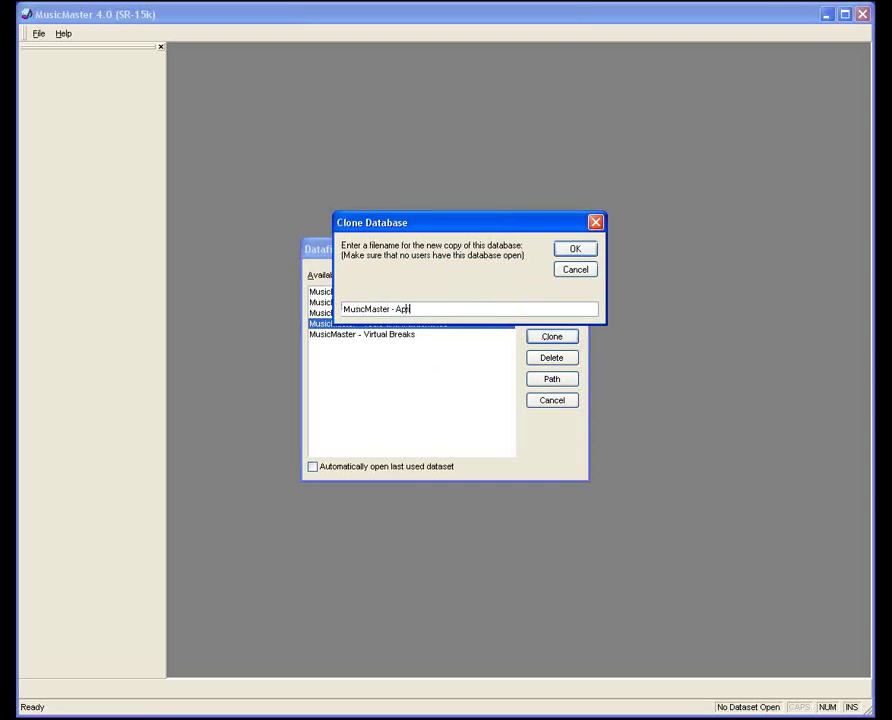
type(" Fools")
left_click(575, 251)
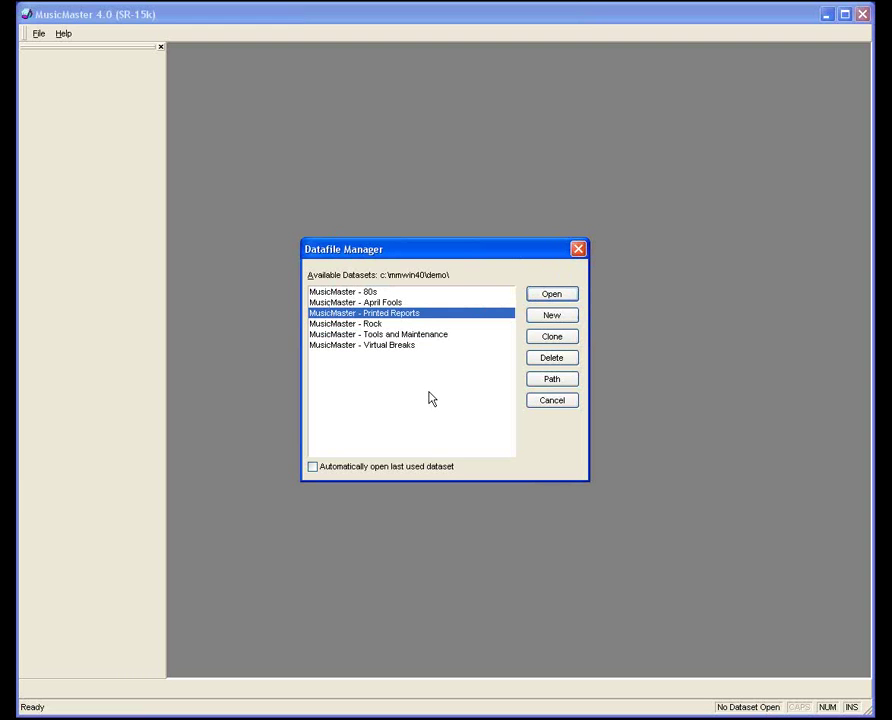
left_click(395, 302)
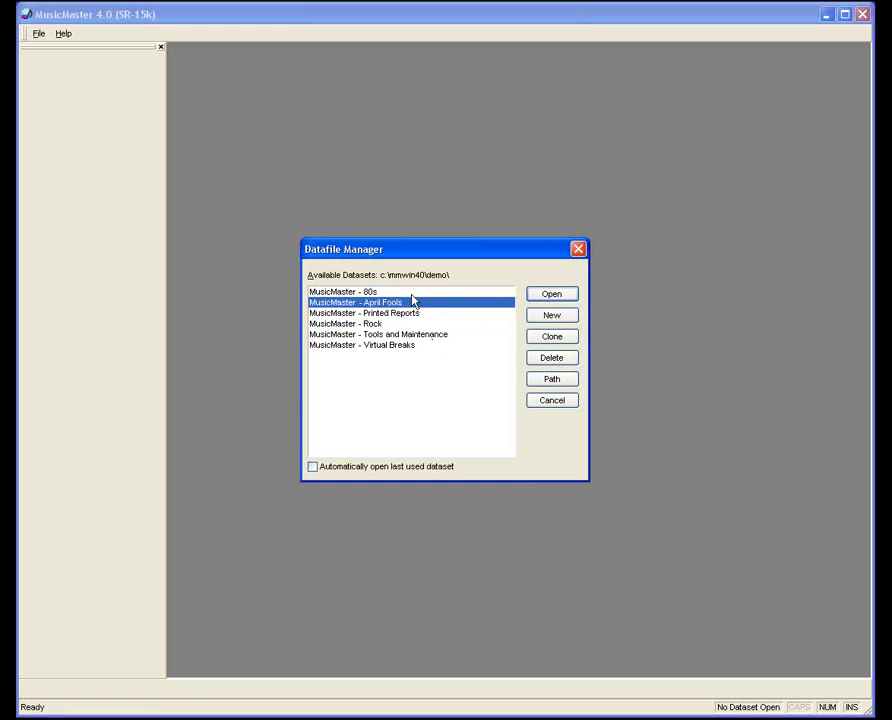
left_click(548, 296)
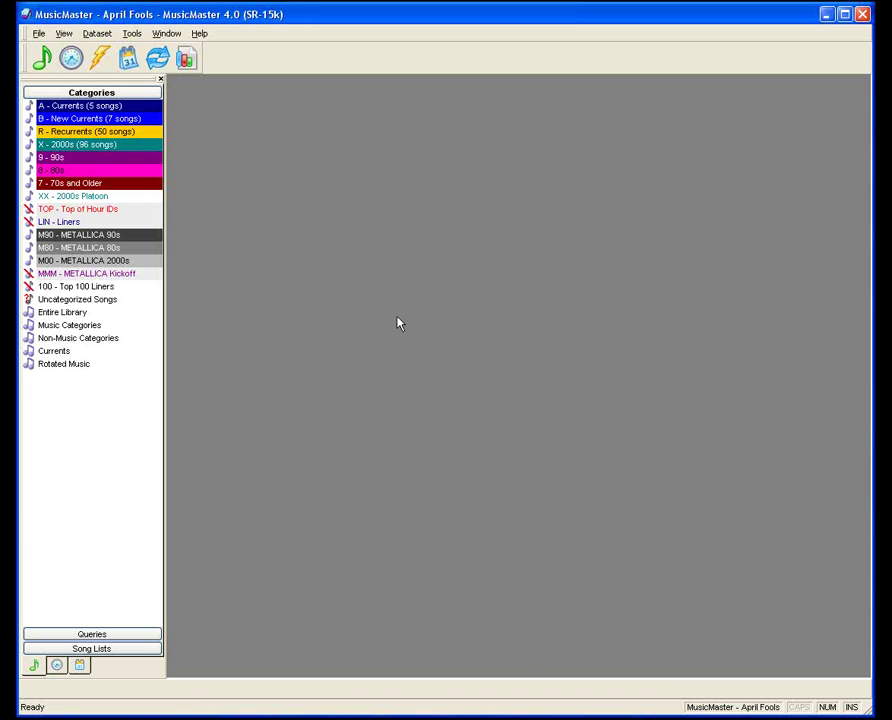
left_click(105, 37)
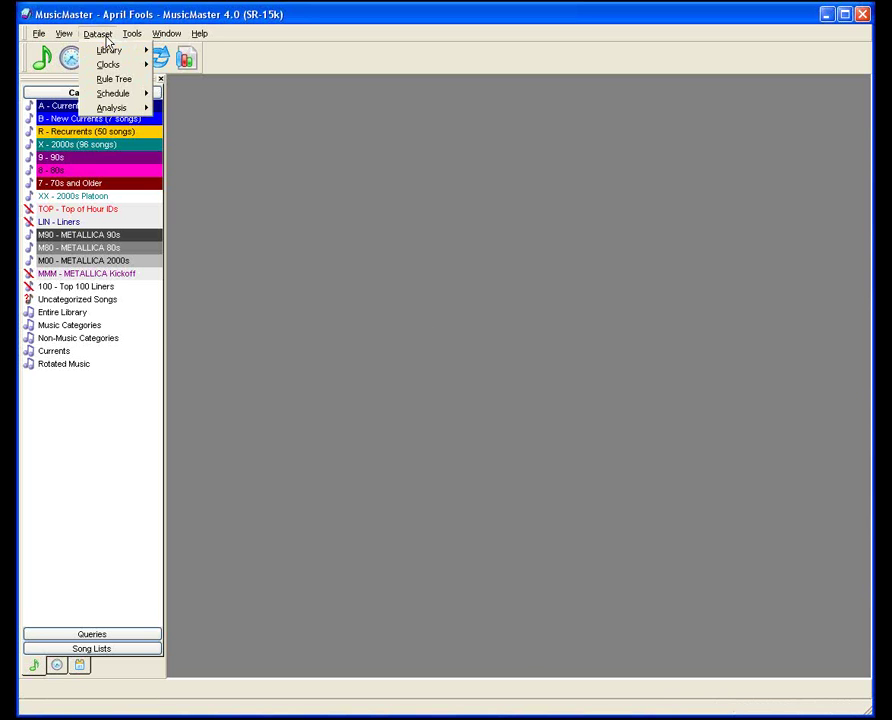
mouse_move(130, 93)
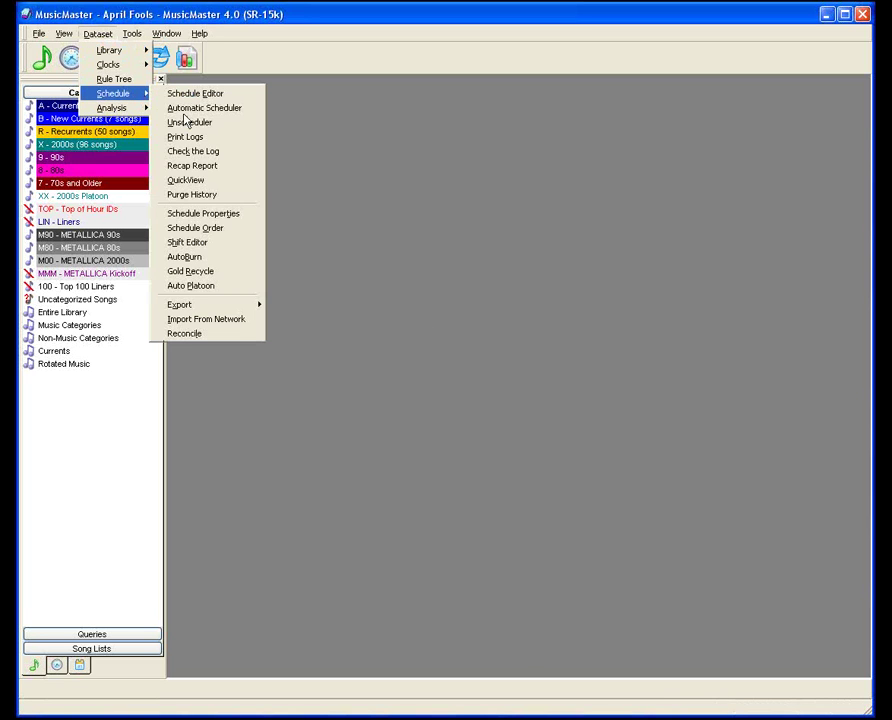
left_click(245, 197)
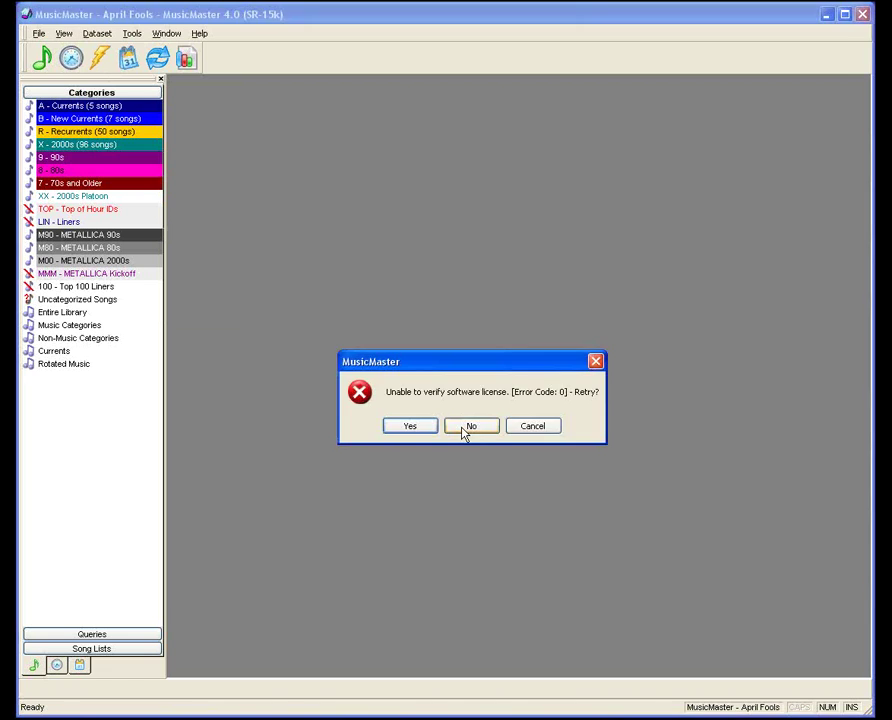
left_click(468, 428)
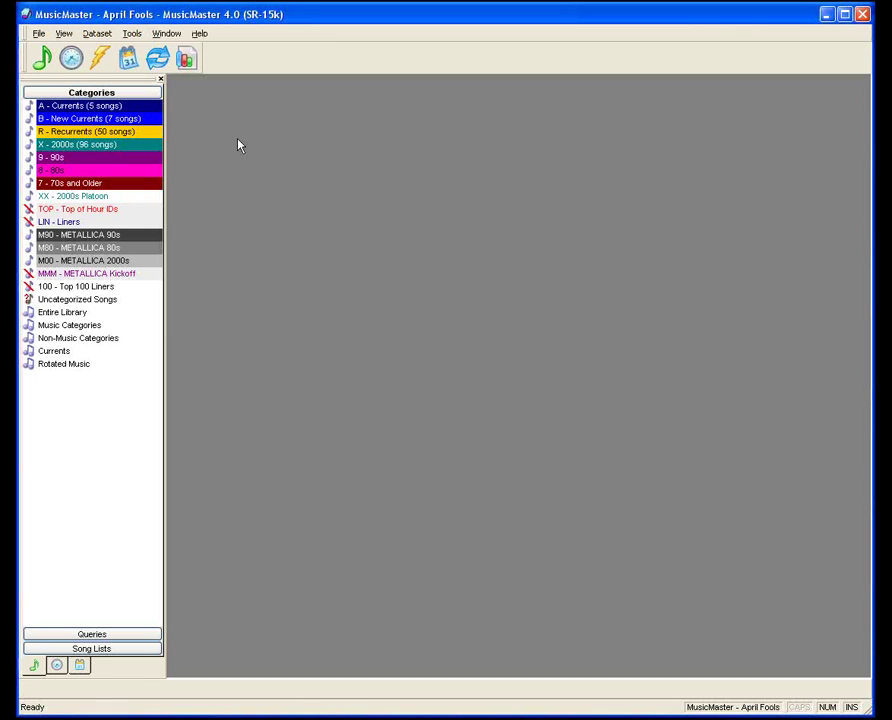
In Dataset > Schedule > Purge History, choose Clear All to wipe play history and counters.
left_click(97, 34)
mouse_move(128, 93)
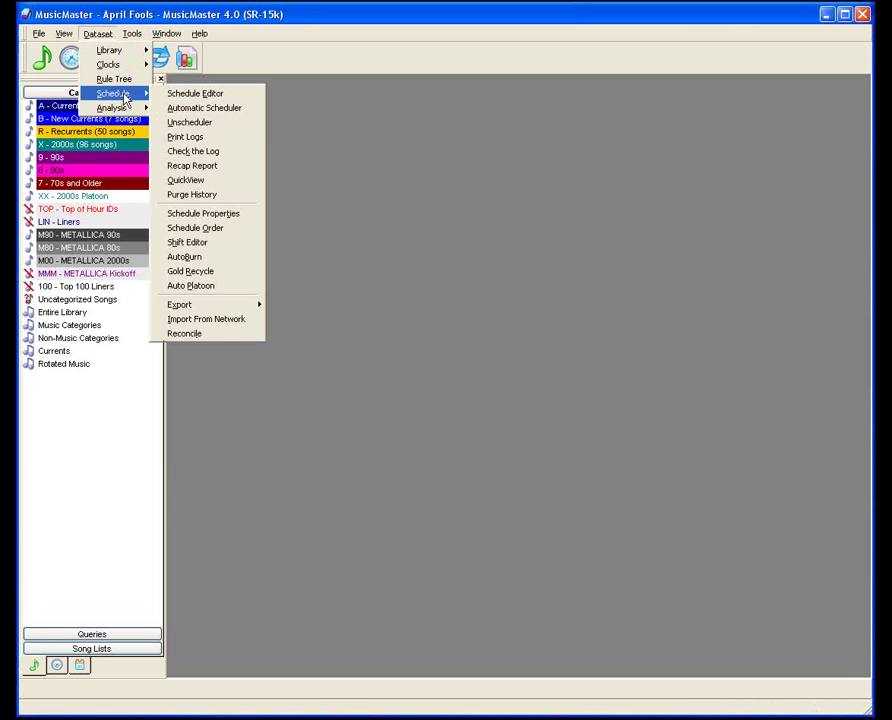
left_click(239, 197)
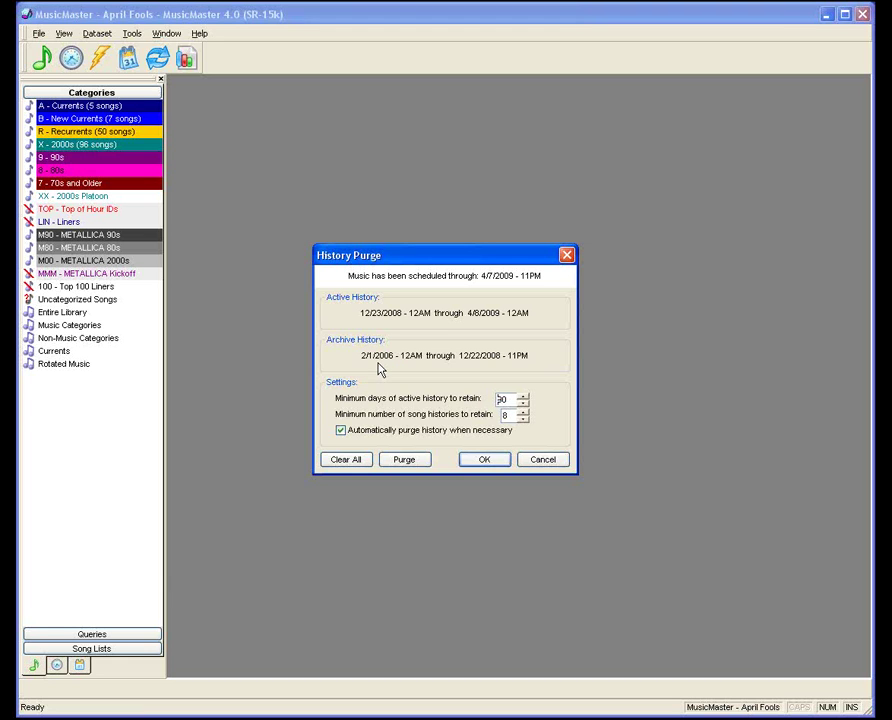
left_click(343, 462)
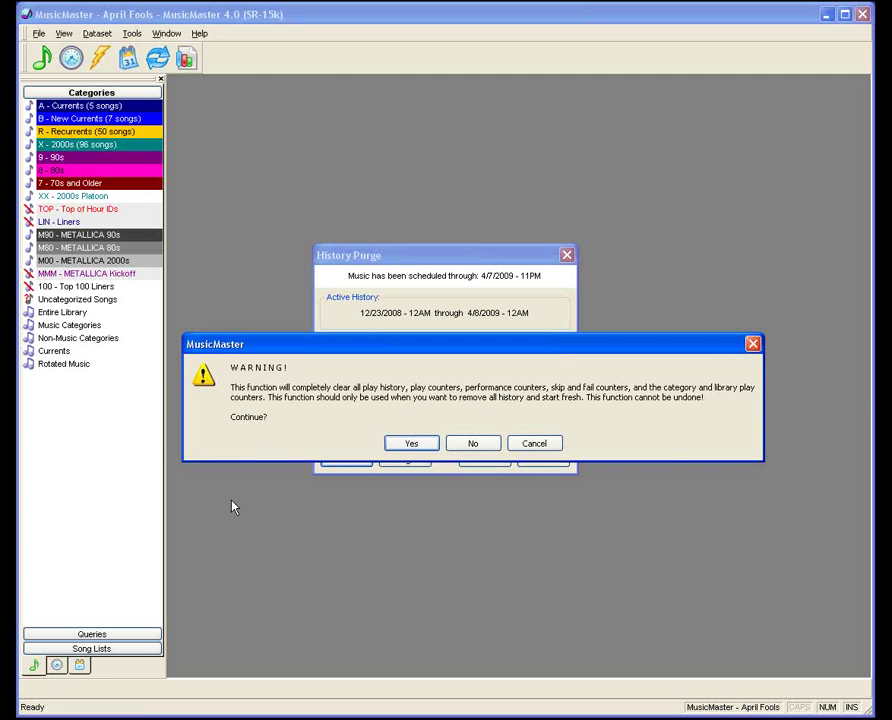
Decline clearing all history and accept History Purge with 90 days and 8 song histories.
left_click(472, 445)
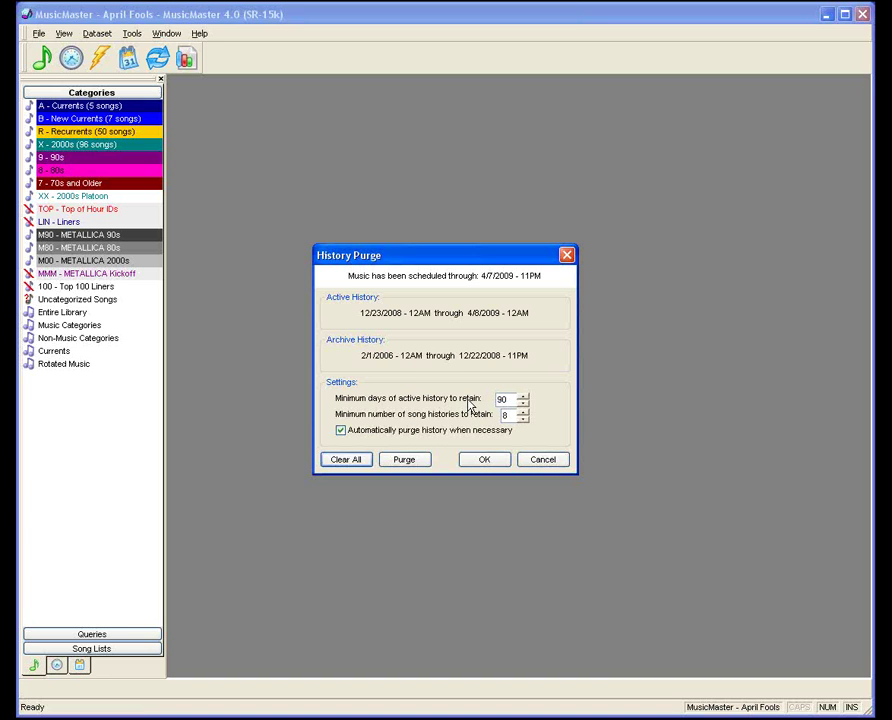
left_click(481, 462)
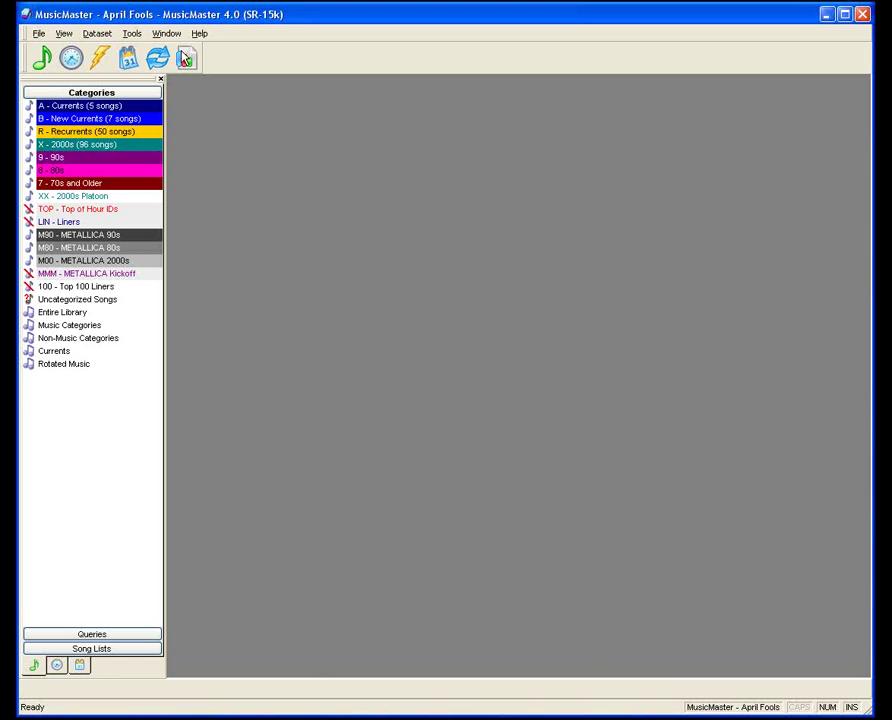
Bring up the Data Backup dialog from the Tools menu.
left_click(131, 34)
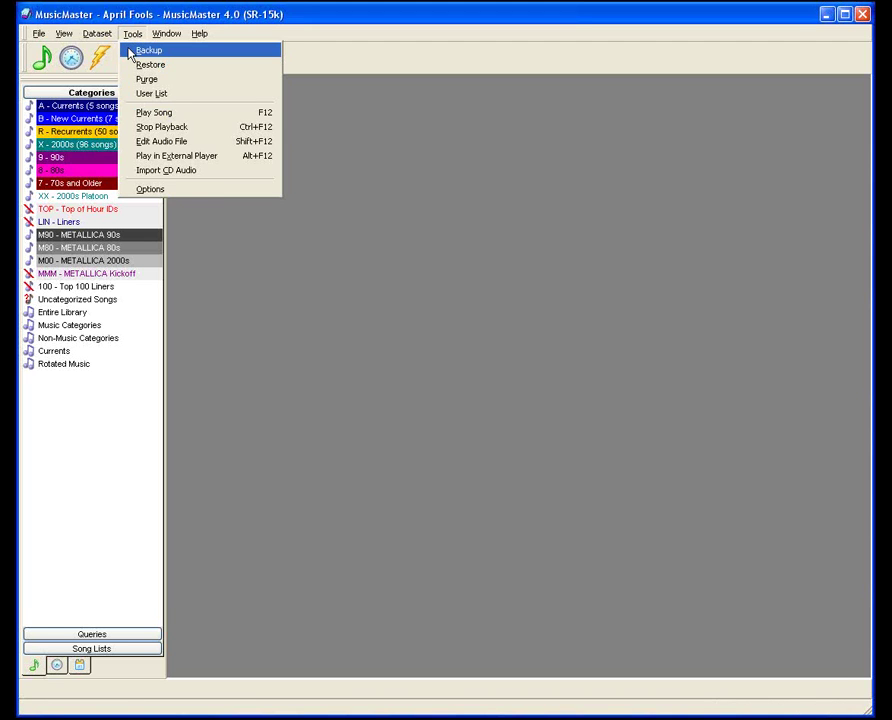
left_click(148, 50)
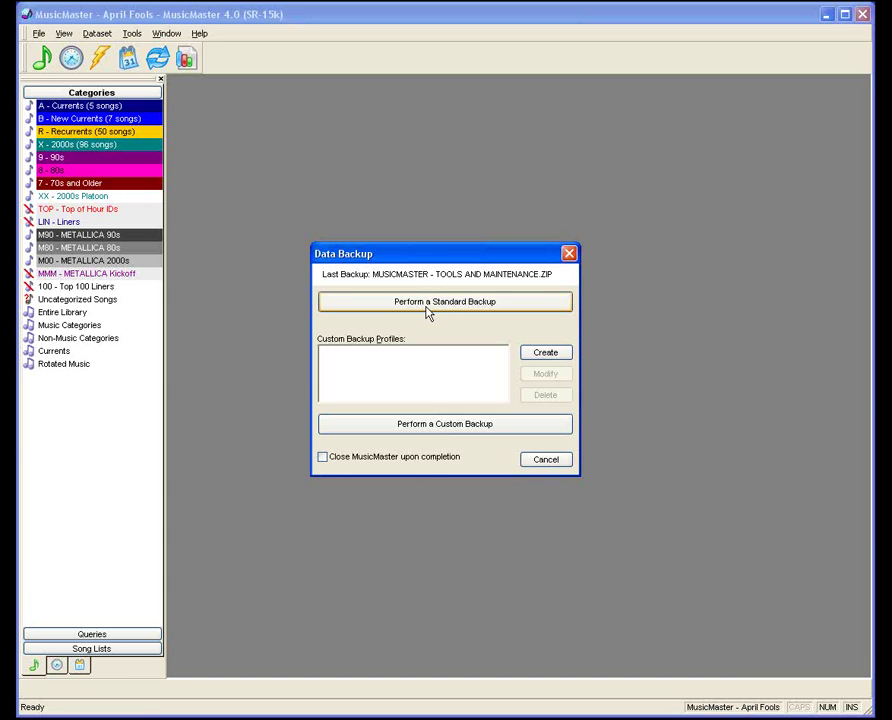
Run a standard backup of the April Fools dataset and acknowledge 'Backup Complete!'.
left_click(425, 310)
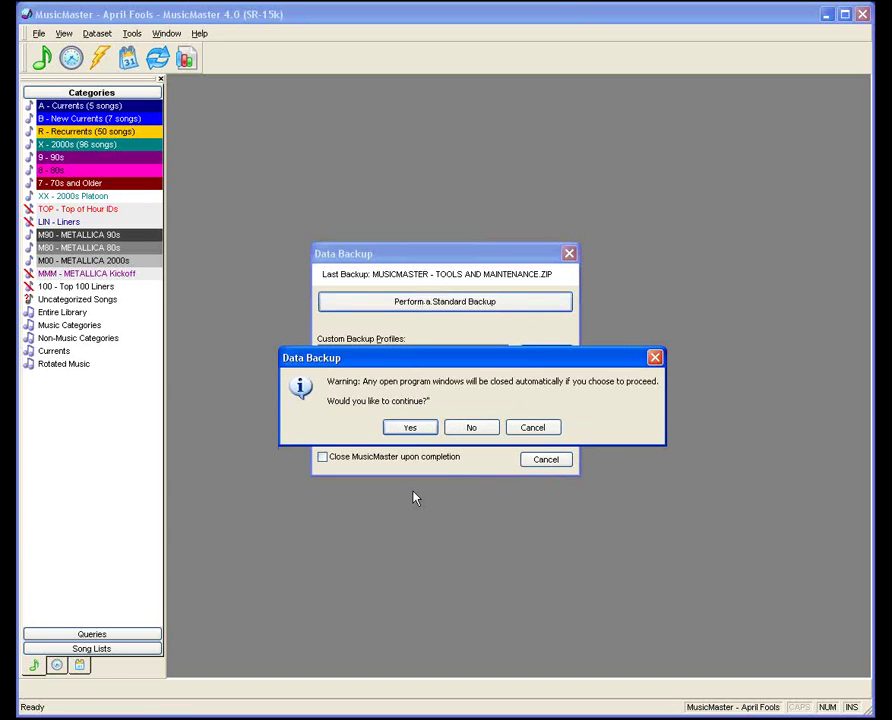
left_click(406, 428)
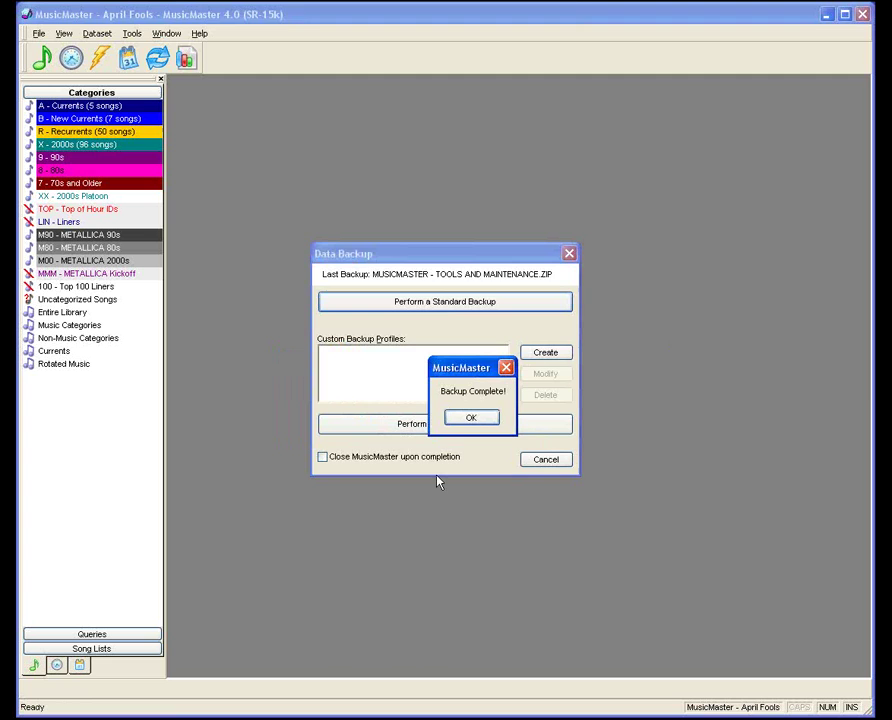
left_click(471, 418)
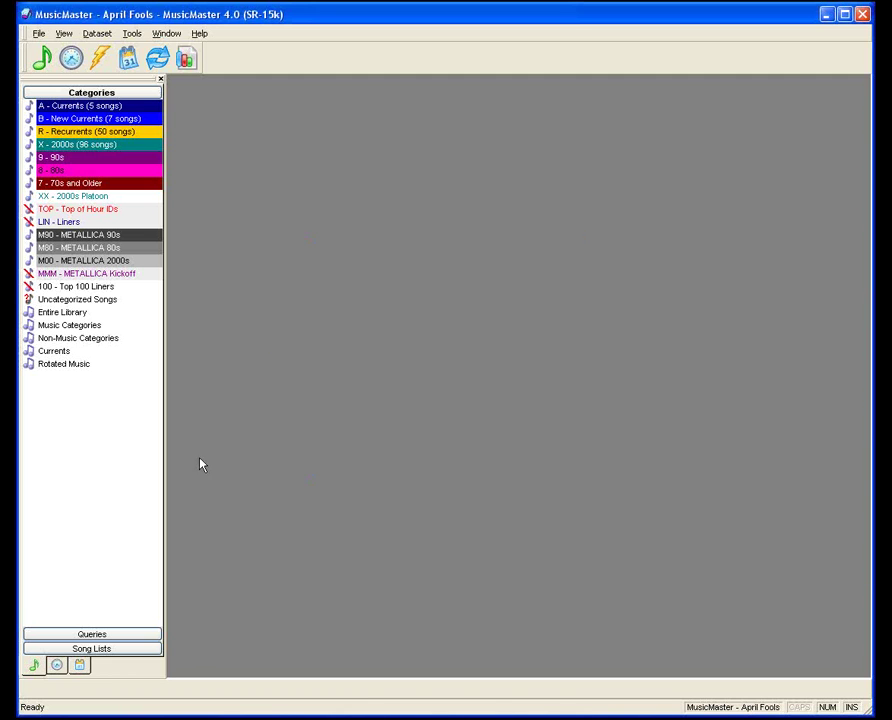
Reopen Data Backup to confirm MUSICMASTER - APRIL FOOLS.ZIP is now the last backup.
left_click(132, 33)
left_click(146, 50)
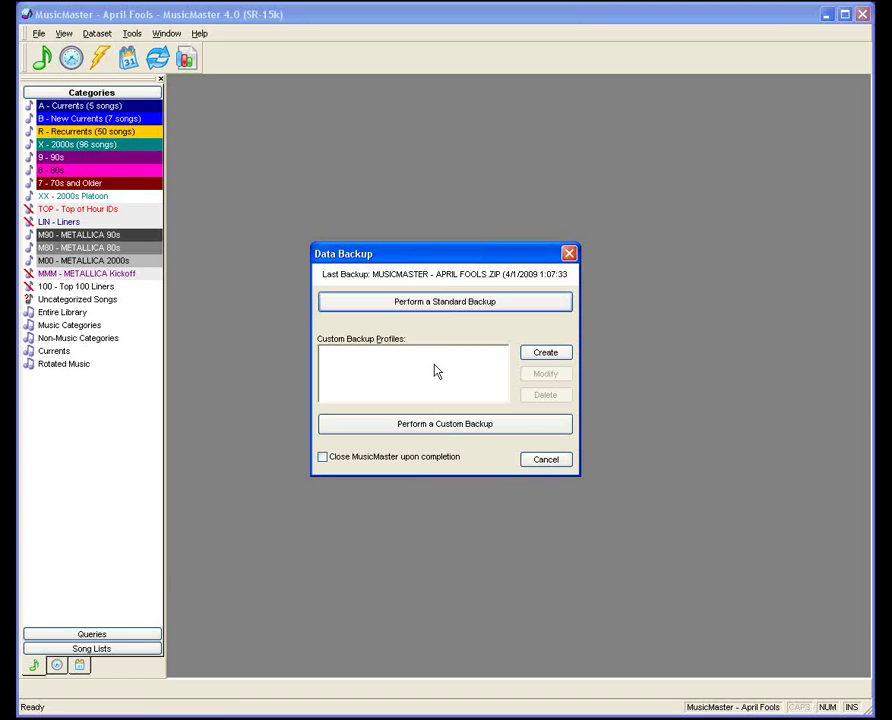
Create a backup profile 'Network' targeting x:\april fools.zip with Definition Files set to Yes.
left_click(547, 358)
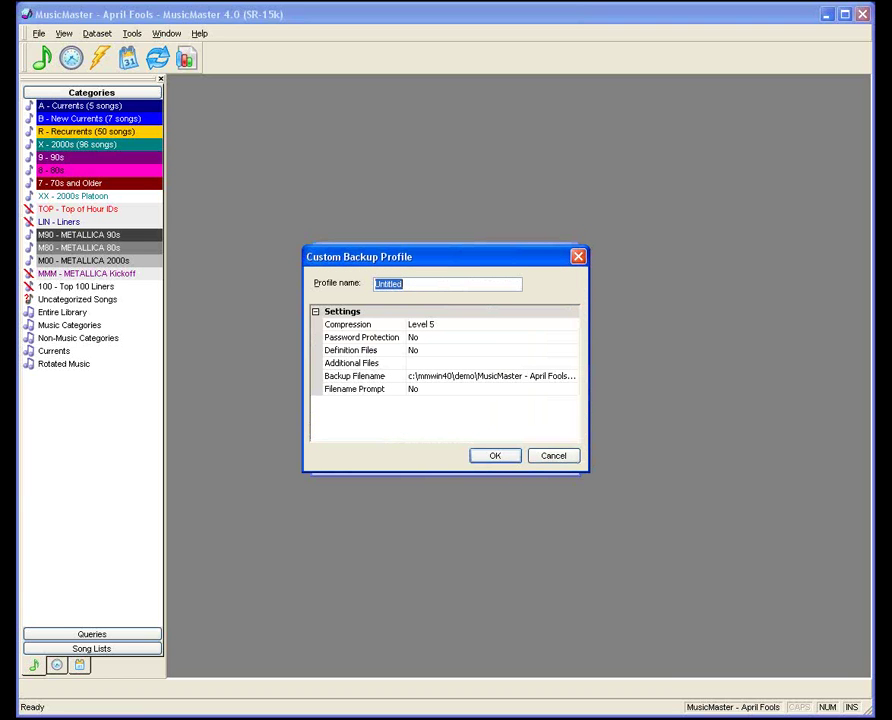
type("Network")
left_click(472, 377)
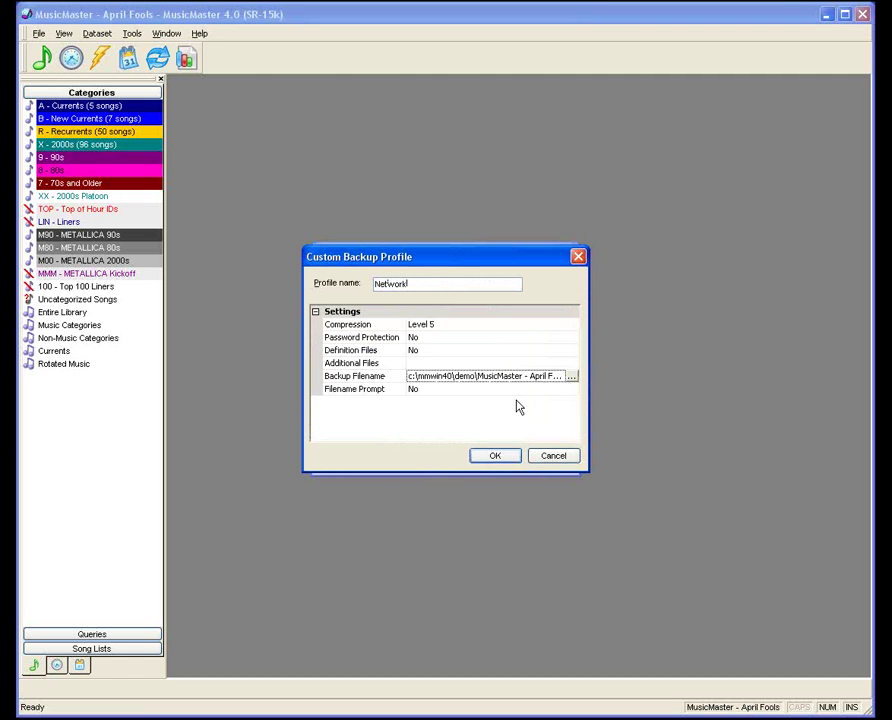
type("x:")
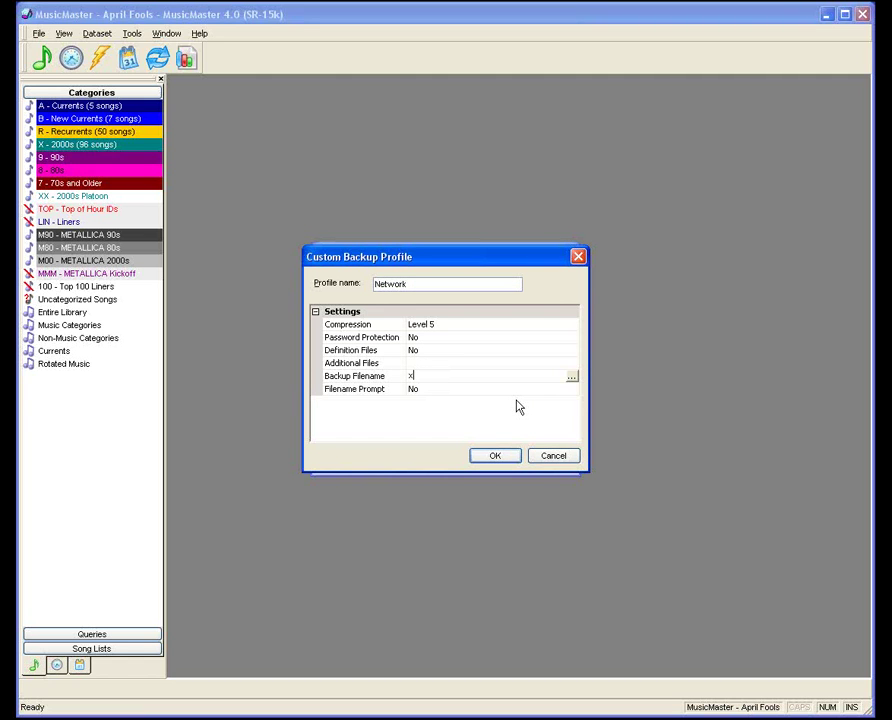
type("\\april fools.zip")
double_click(428, 351)
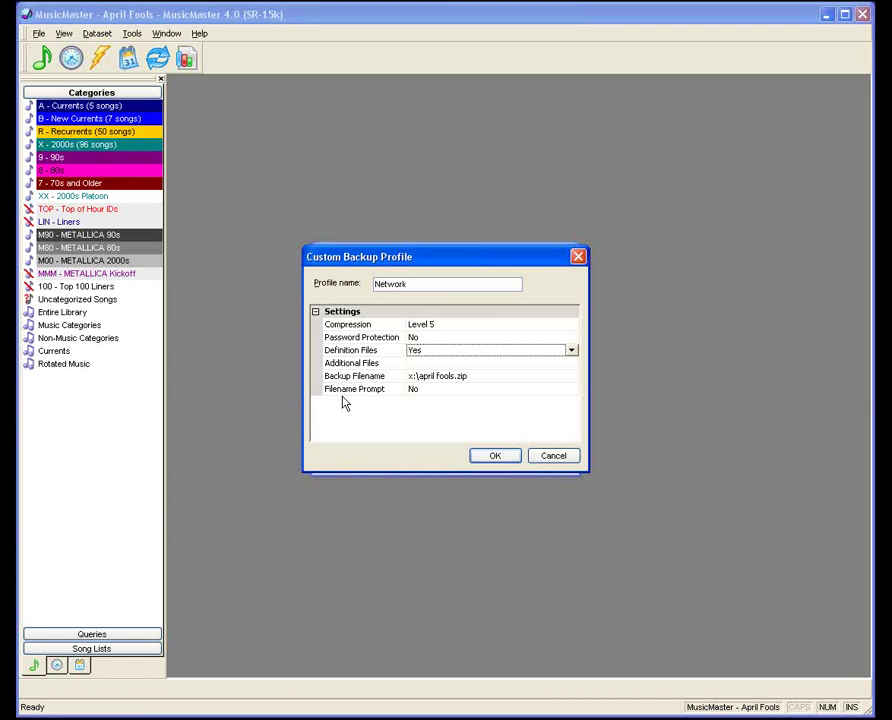
Save the Network profile to the custom list and begin a new Untitled profile.
left_click(489, 459)
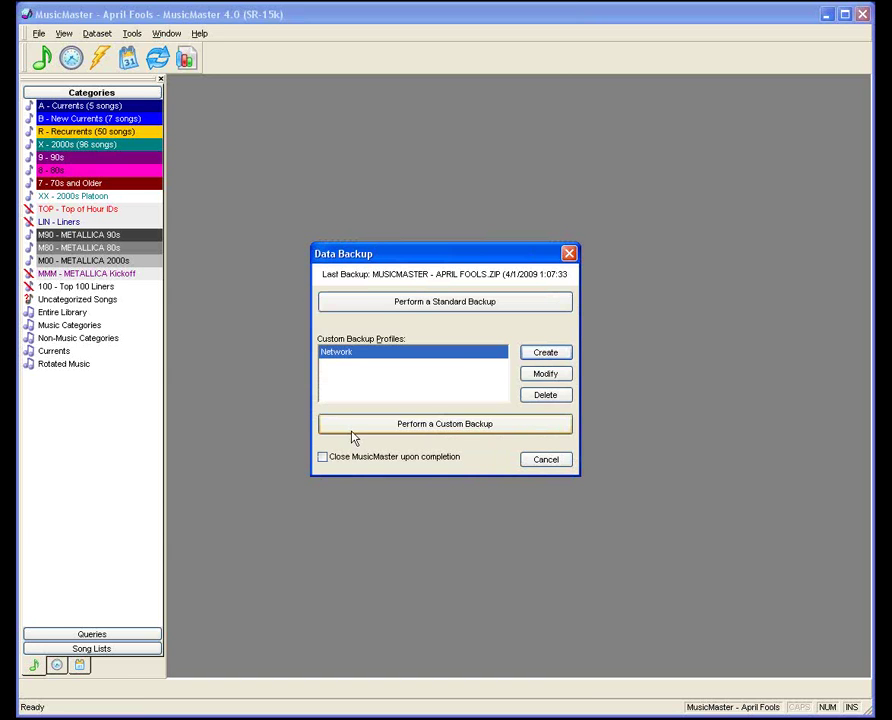
left_click(530, 354)
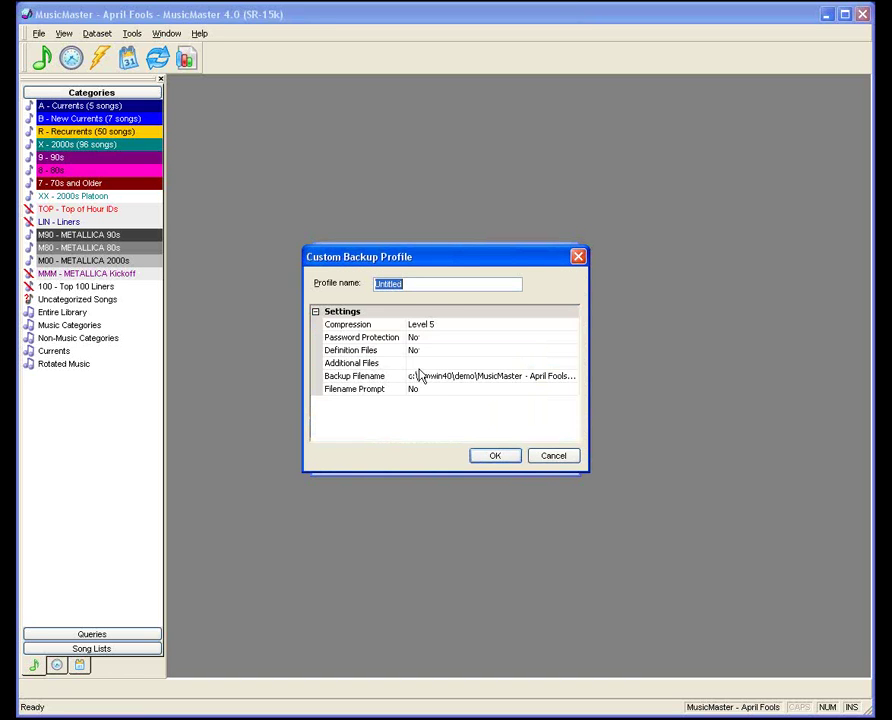
Save an 'E backup' profile writing E:\april fools.zip, with Definition Files set to Yes.
type("E backup")
left_click(488, 377)
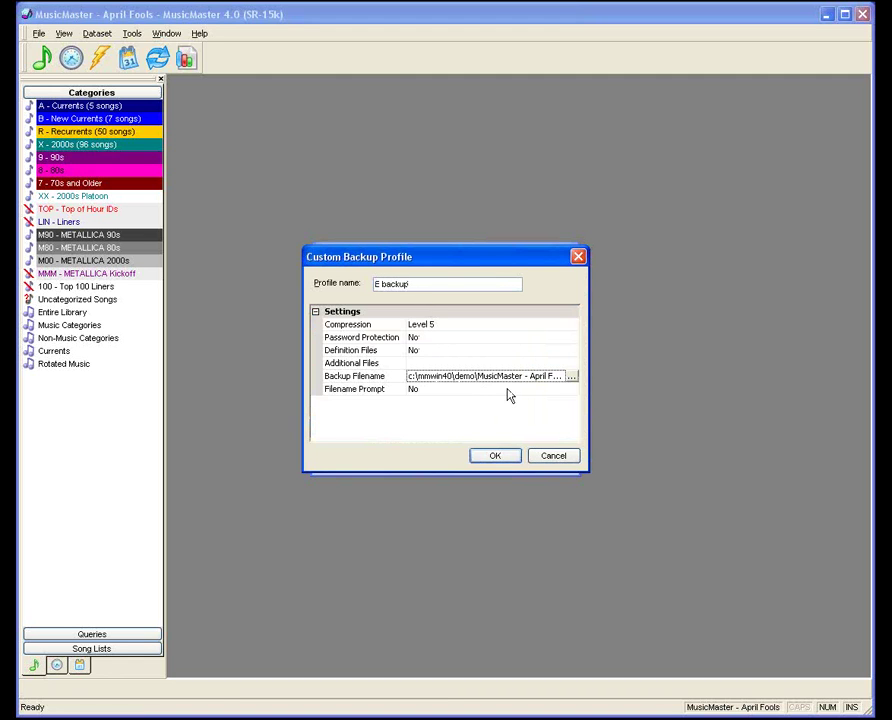
type("E:\\")
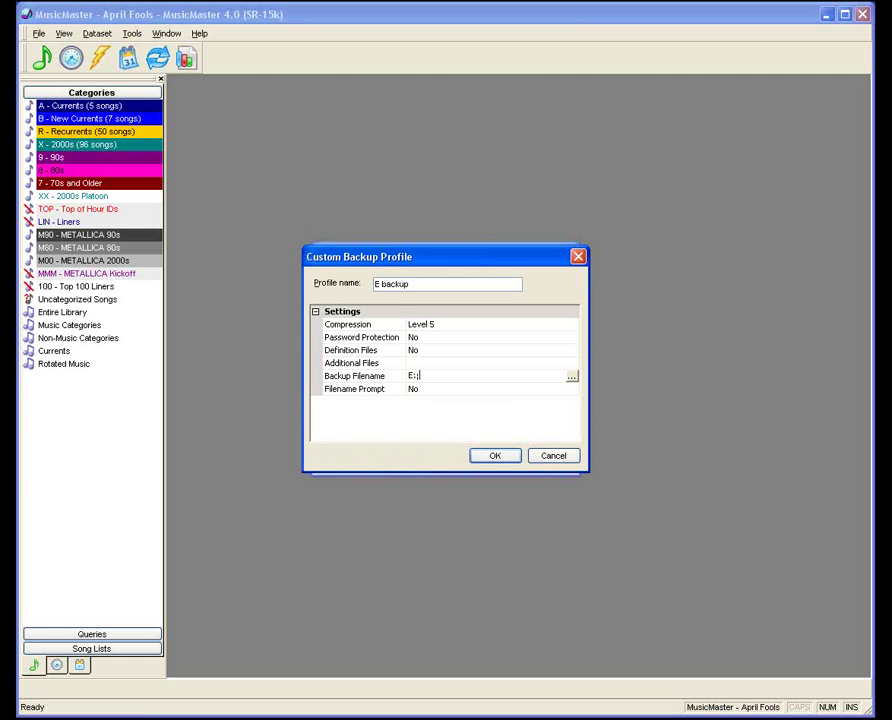
key("BackSpace")
type("\\j")
key("BackSpace")
type("april fools.zip")
left_click(424, 352)
double_click(425, 354)
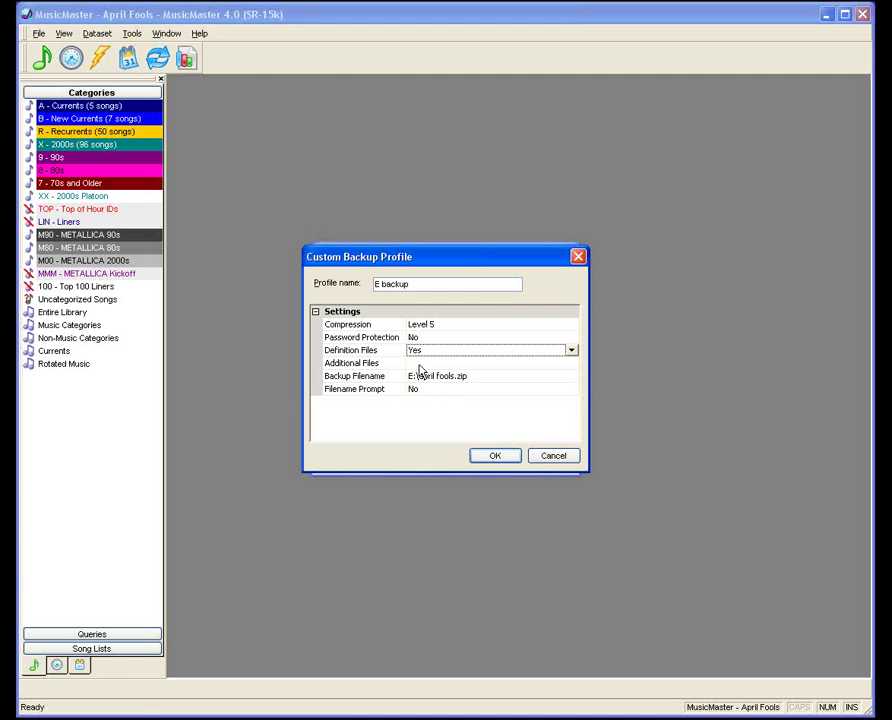
left_click(419, 366)
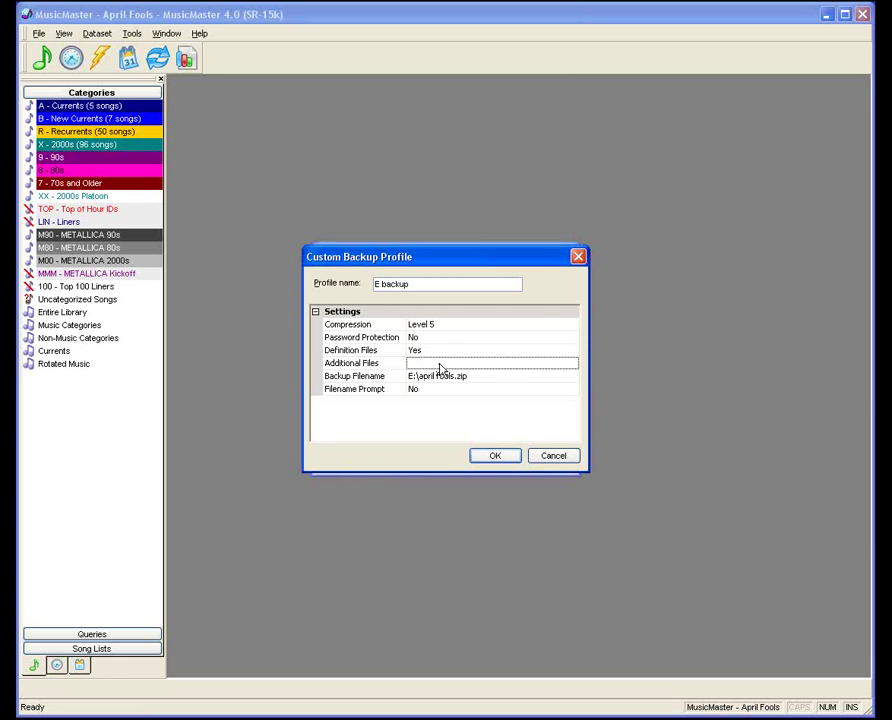
left_click(490, 456)
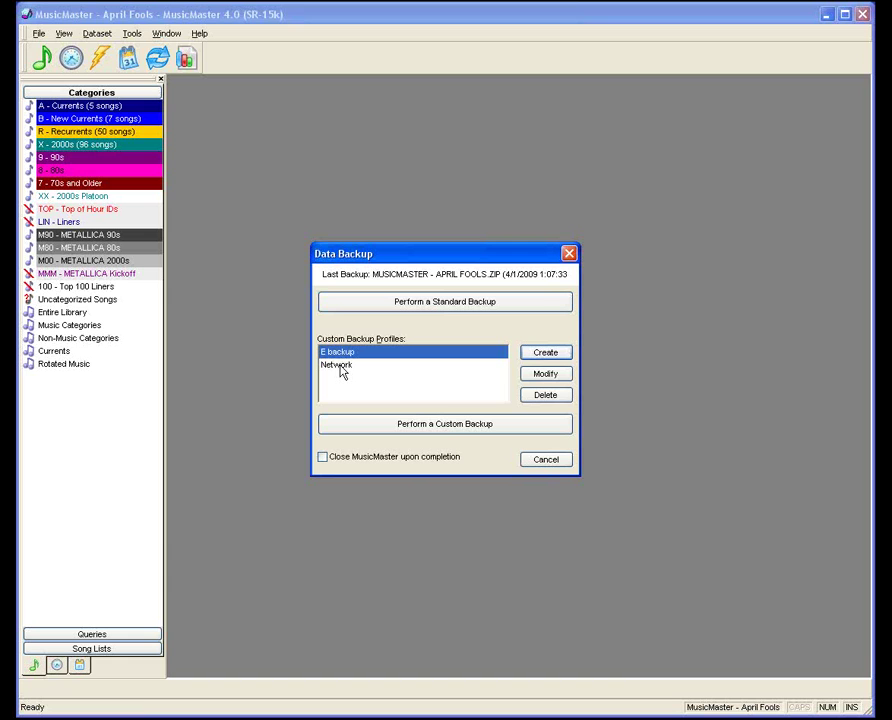
Save a 'Monday' profile with filename E:\April Fools-Mon.zip and Definition Files set to Yes.
left_click(545, 354)
left_click(479, 379)
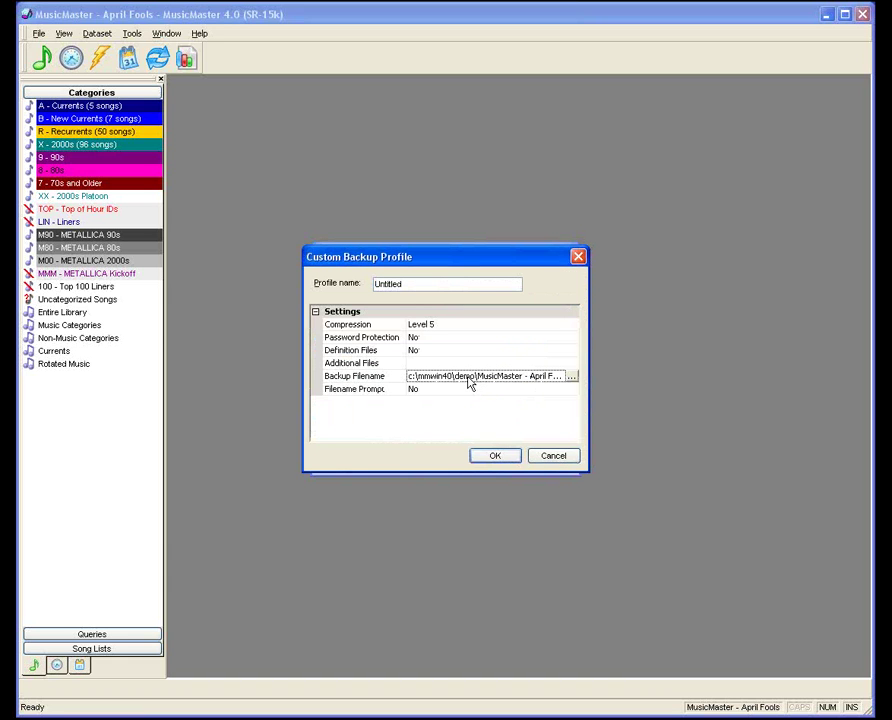
key("ctrl+a")
type("E:\\")
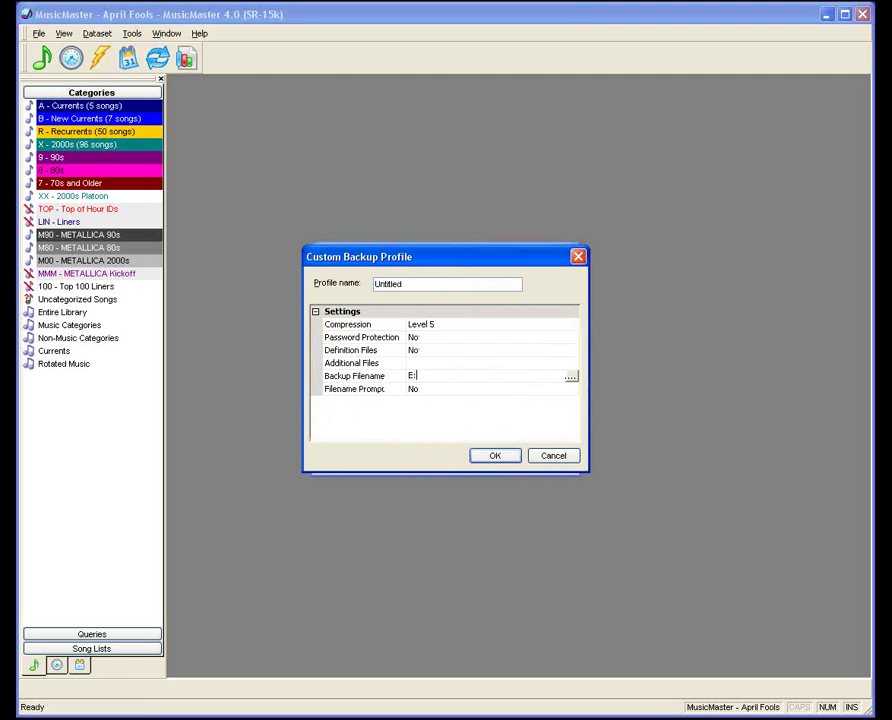
type("April Fools-Mon.zip")
left_click(378, 284)
double_click(378, 284)
type("Monday")
left_click(440, 351)
double_click(440, 351)
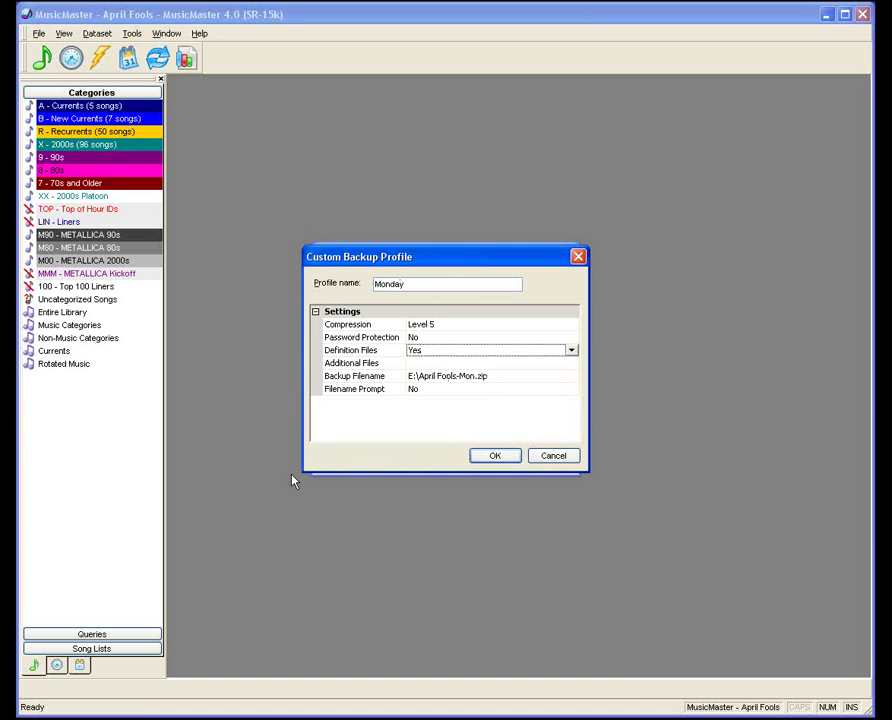
left_click(500, 456)
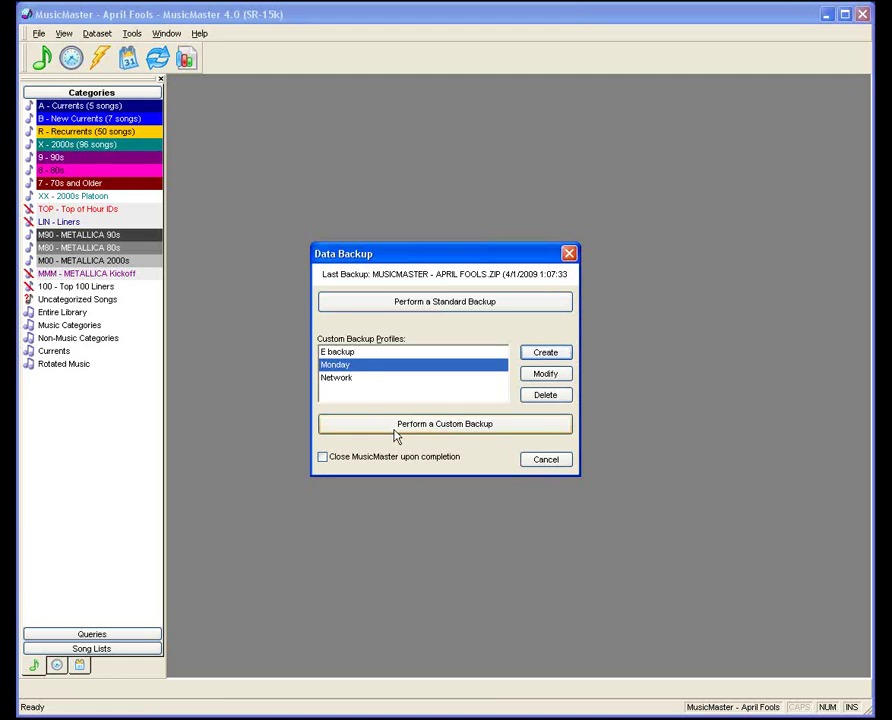
Cancel Data Backup, then review the April Fools.zip restore options and cancel without restoring.
left_click(546, 460)
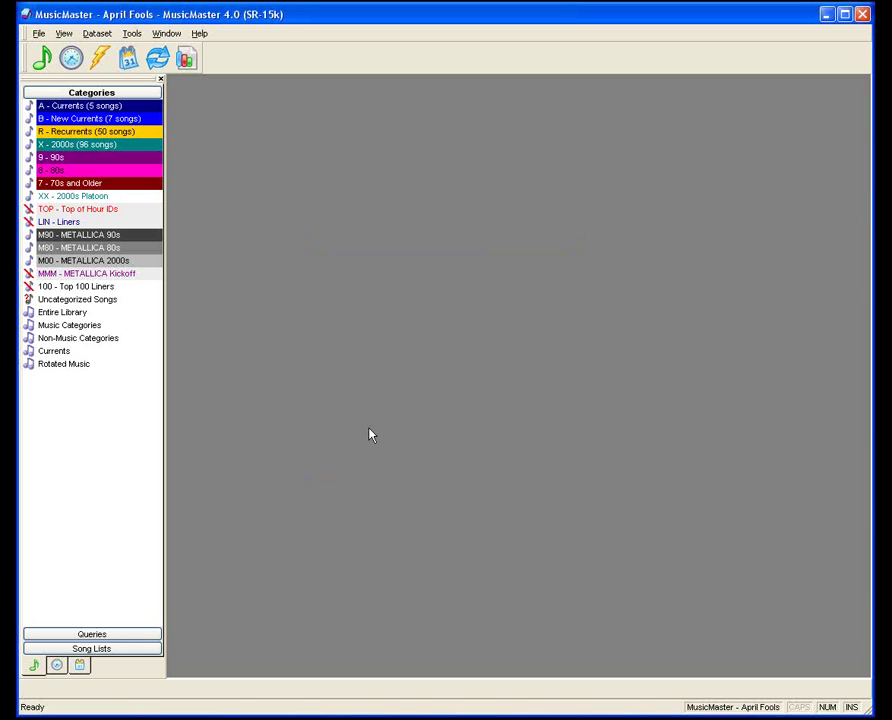
left_click(132, 36)
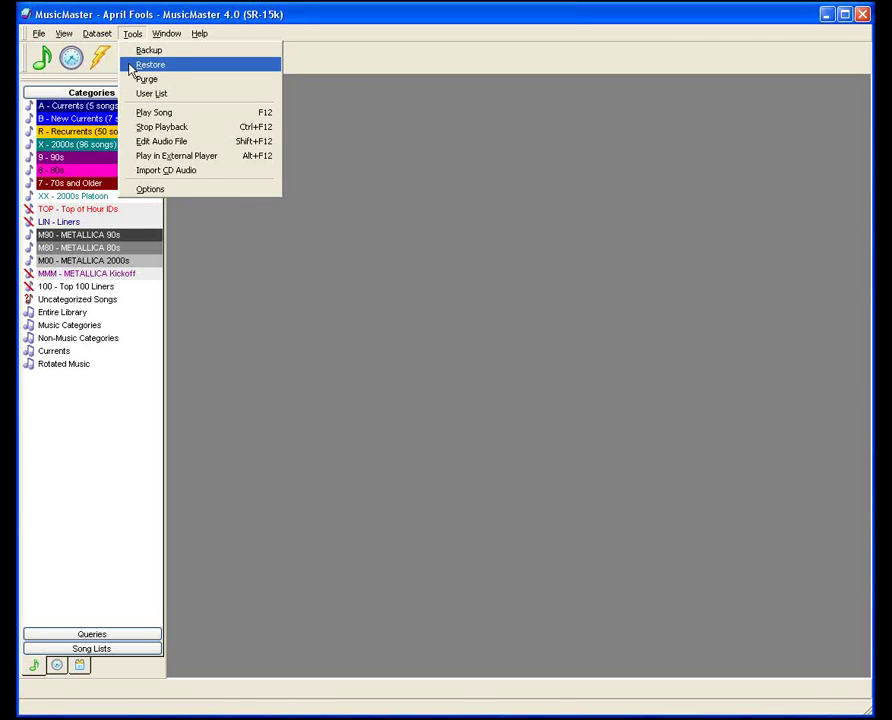
left_click(150, 65)
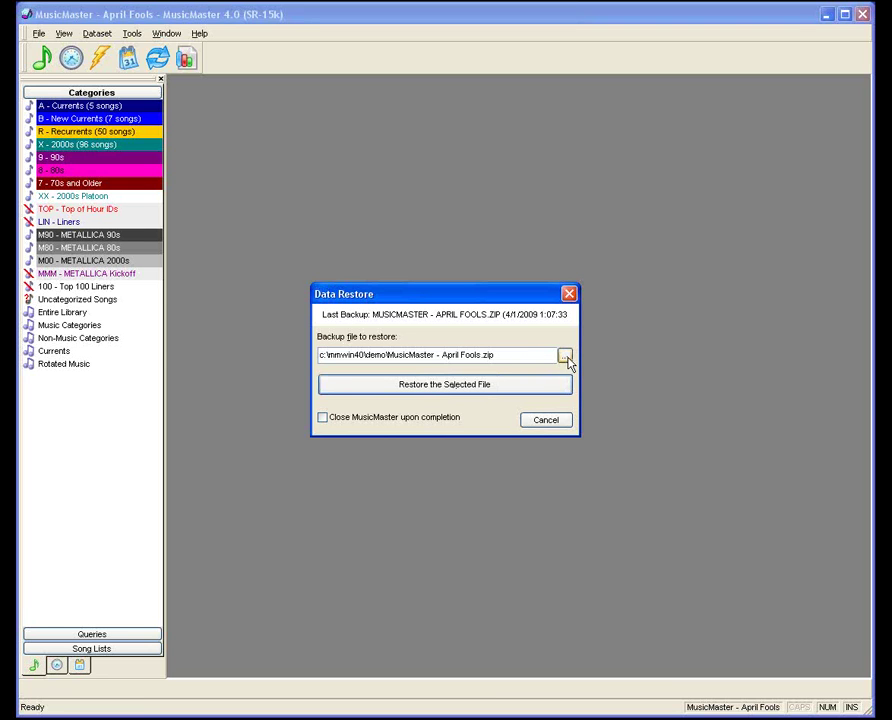
left_click(565, 357)
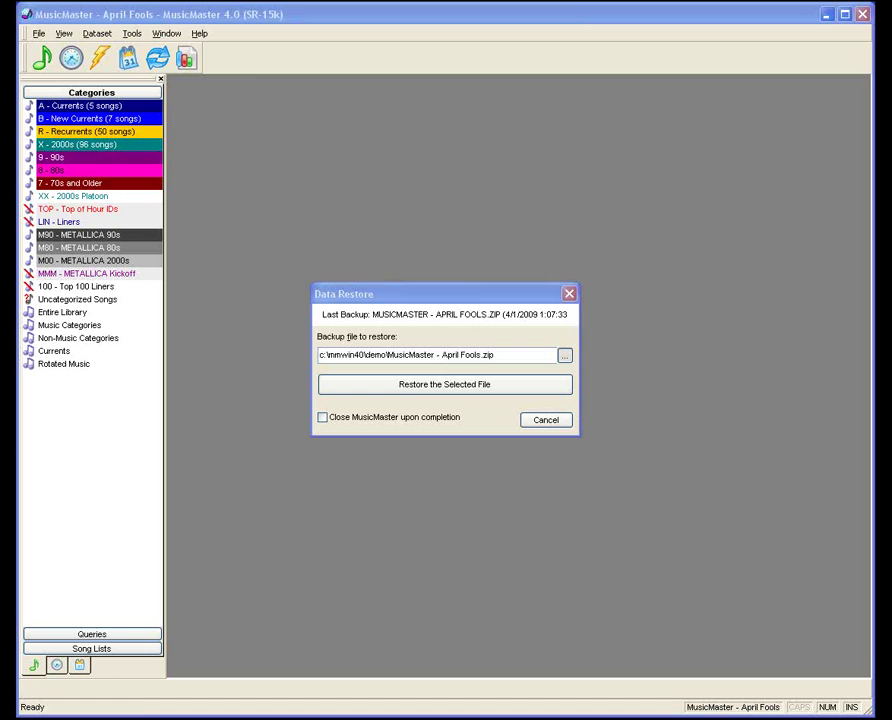
left_click(509, 358)
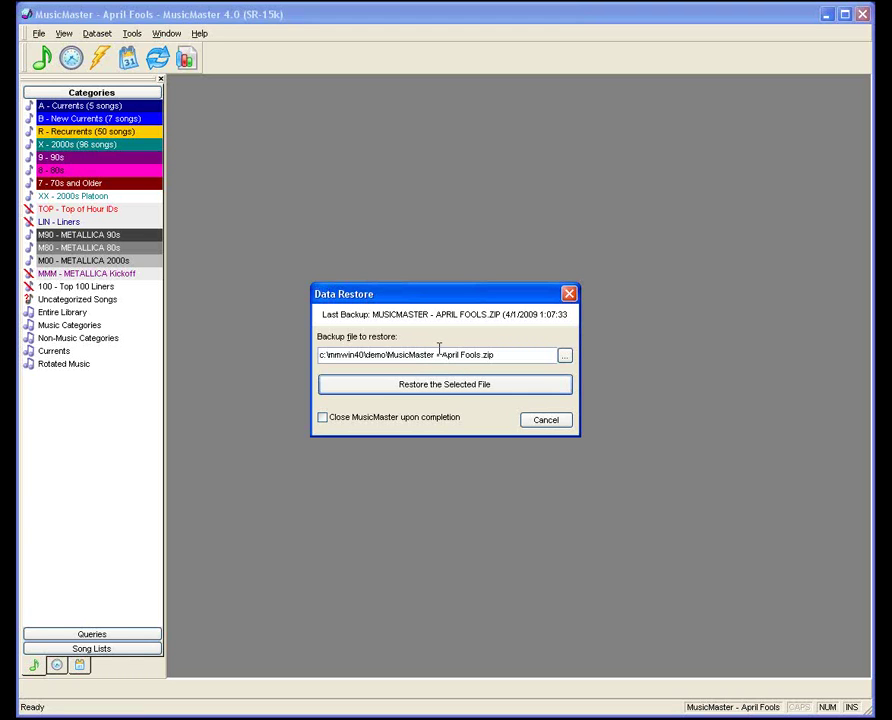
left_click(548, 421)
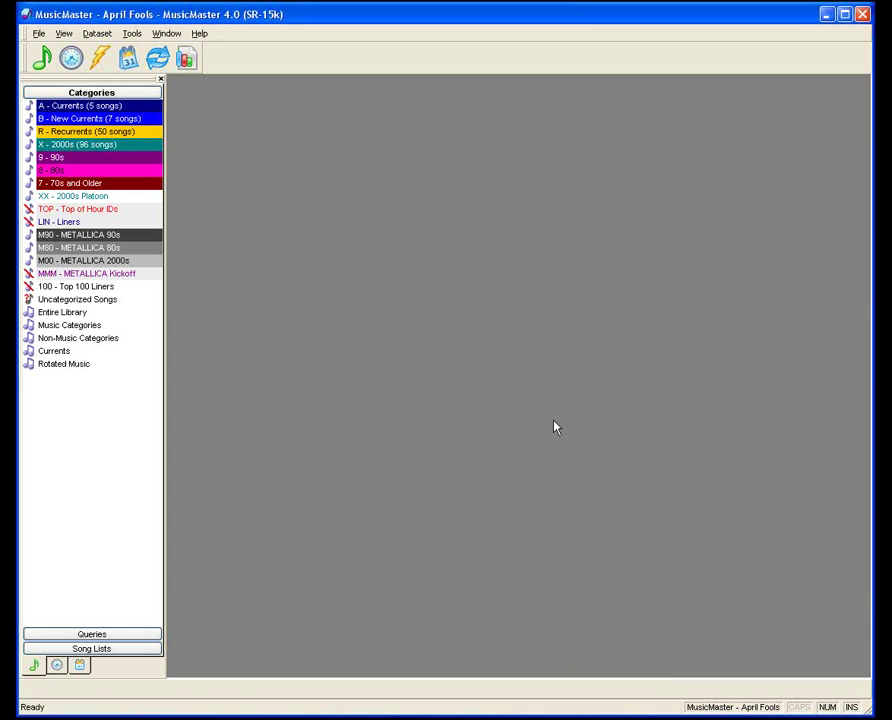
left_click(140, 36)
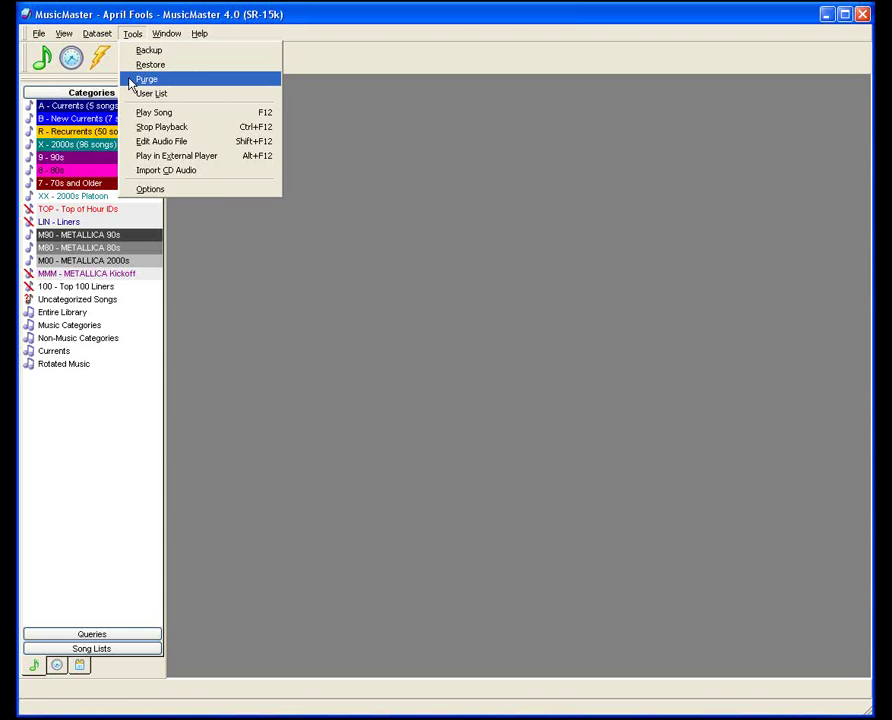
left_click(145, 79)
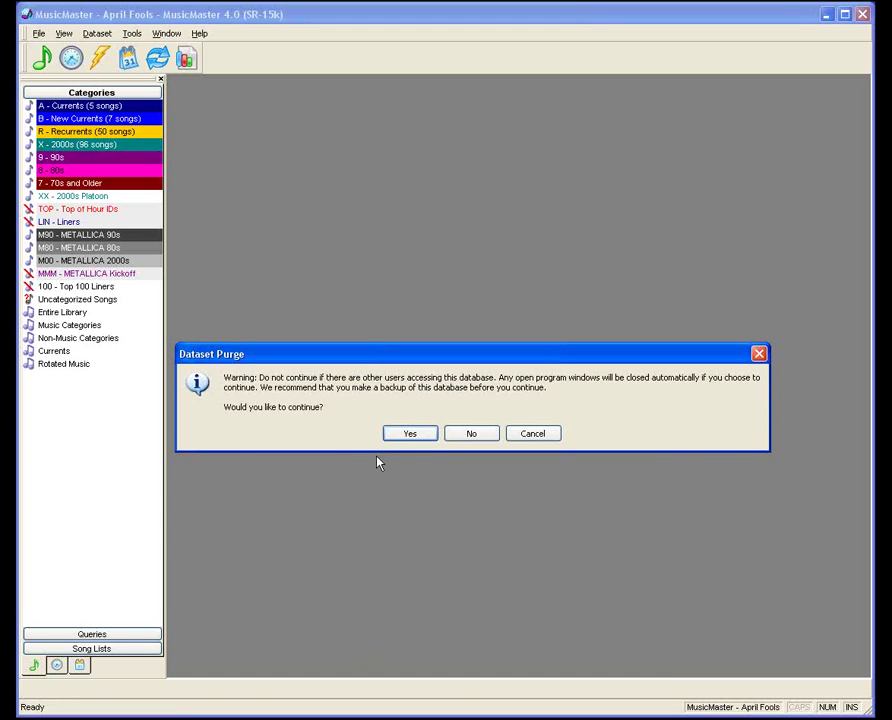
left_click(427, 438)
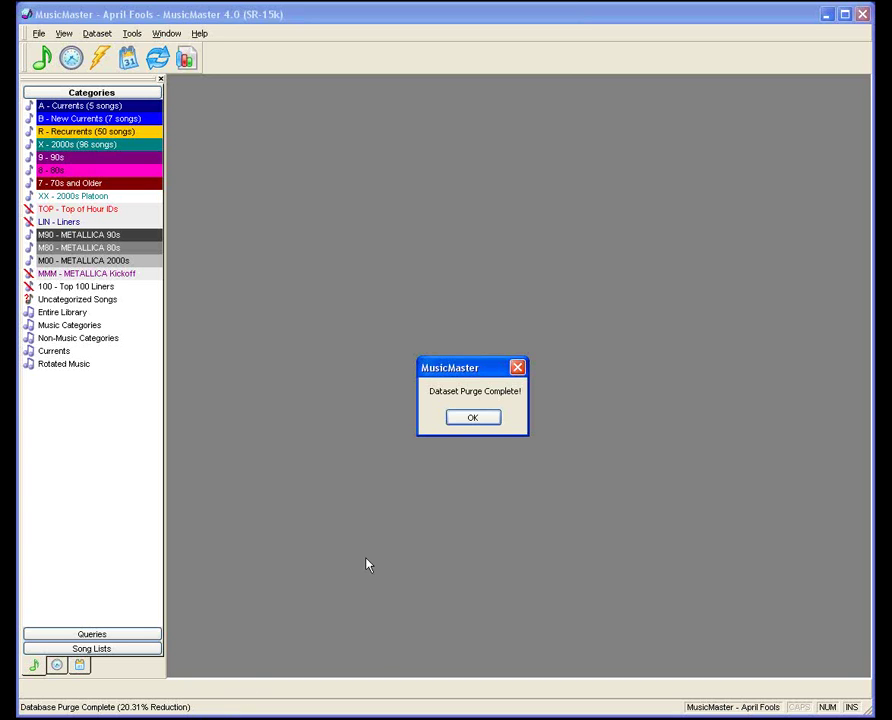
left_click(488, 419)
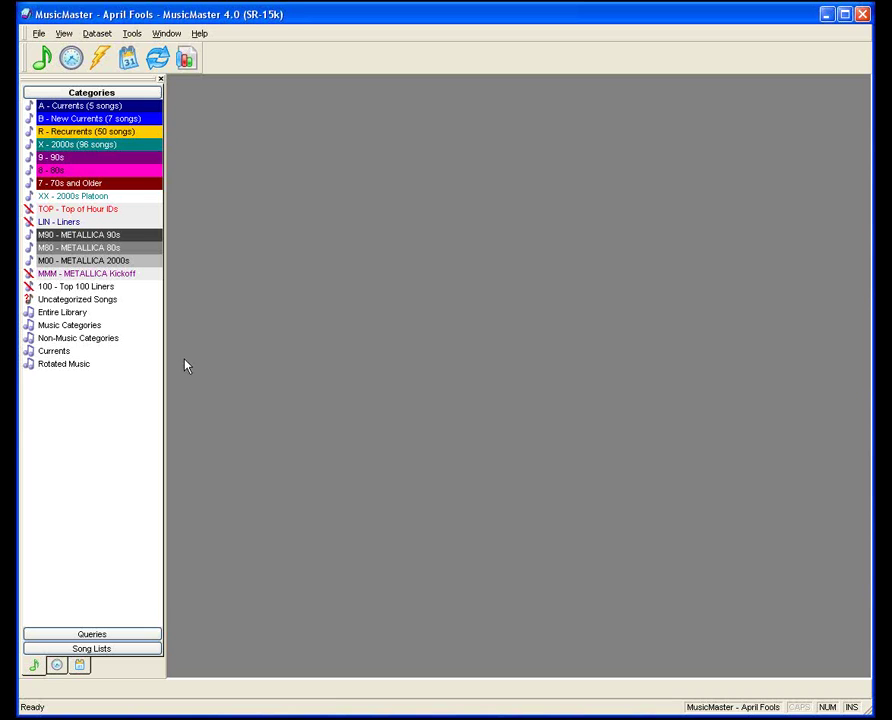
left_click(130, 34)
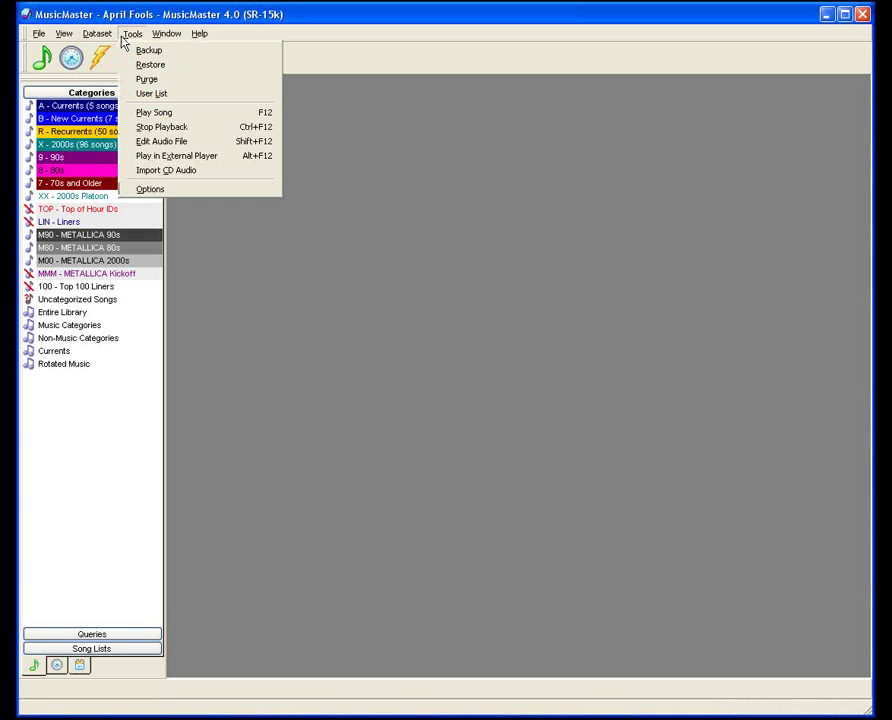
left_click(190, 100)
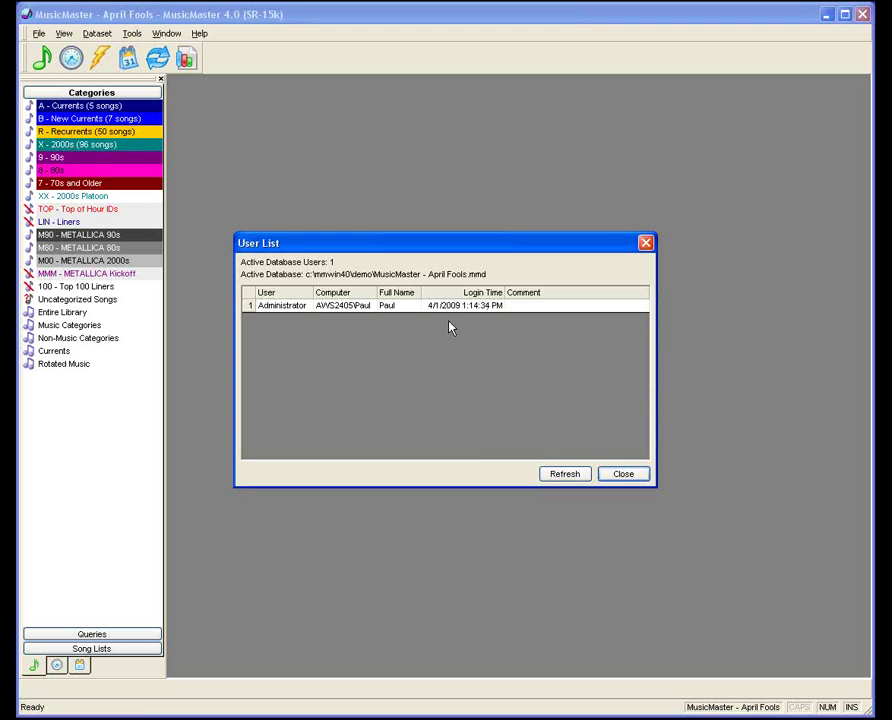
left_click(629, 477)
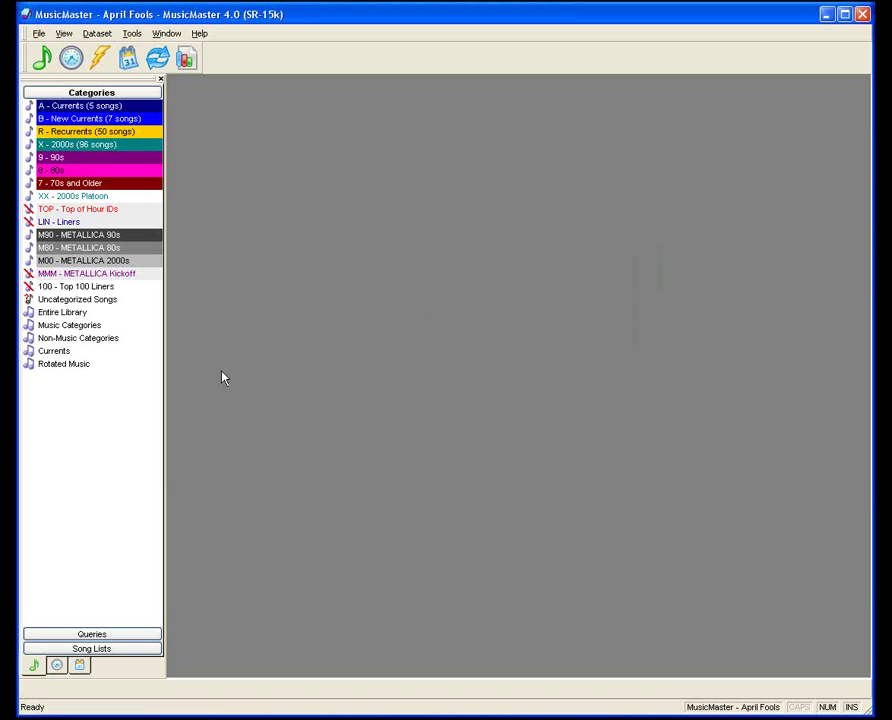
left_click(133, 34)
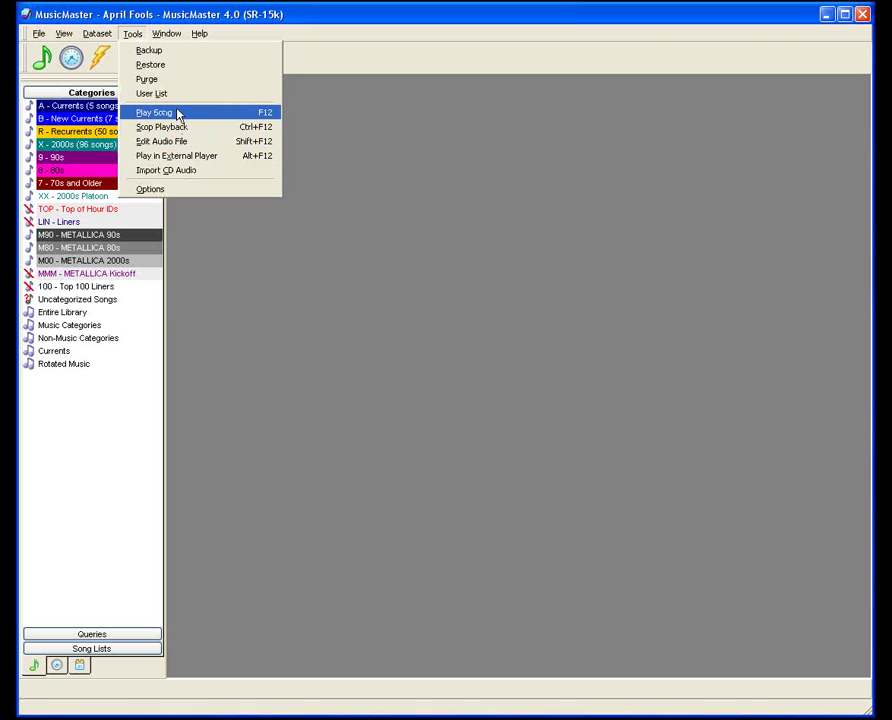
left_click(199, 190)
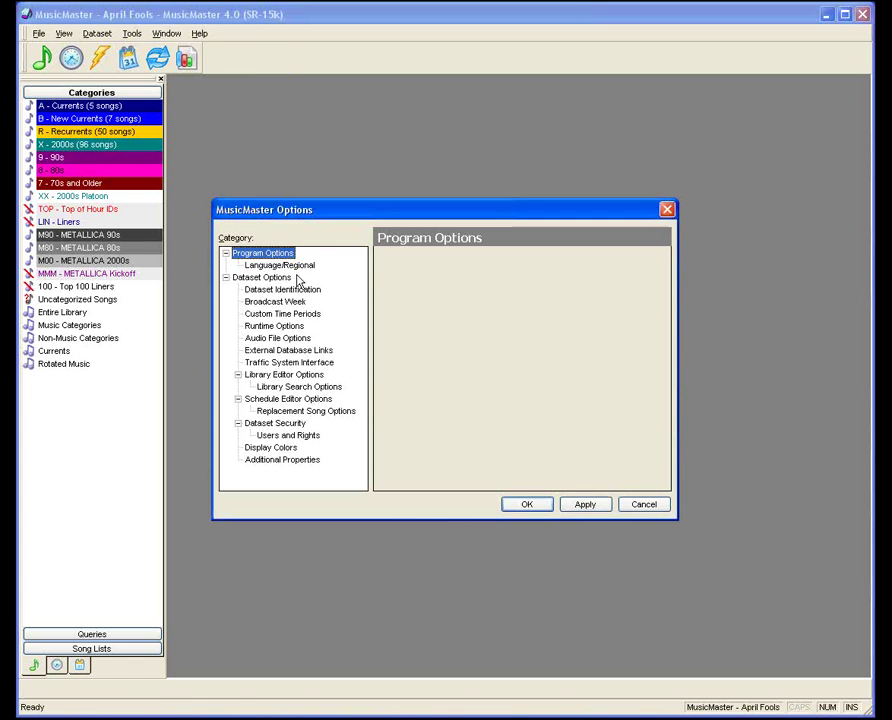
left_click(289, 266)
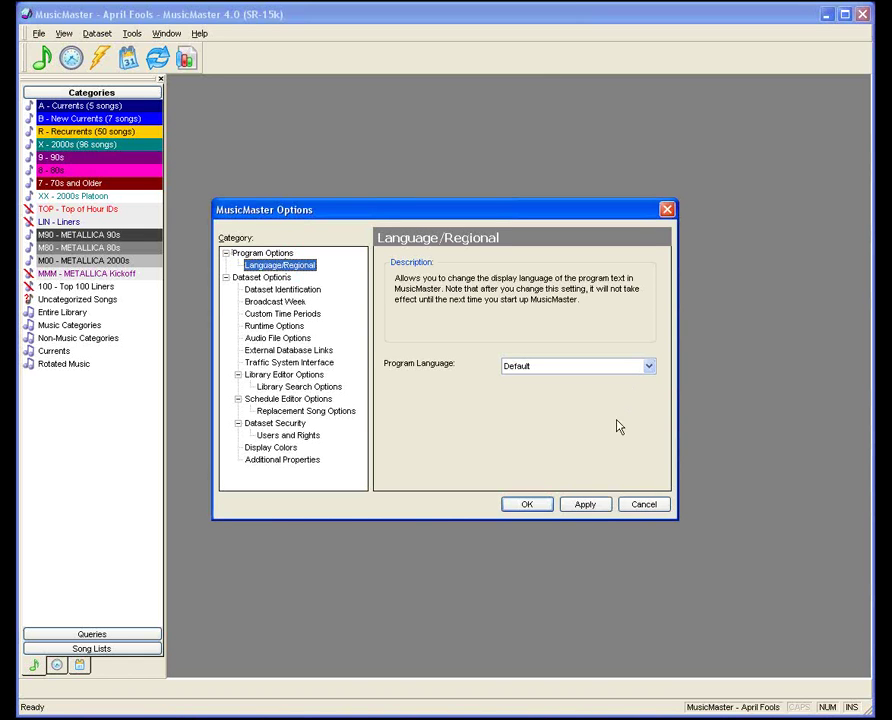
left_click(649, 367)
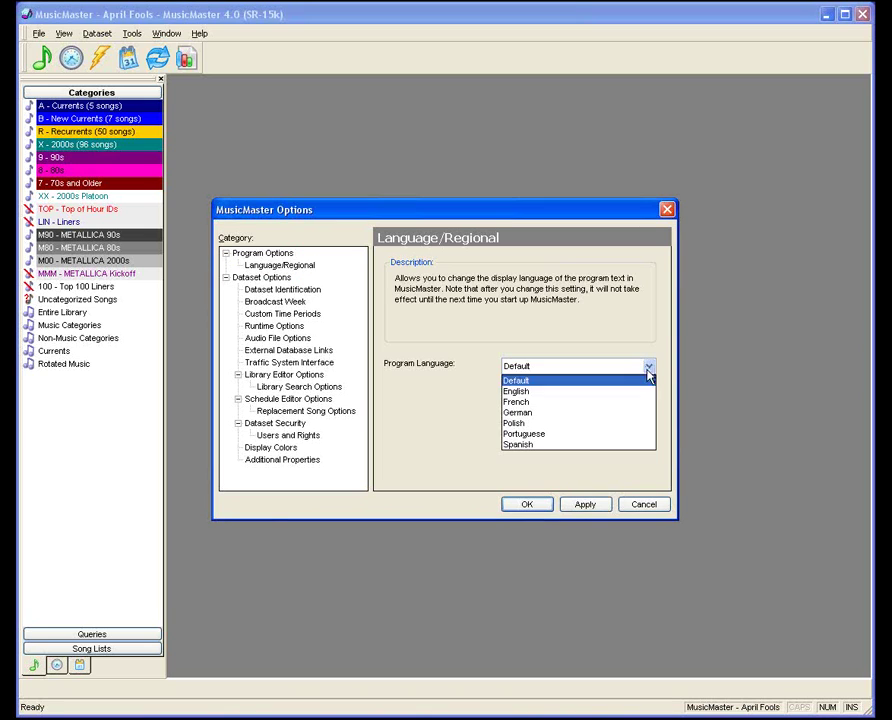
left_click(551, 435)
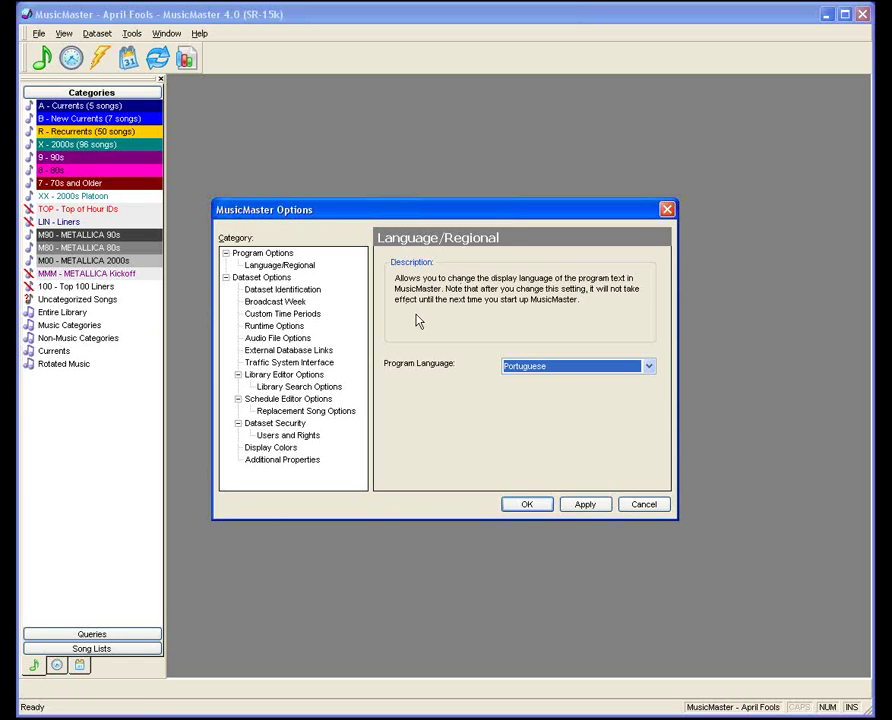
left_click(574, 368)
left_click(570, 381)
Change the Station Name in Dataset Identification to Rock 105.
left_click(256, 278)
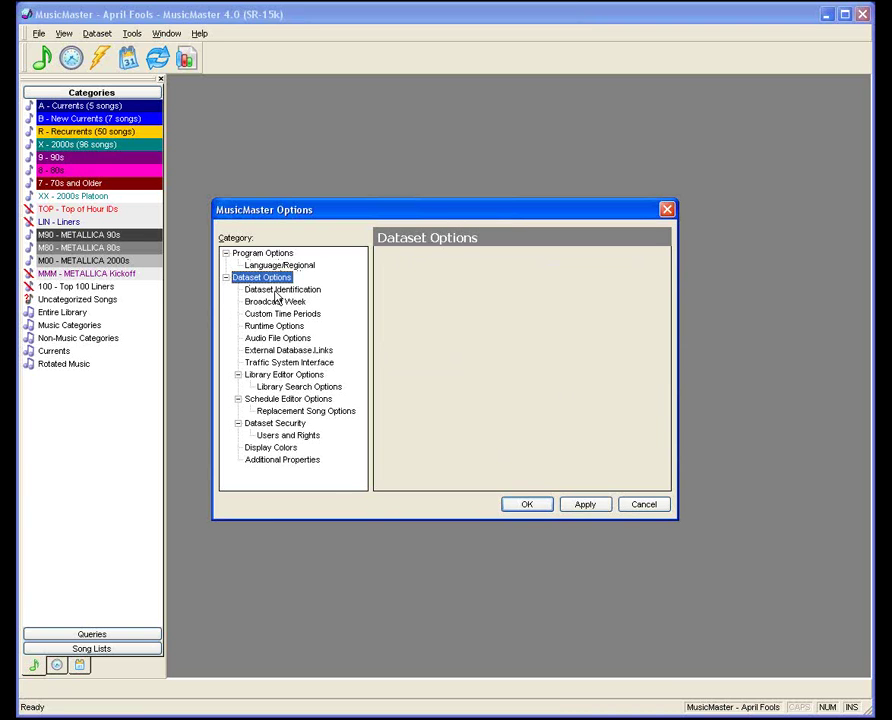
left_click(280, 290)
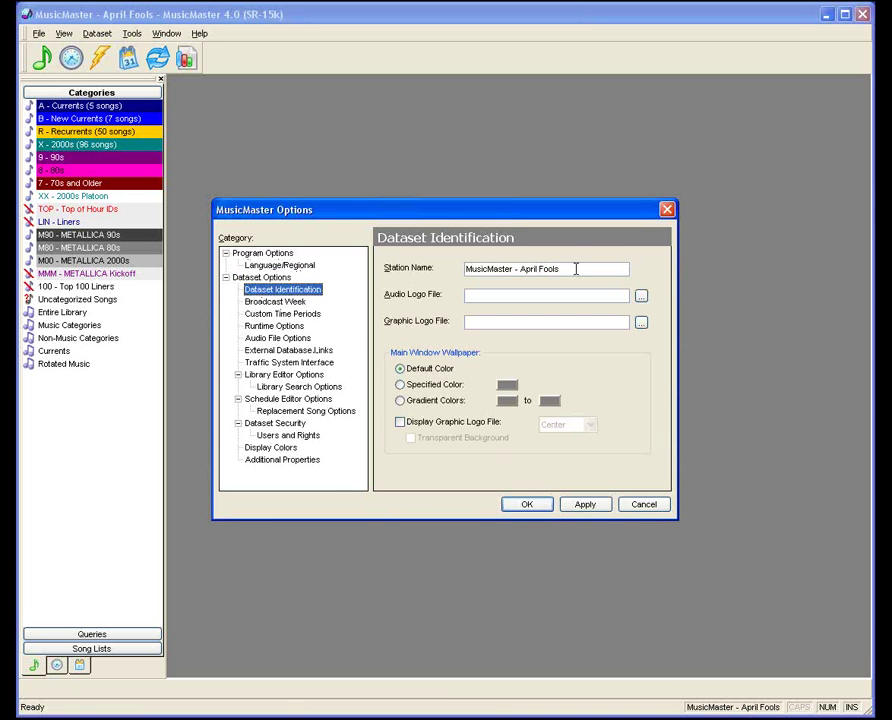
double_click(575, 270)
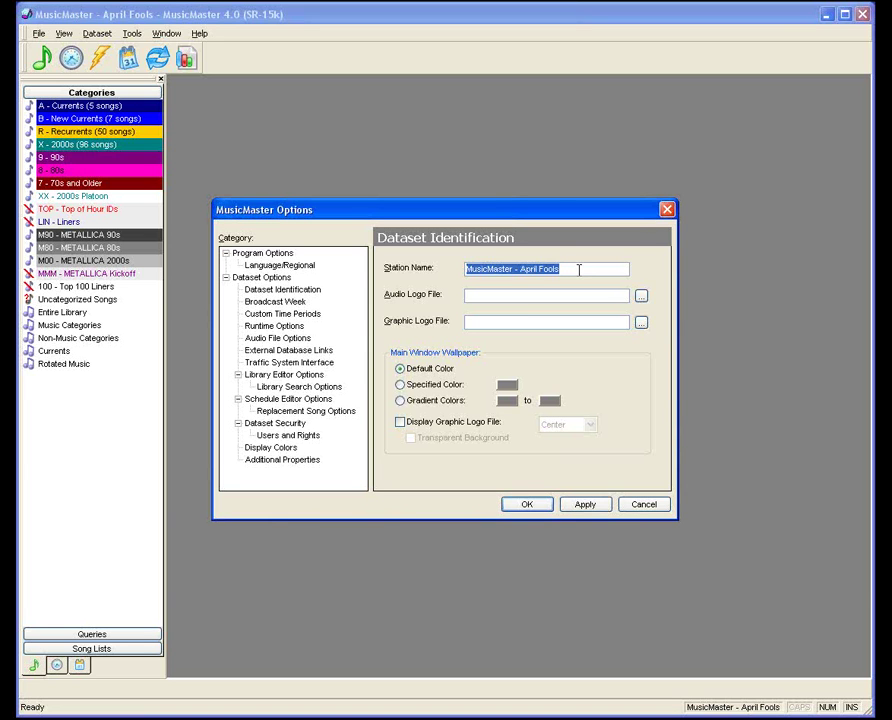
type("Rock 1")
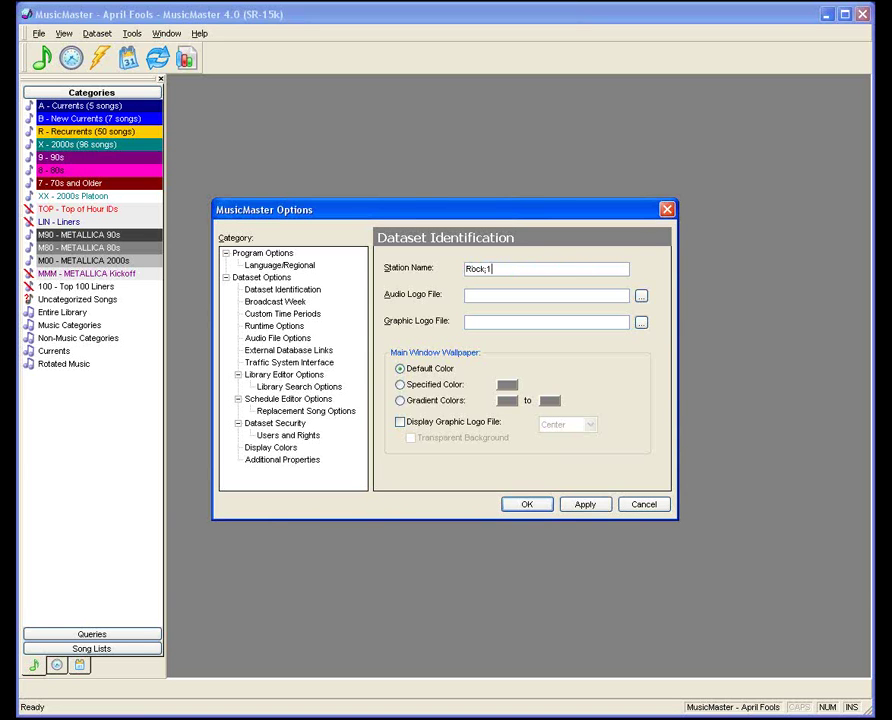
type("05")
Move the options window lower and browse for a graphic logo file.
left_click(550, 298)
left_click_drag(559, 213, 595, 313)
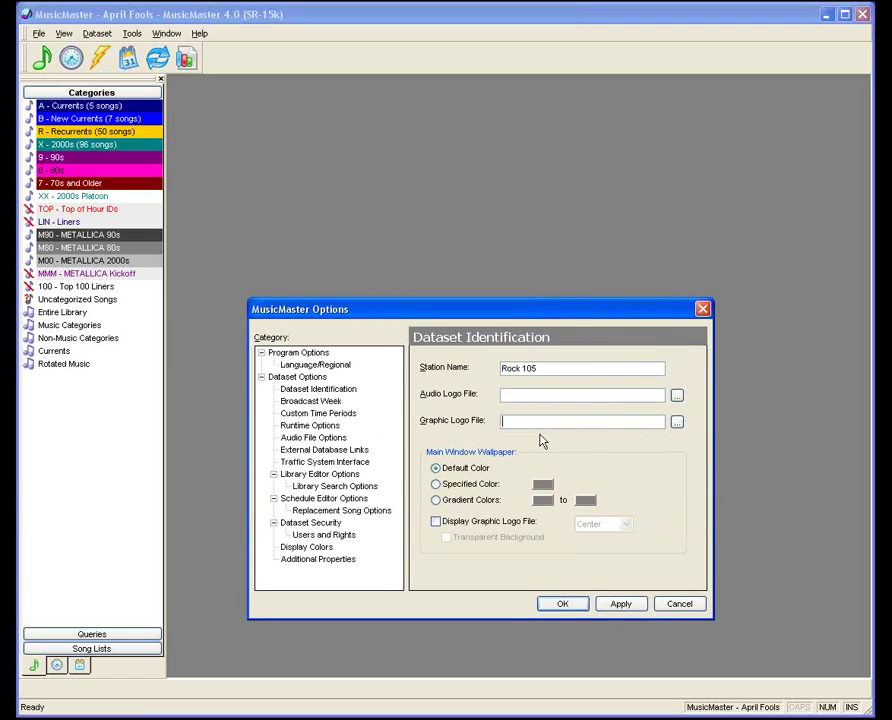
left_click(677, 423)
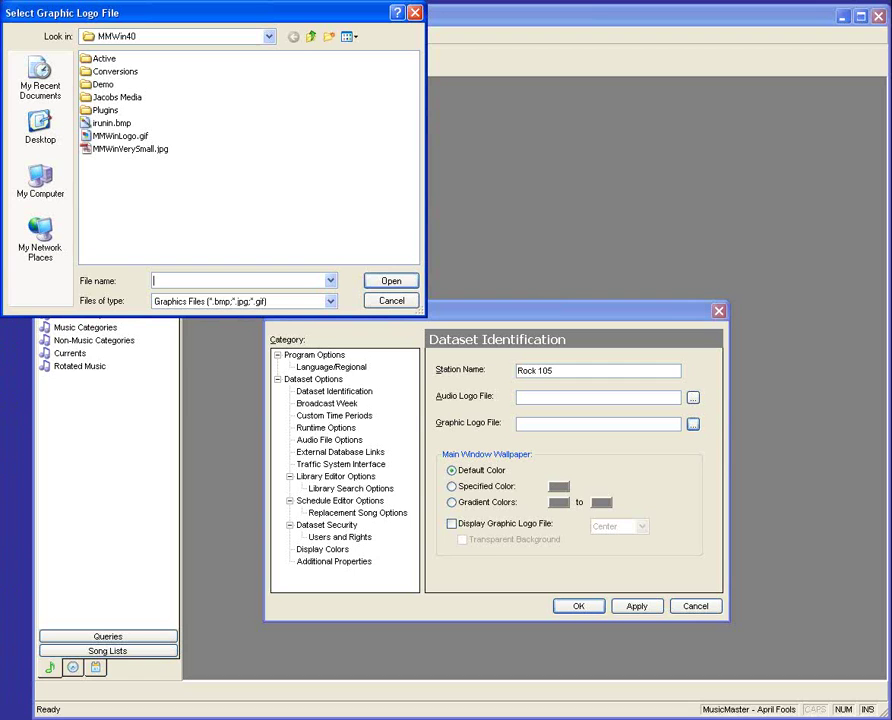
Use MMWinLogo.gif as the displayed wallpaper logo, apply it, and give it a transparent background.
left_click(125, 136)
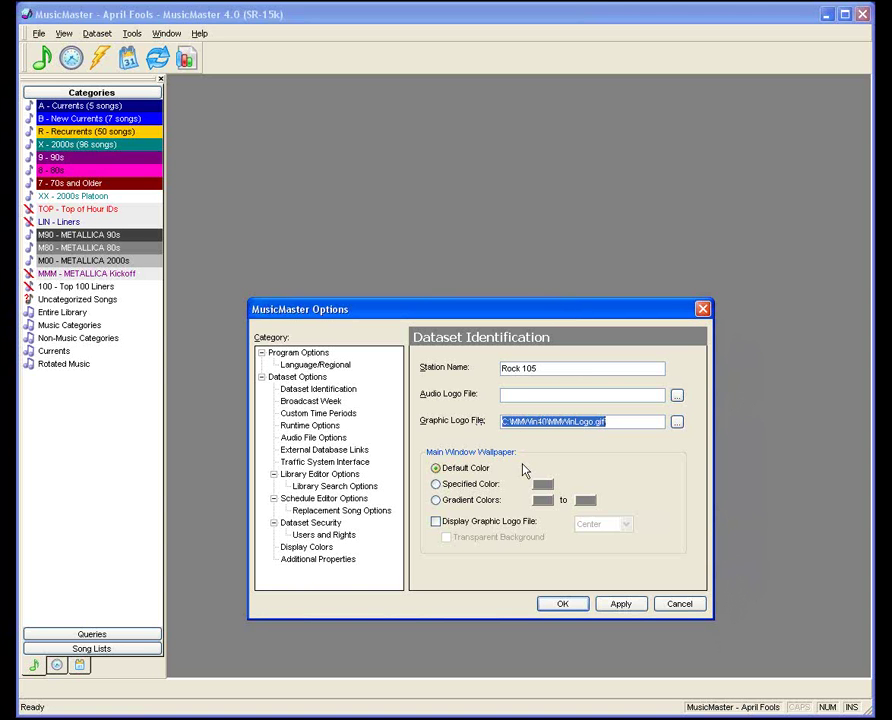
left_click(436, 523)
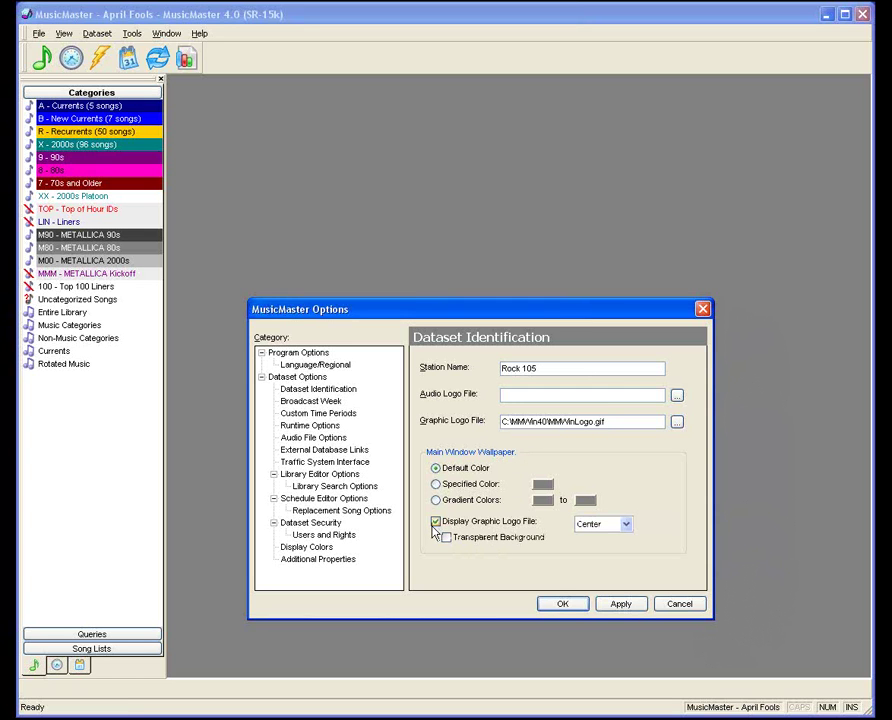
left_click(619, 605)
left_click_drag(562, 318, 349, 34)
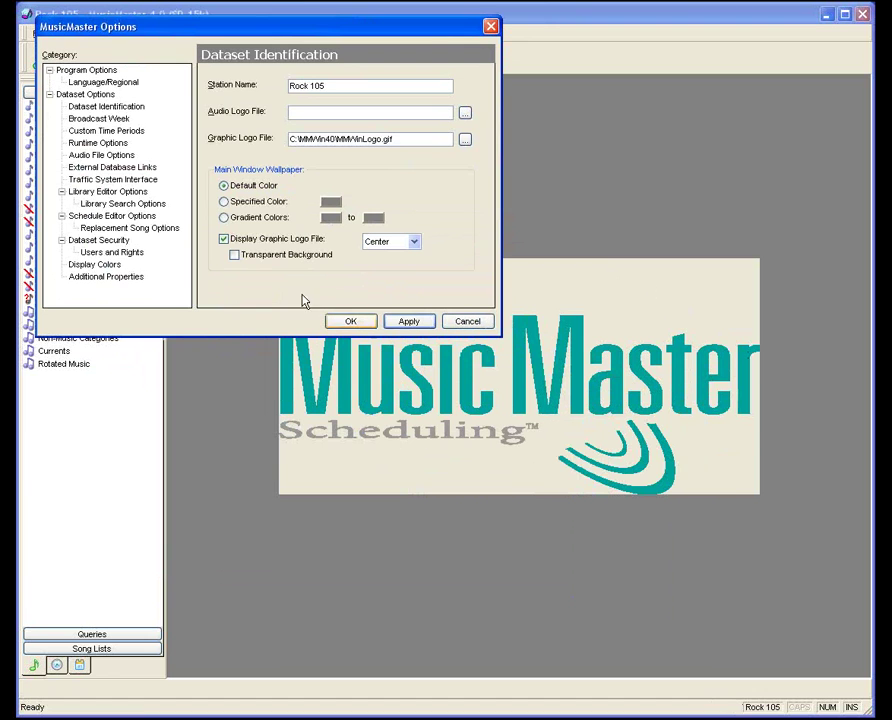
left_click(234, 255)
Apply the transparent logo, then set and apply a navy-to-near-black gradient wallpaper.
left_click(406, 322)
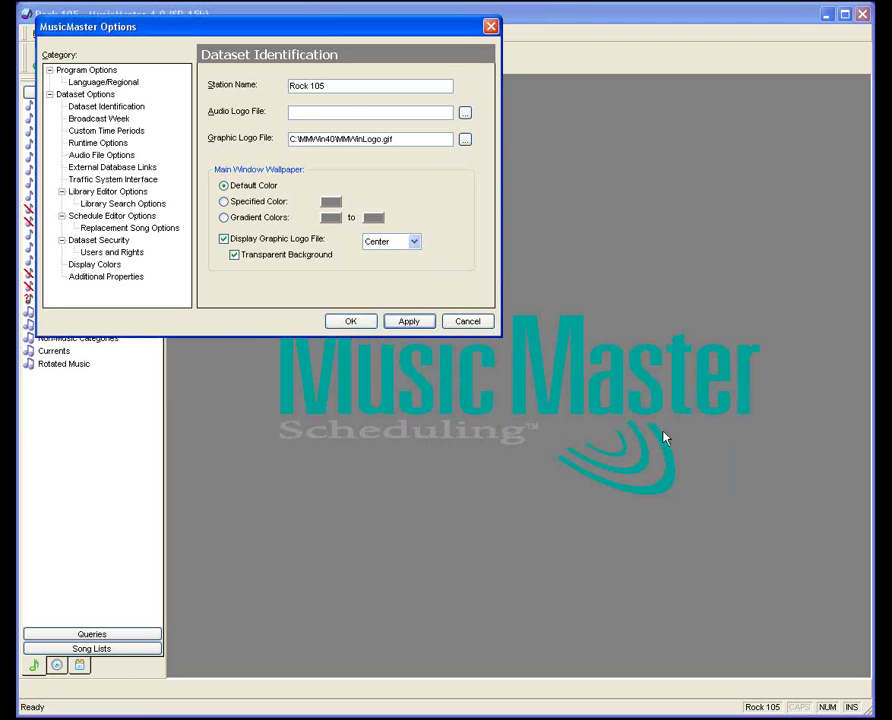
left_click(223, 201)
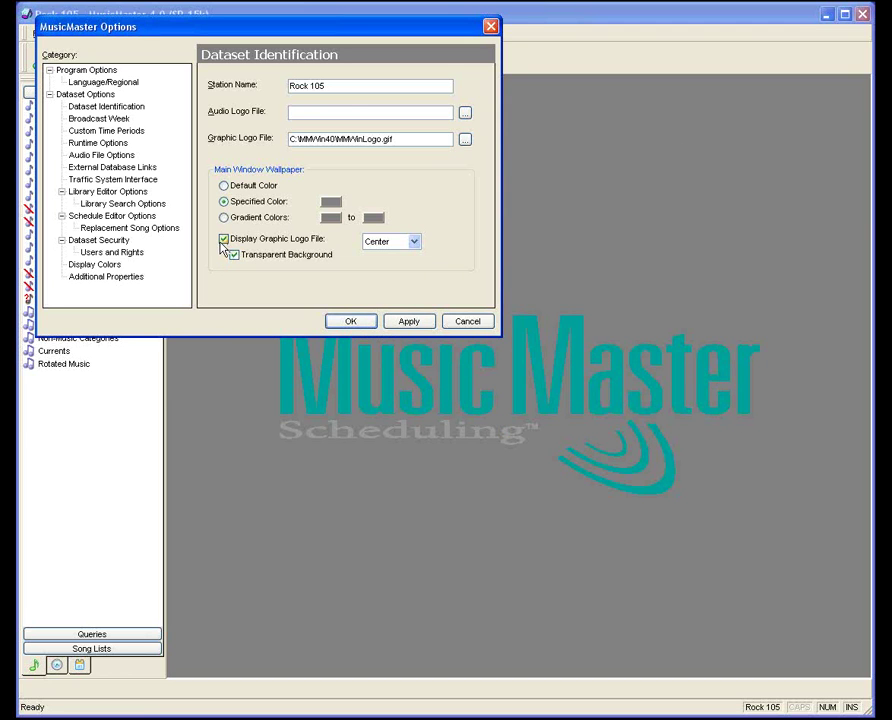
left_click(223, 217)
left_click(333, 220)
left_click(137, 280)
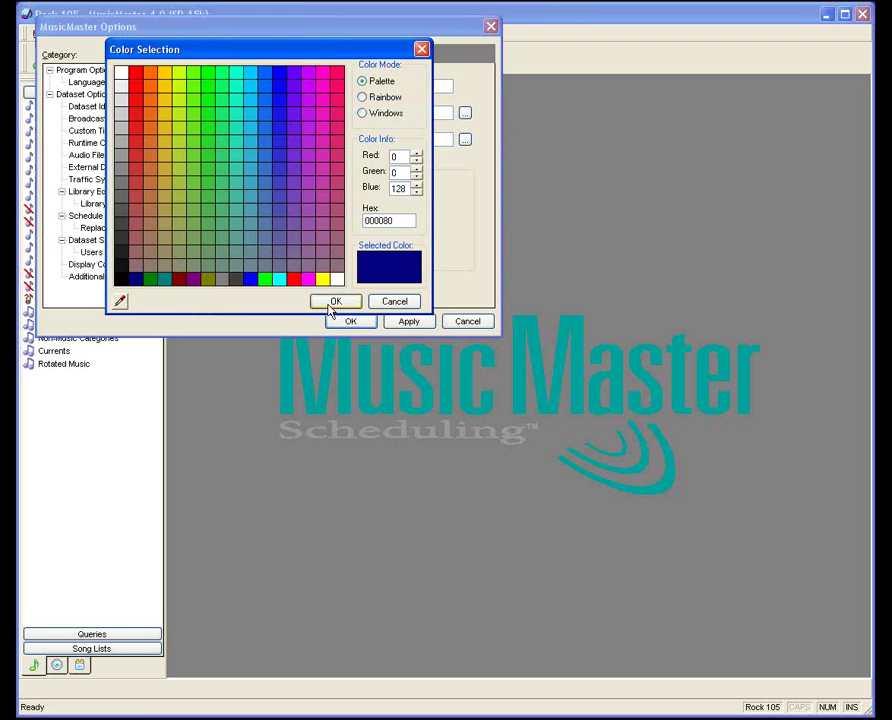
left_click(338, 302)
left_click(373, 218)
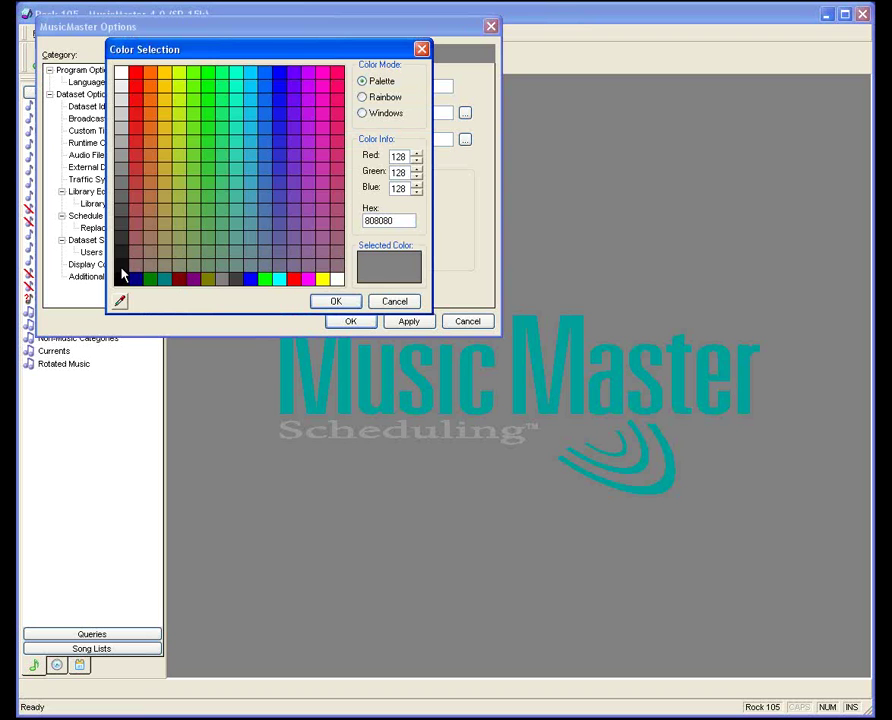
left_click(122, 272)
left_click(336, 302)
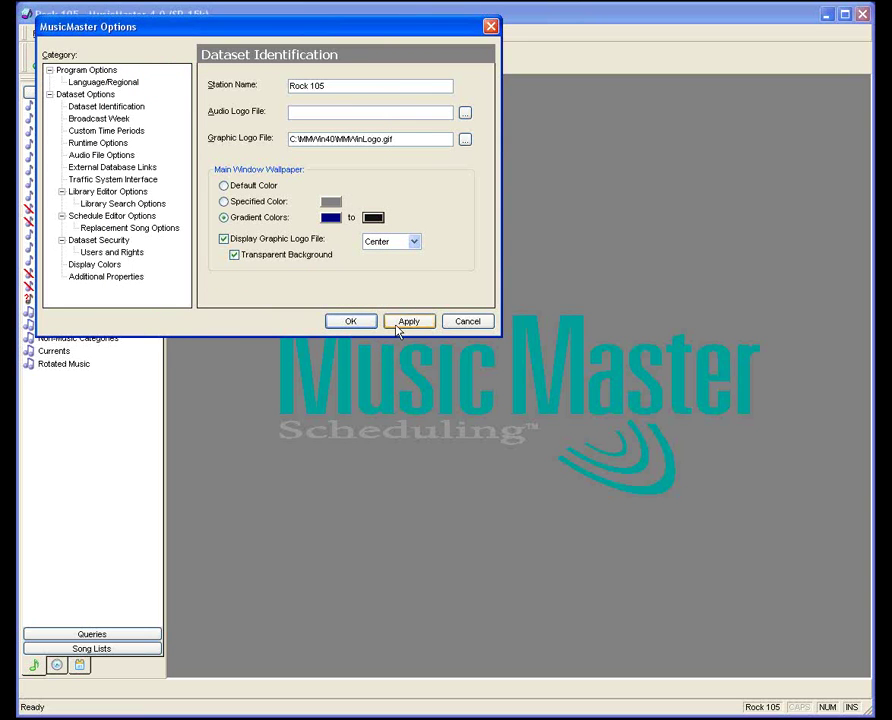
left_click(402, 324)
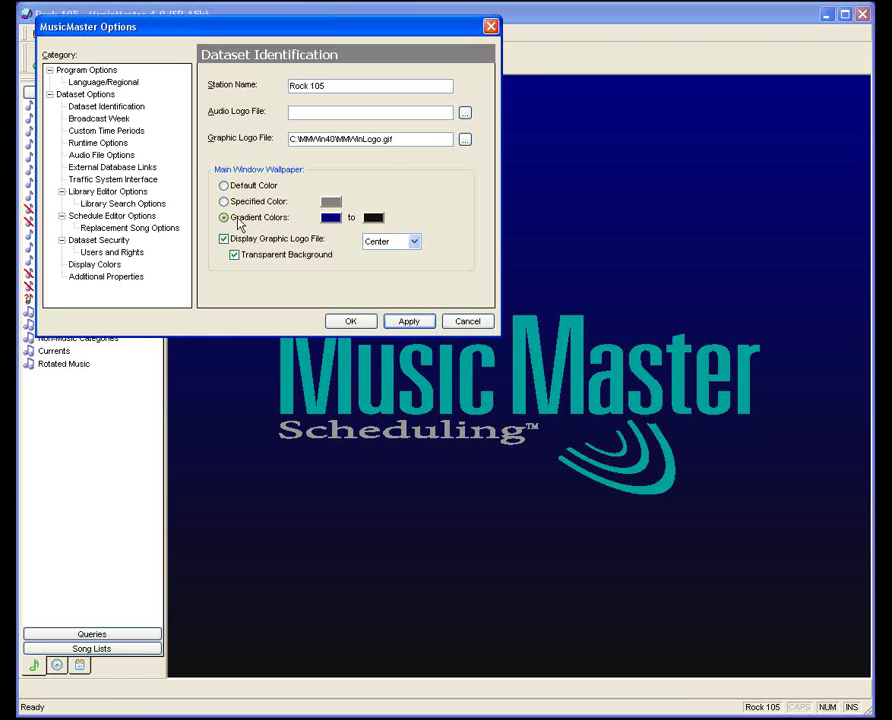
left_click(415, 243)
left_click(411, 267)
left_click(393, 322)
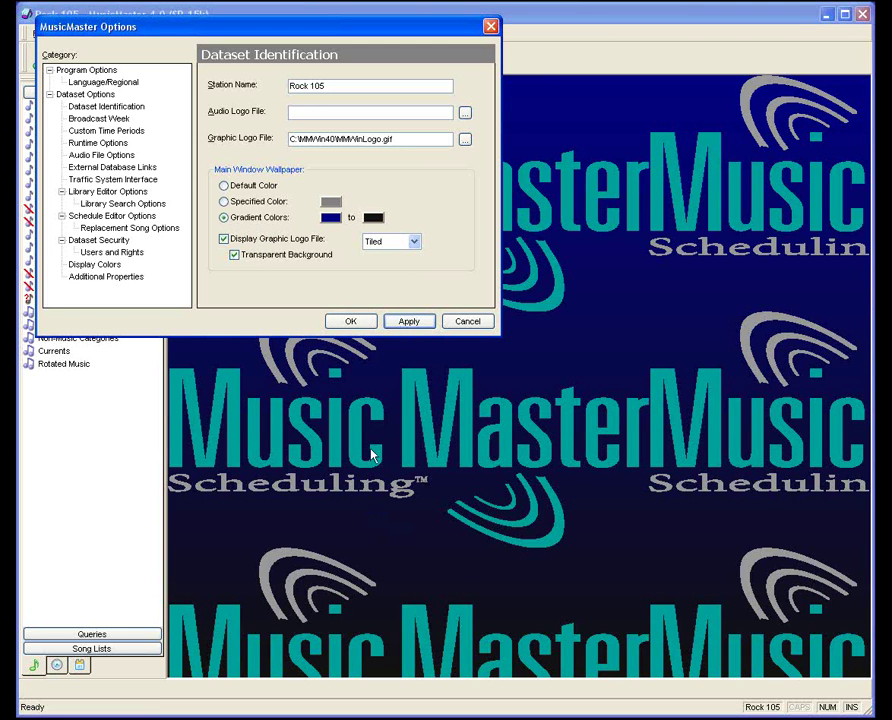
left_click(414, 241)
left_click(398, 279)
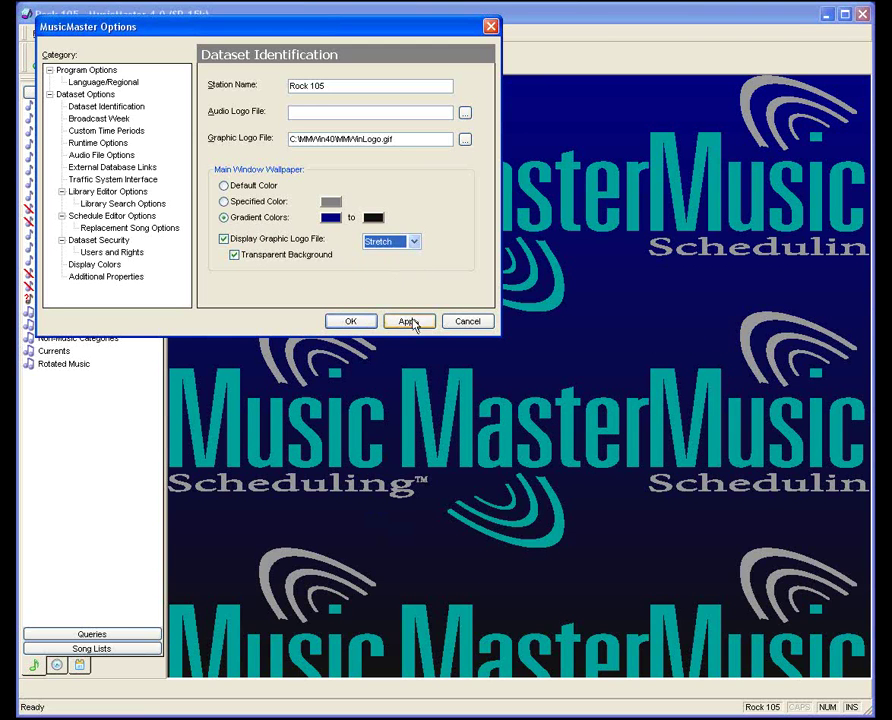
left_click(411, 323)
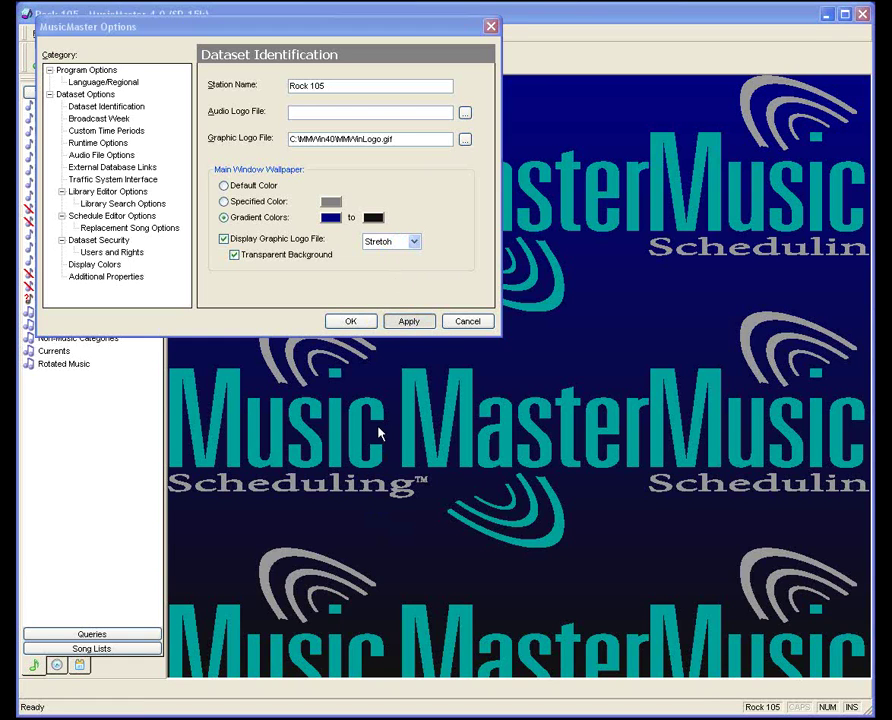
left_click(392, 242)
left_click(384, 257)
left_click(400, 324)
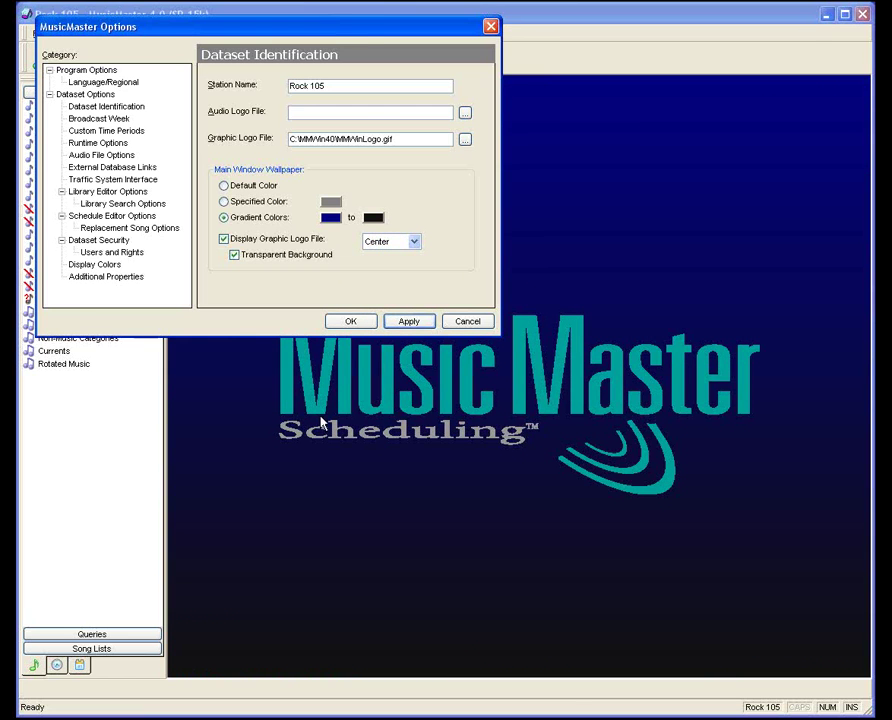
left_click_drag(366, 33, 536, 216)
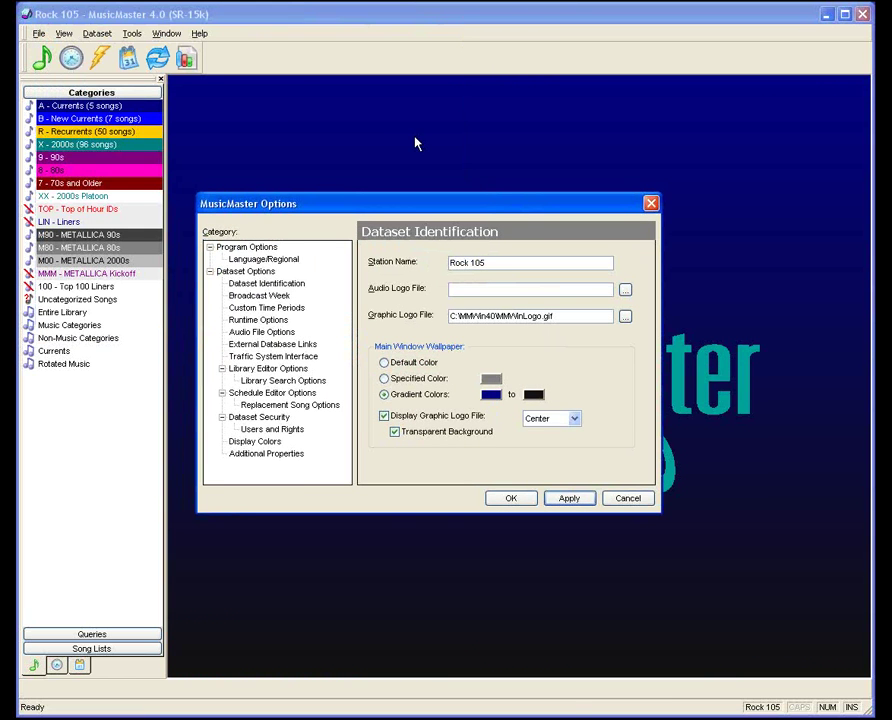
In Broadcast Week, try Monday and then Sunday as the week start day.
left_click(272, 287)
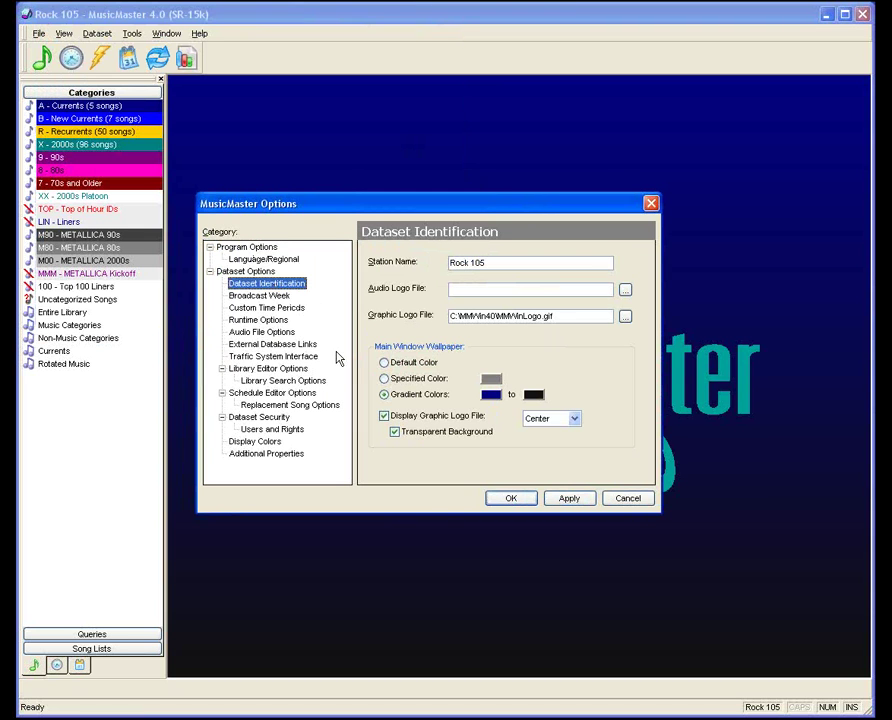
left_click(266, 297)
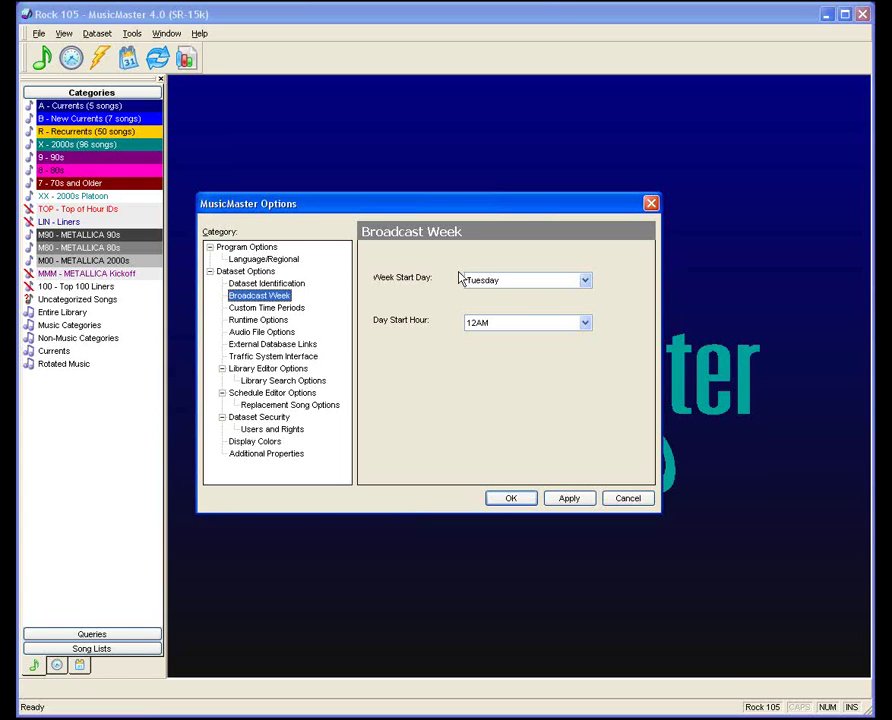
left_click(527, 286)
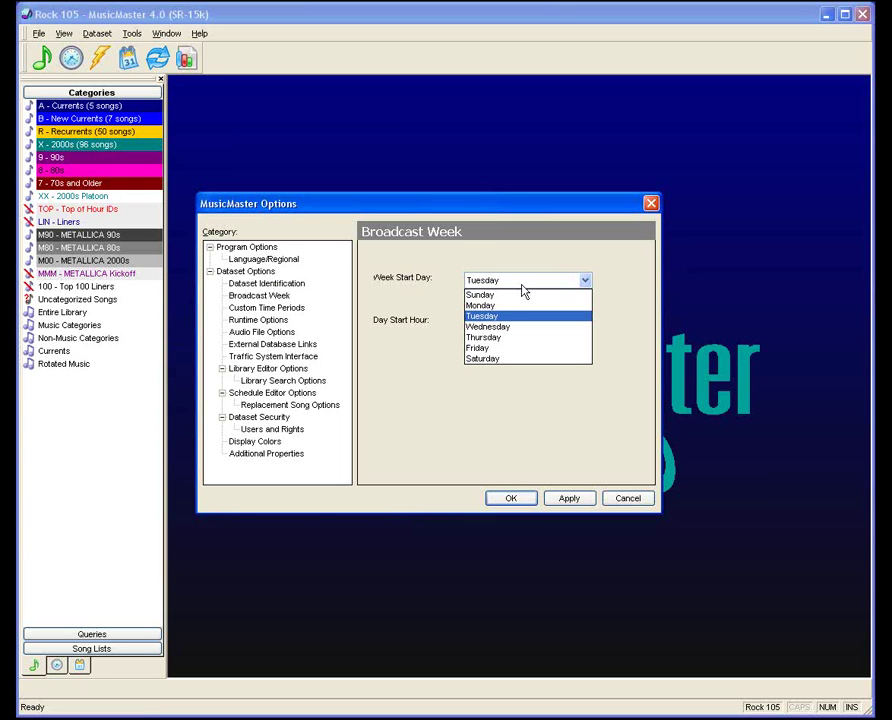
left_click(506, 305)
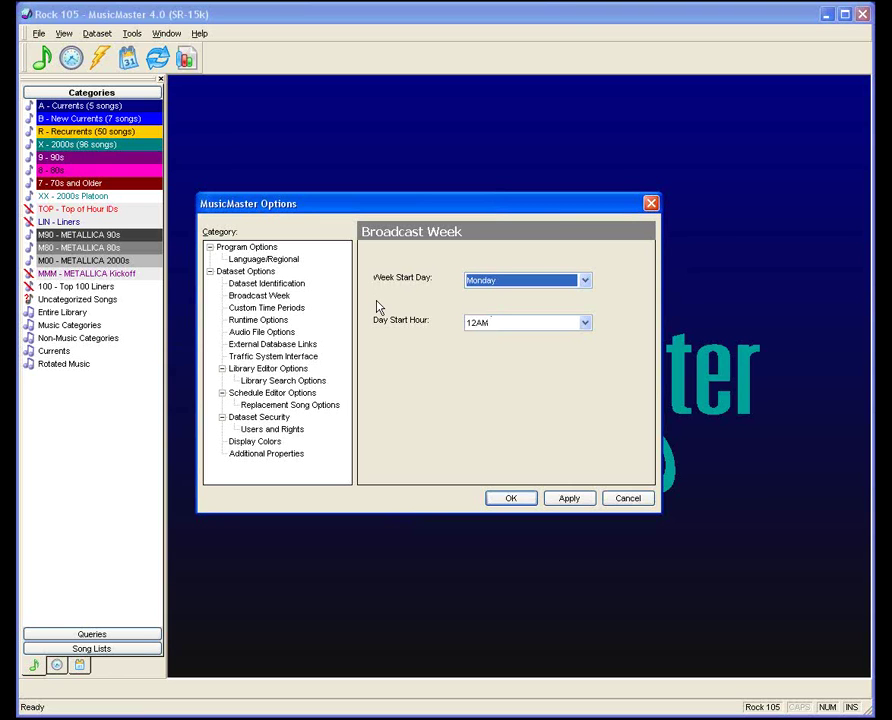
left_click(488, 284)
left_click(488, 295)
Set Day Start Hour to 12AM and Week Start Day to Monday, then apply.
left_click(504, 333)
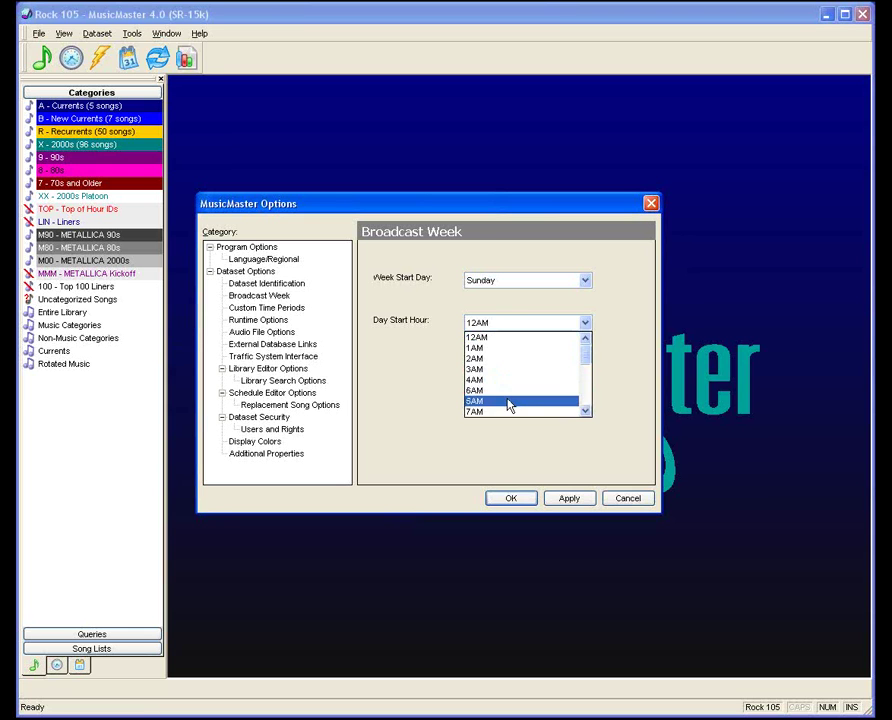
left_click(509, 392)
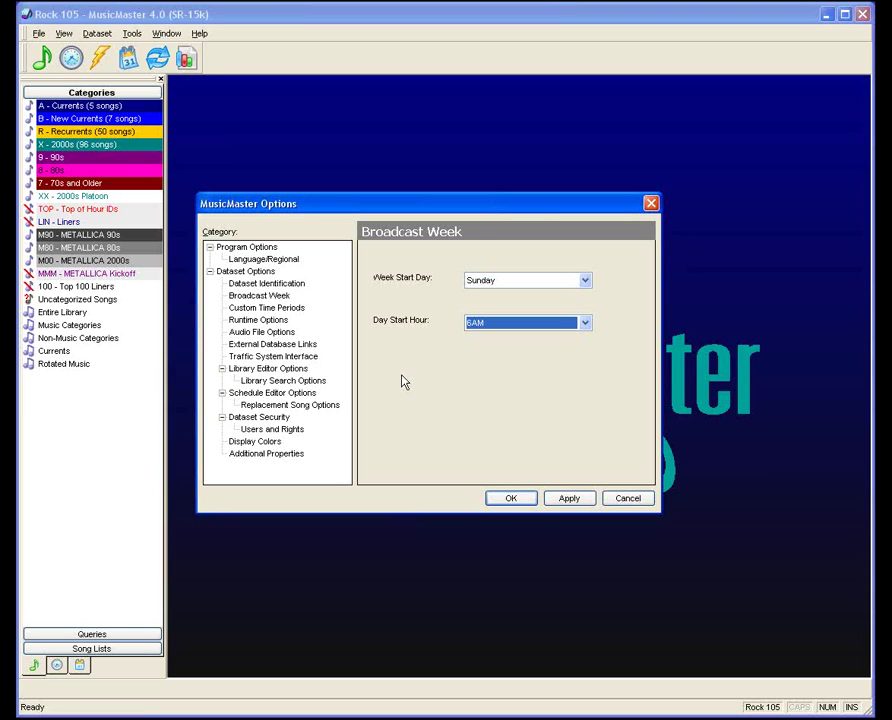
left_click(516, 328)
left_click_drag(583, 368, 585, 354)
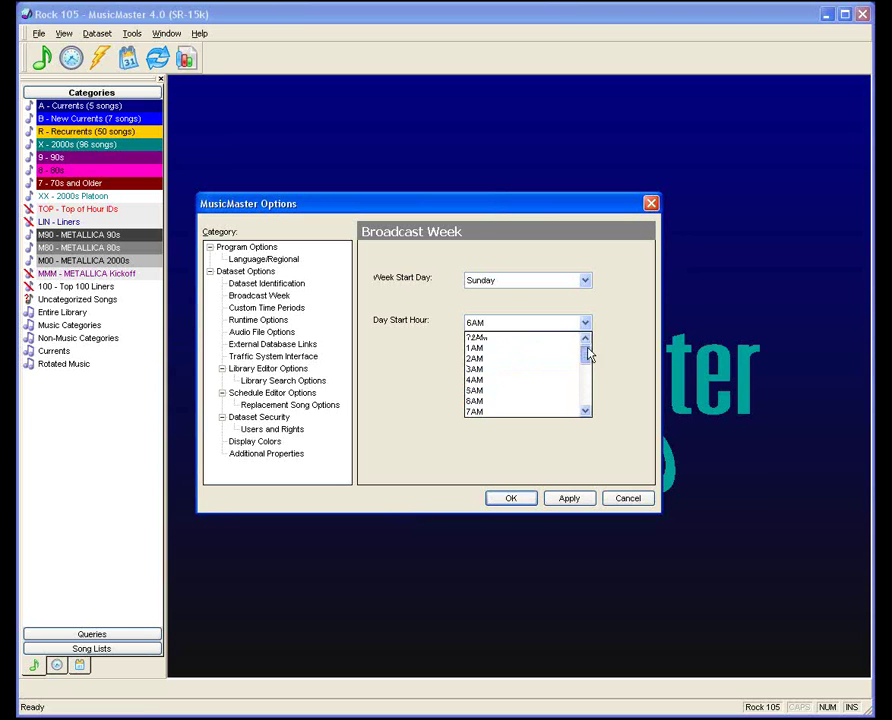
left_click(539, 338)
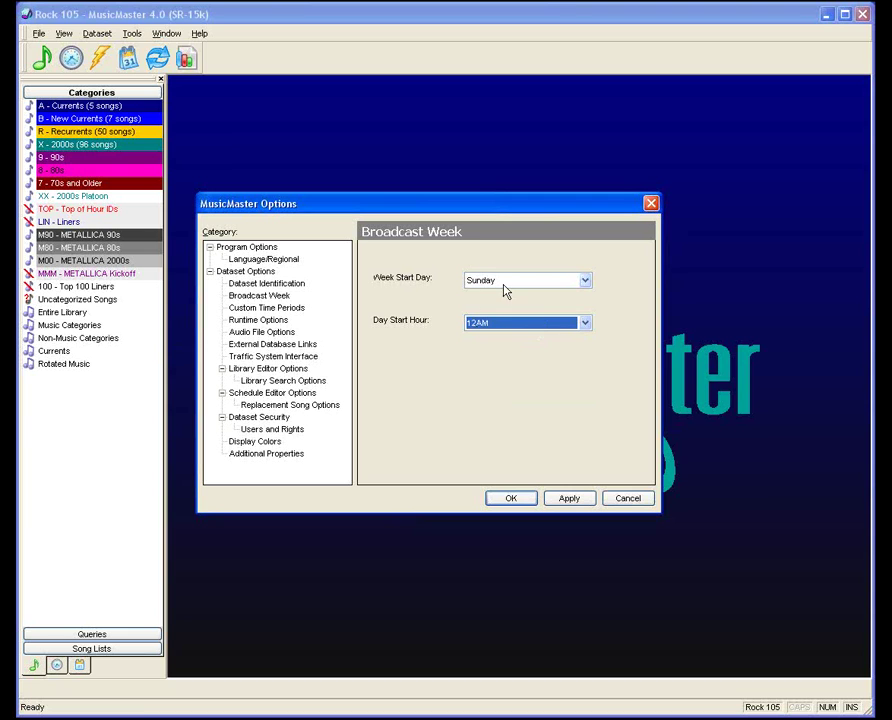
left_click(506, 282)
left_click(500, 281)
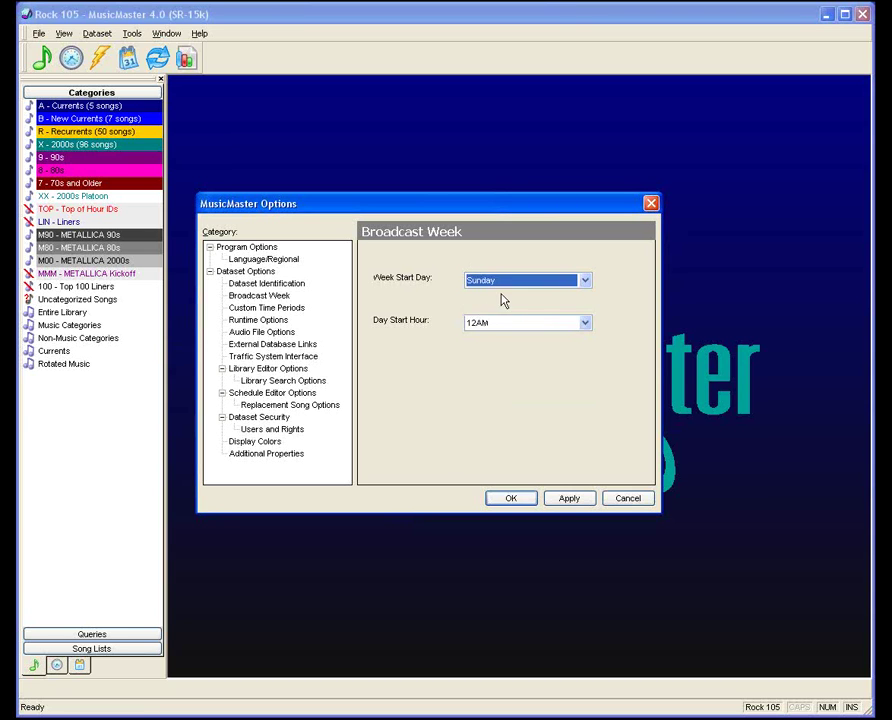
left_click(506, 283)
left_click(502, 307)
left_click(578, 504)
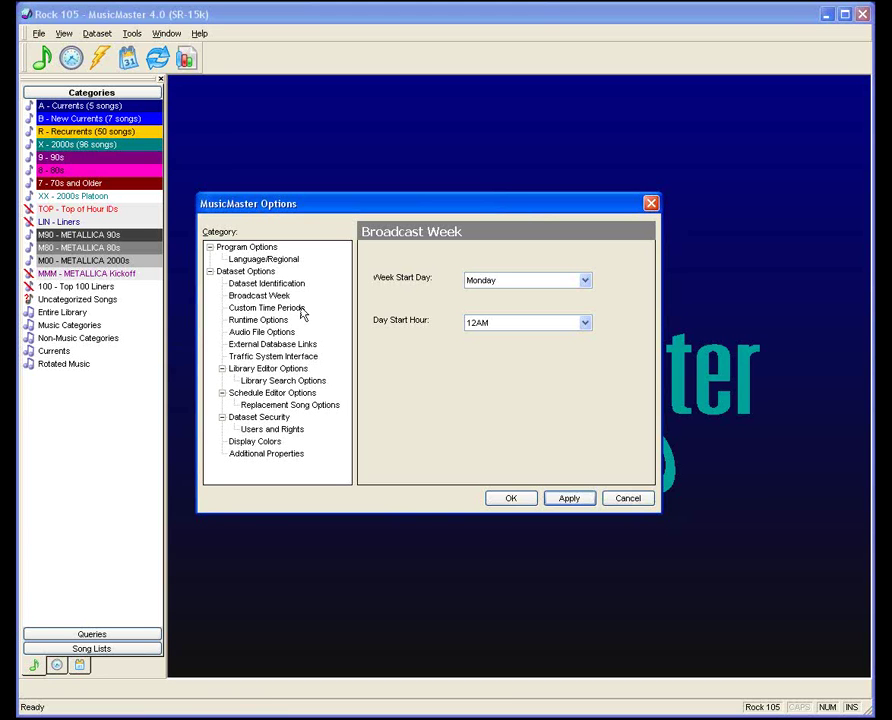
In Custom Time Periods, set period 1 from 9AM-10AM to 4PM-5PM.
left_click(300, 309)
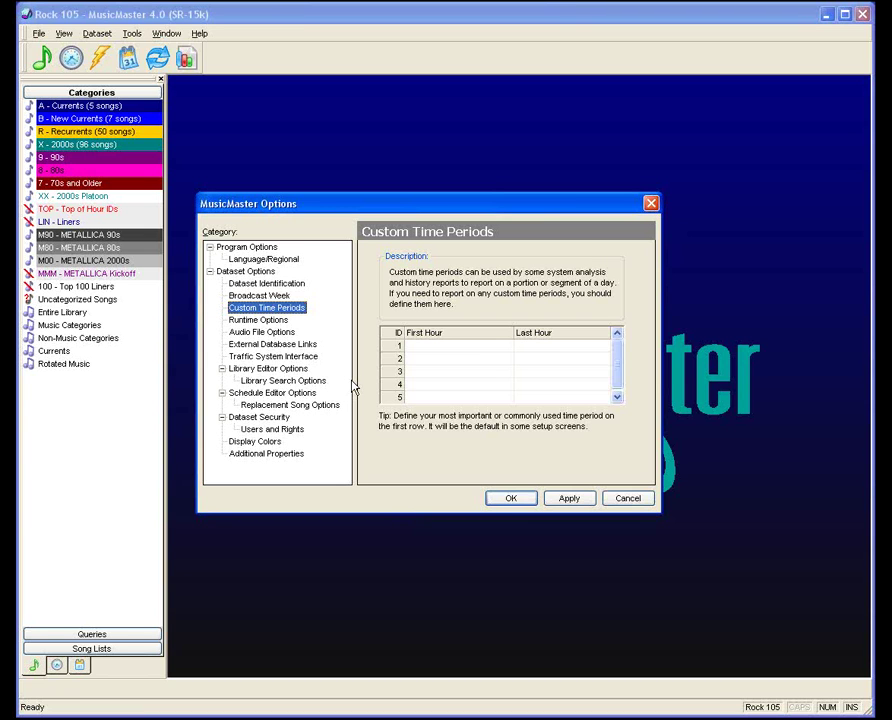
left_click(504, 346)
left_click(506, 346)
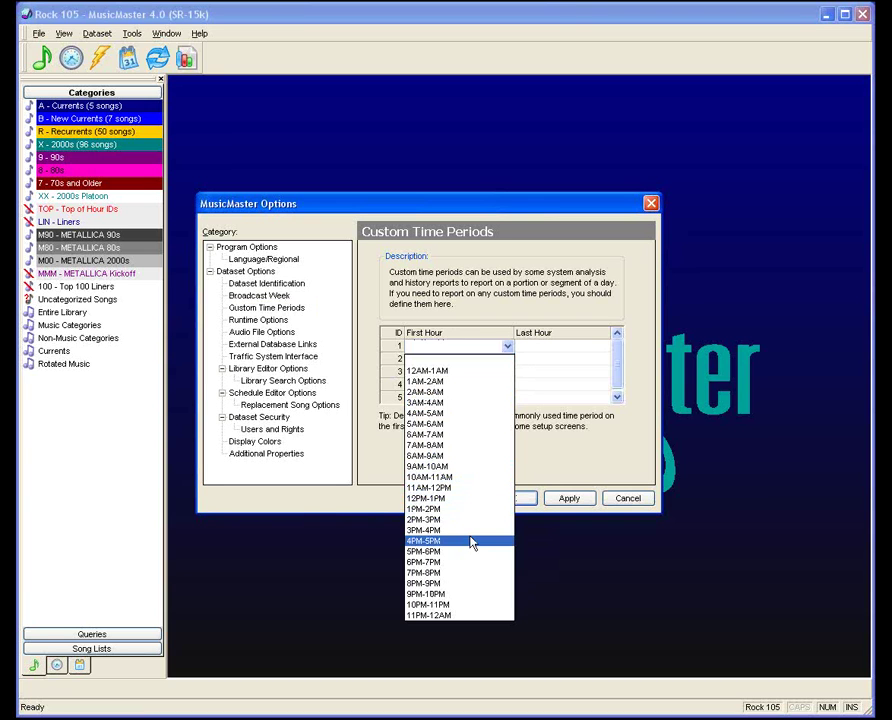
left_click(471, 467)
left_click(554, 347)
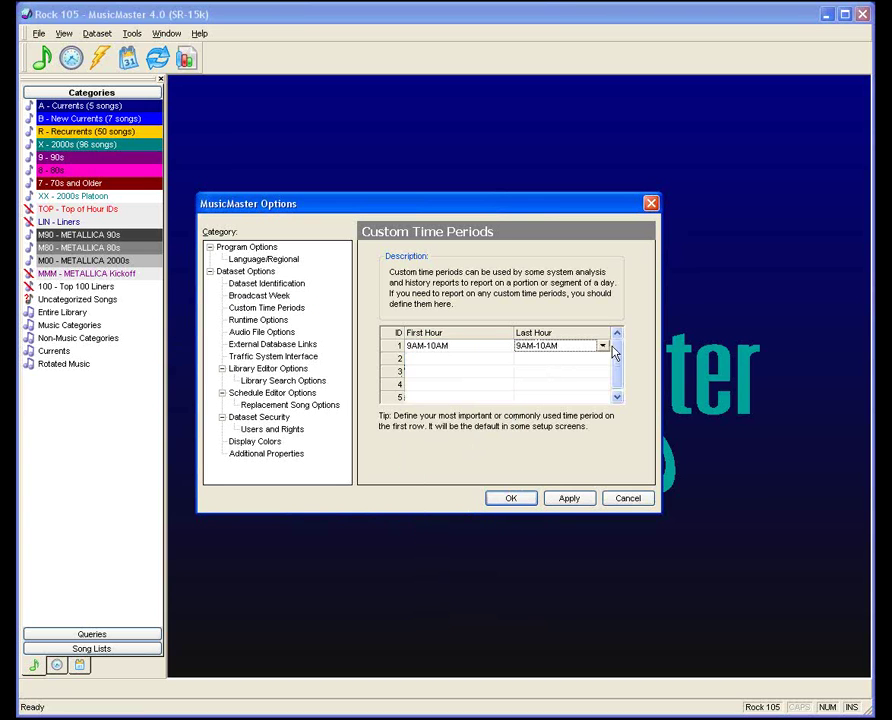
left_click(604, 347)
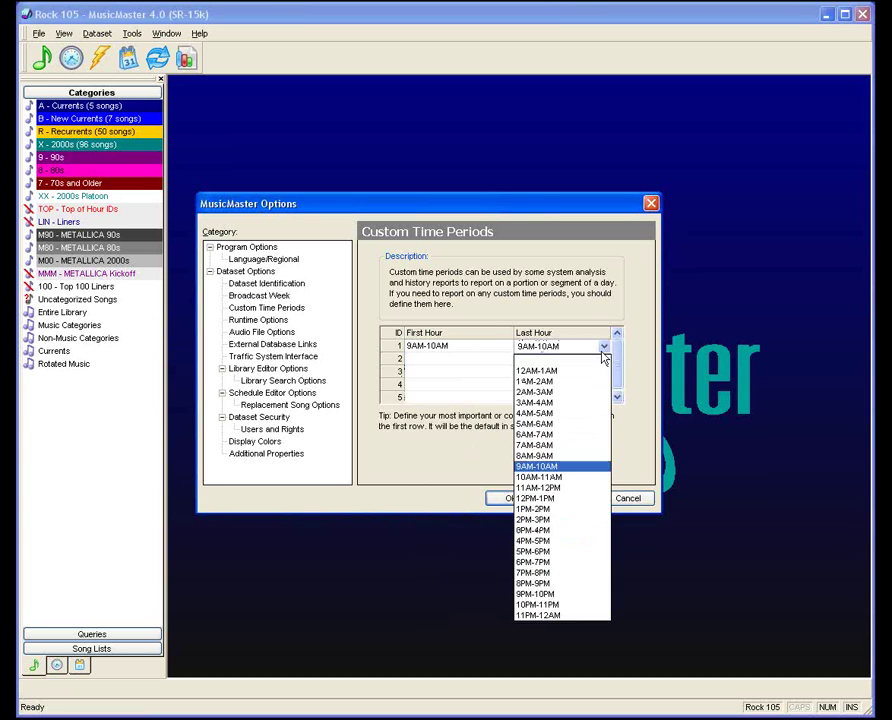
left_click(558, 545)
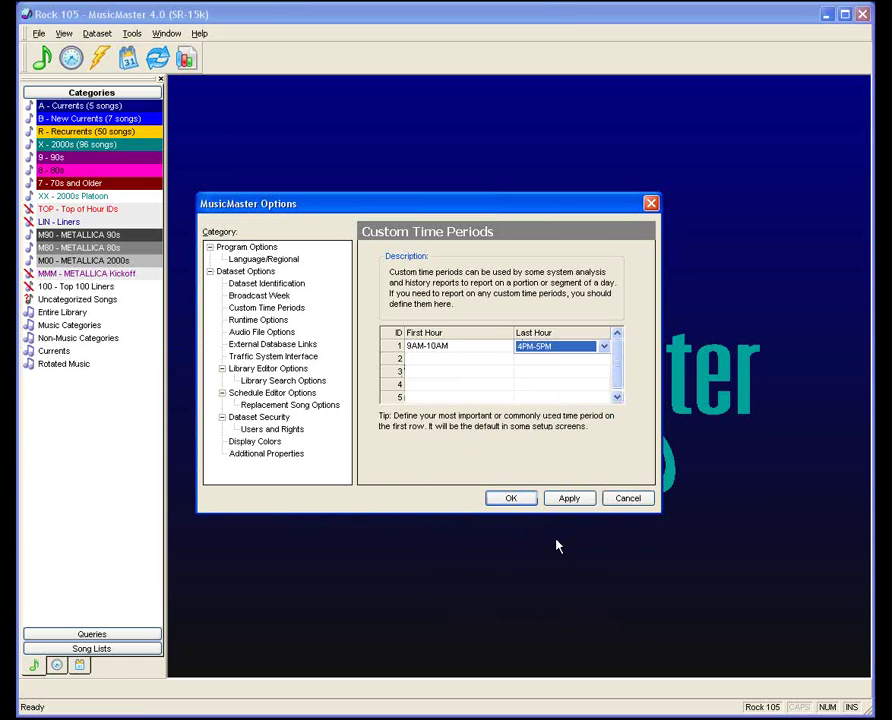
Set period 2 from 6AM-7AM to 5PM-6PM.
left_click(494, 360)
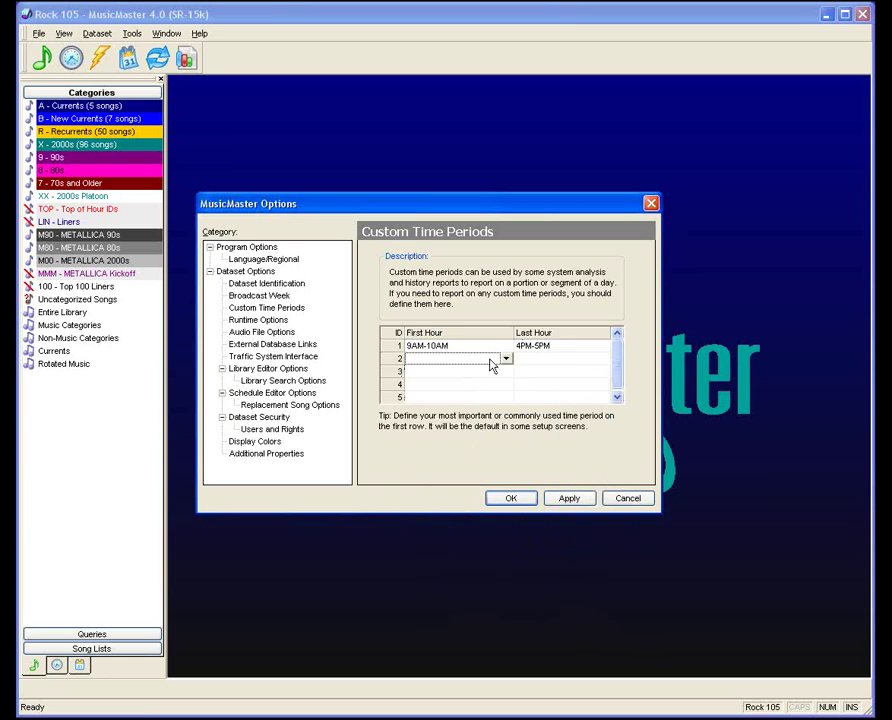
left_click(507, 361)
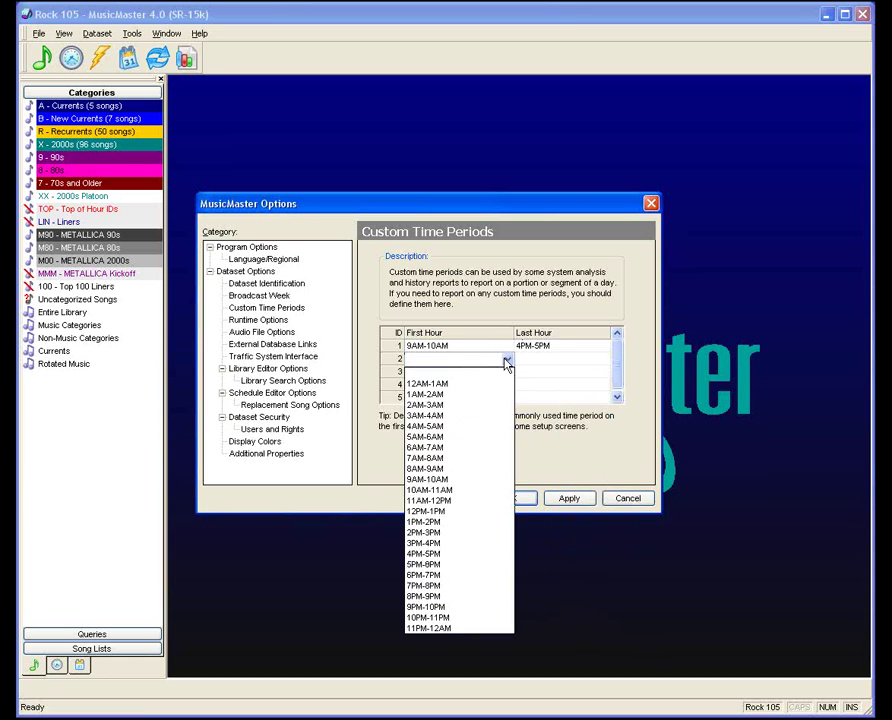
left_click(466, 447)
left_click(587, 362)
left_click(603, 359)
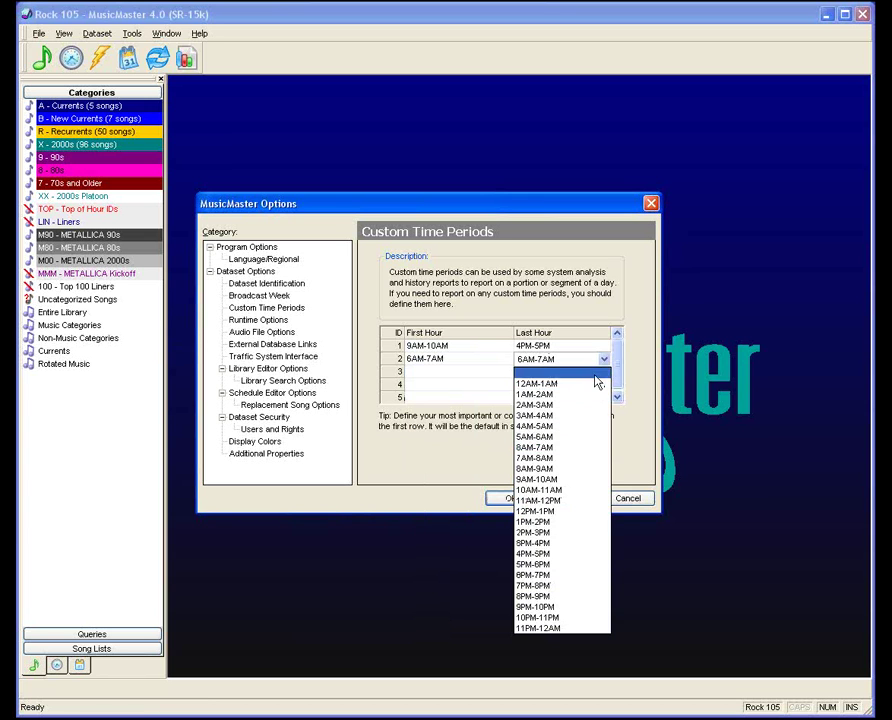
left_click(558, 566)
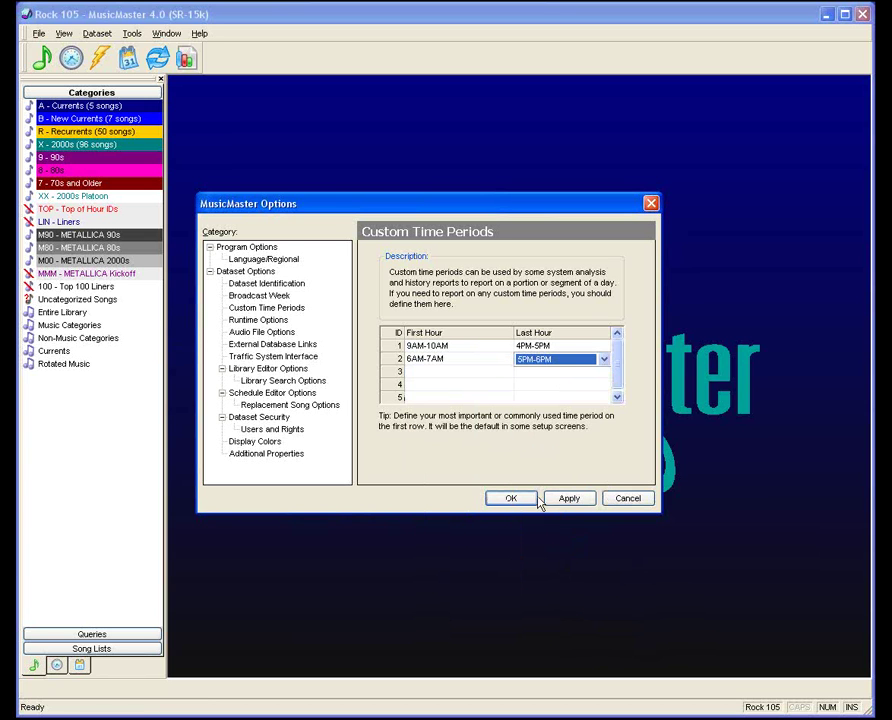
Set period 3 from 6AM-7AM to 11PM-12AM and apply the three periods.
left_click(506, 373)
left_click(507, 373)
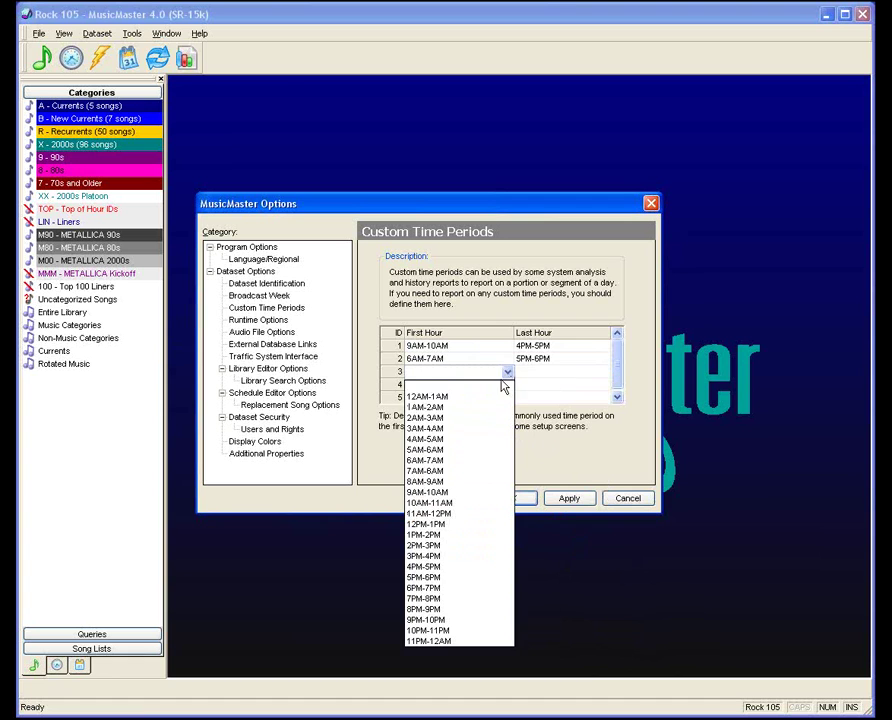
left_click(492, 462)
left_click(563, 374)
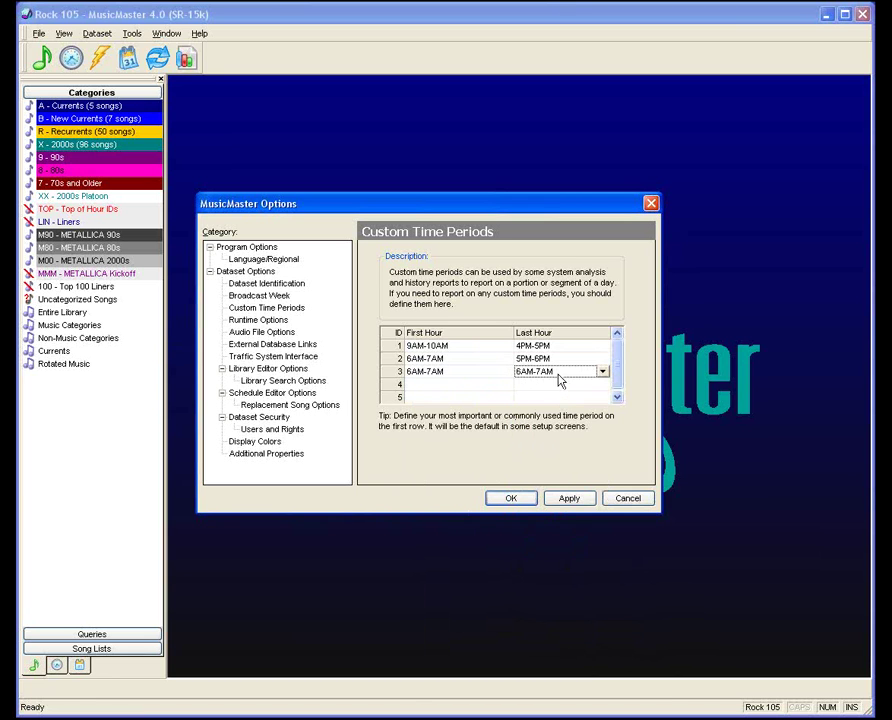
left_click(603, 372)
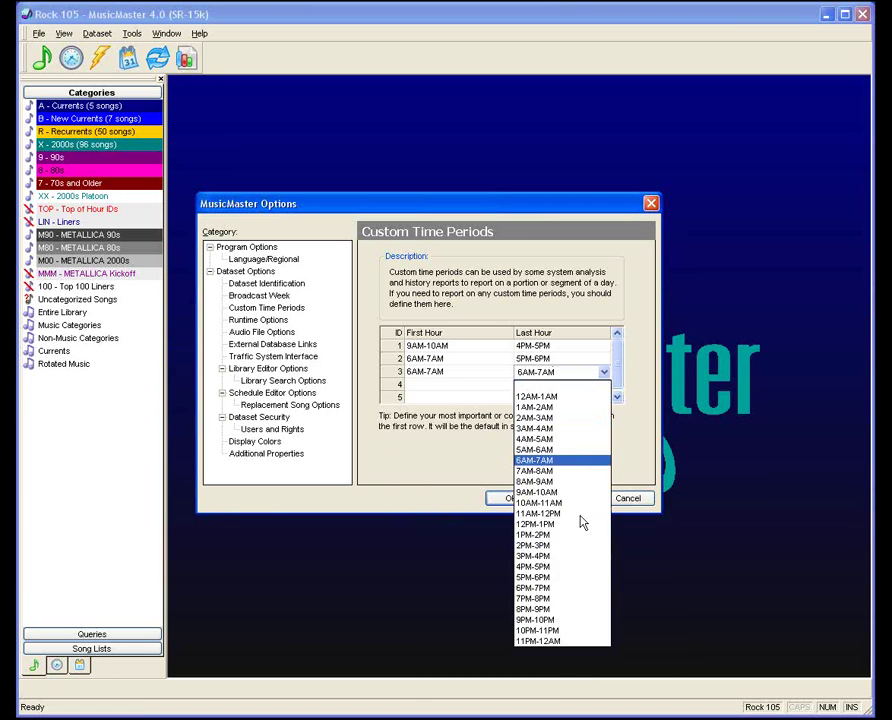
left_click(556, 648)
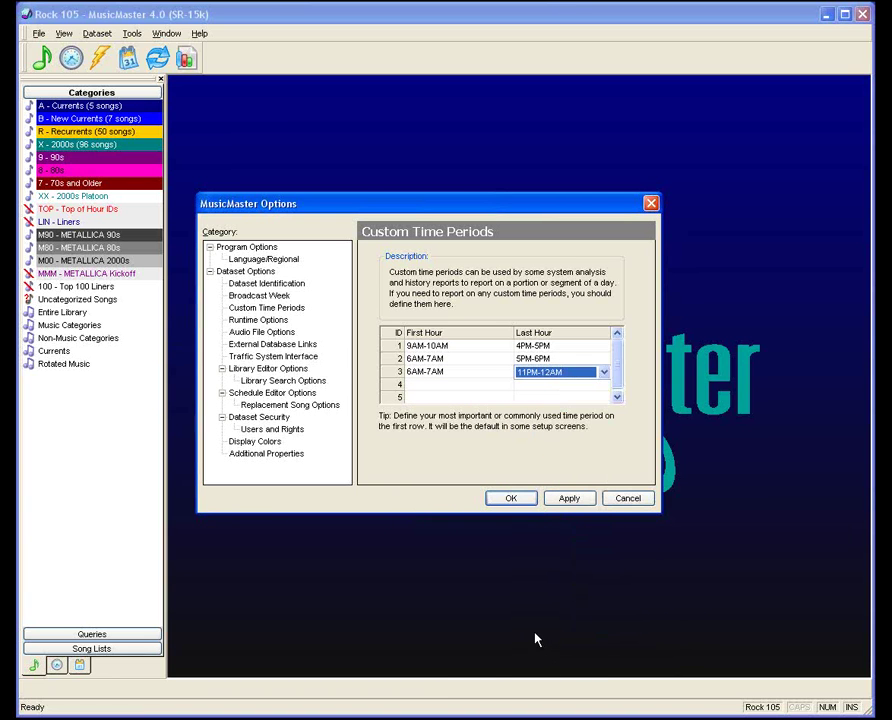
left_click(565, 502)
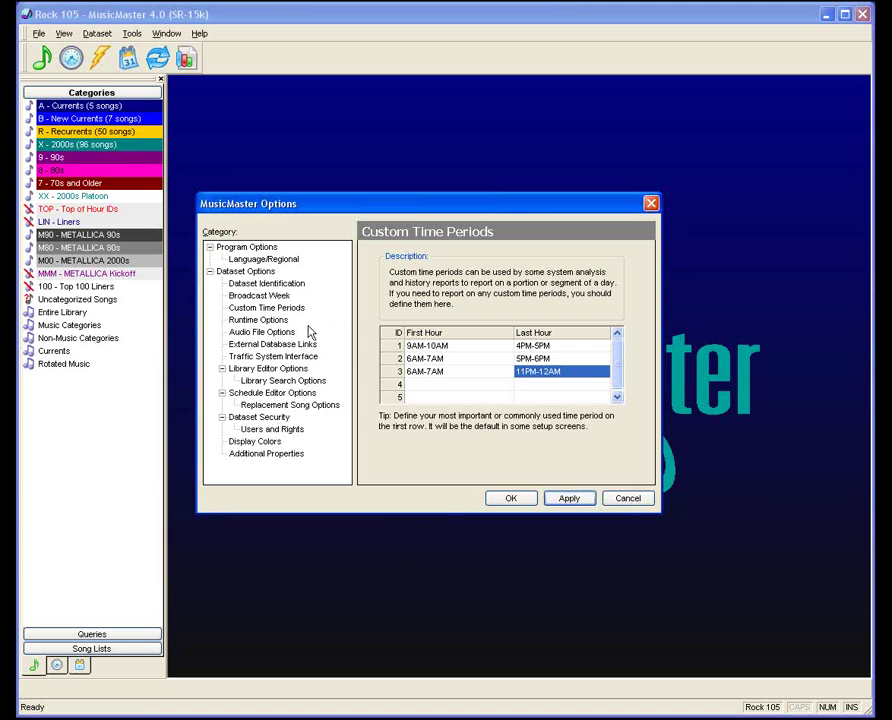
Glance at the Runtime Options page, then switch to Audio File Options.
left_click(258, 320)
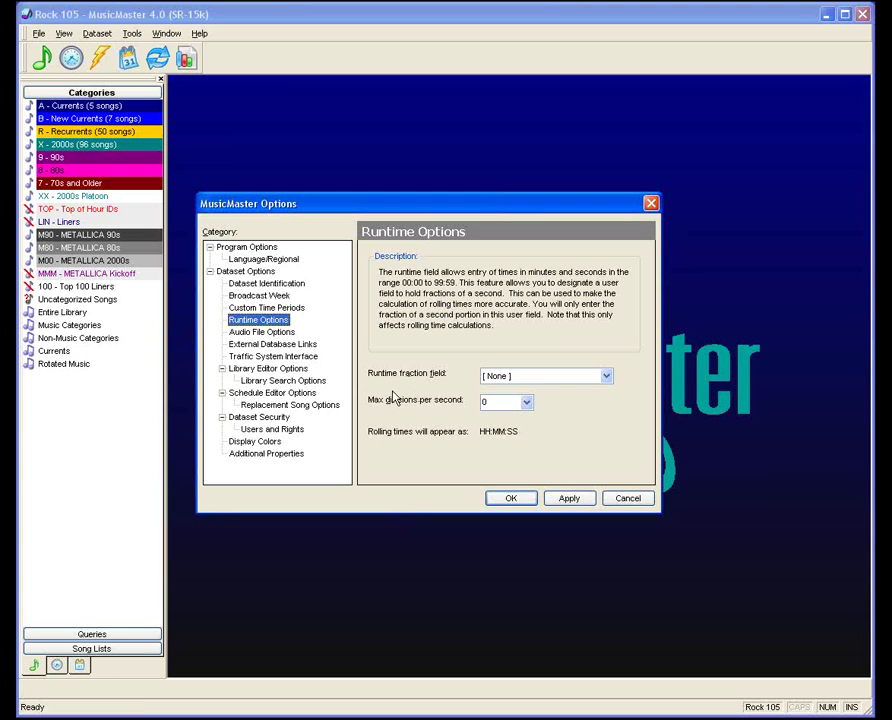
left_click(262, 332)
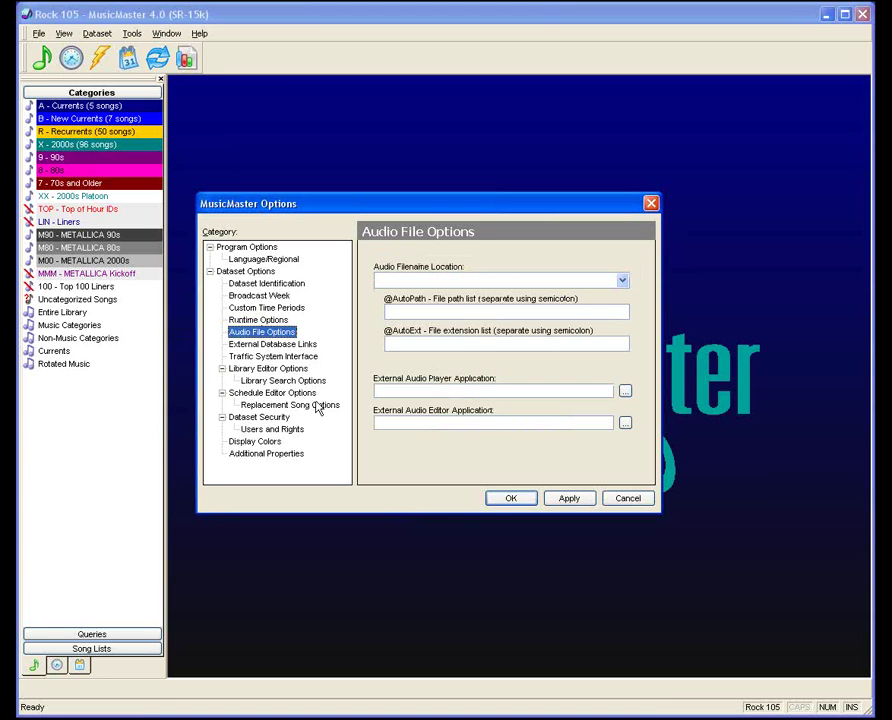
left_click(391, 281)
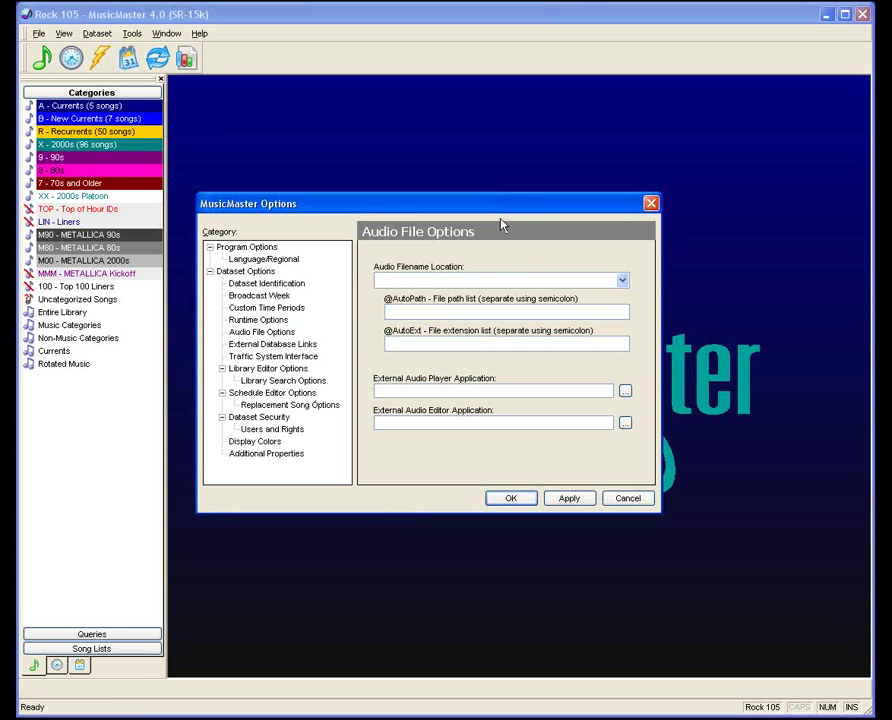
type("C:\\Audio\\")
left_click(621, 285)
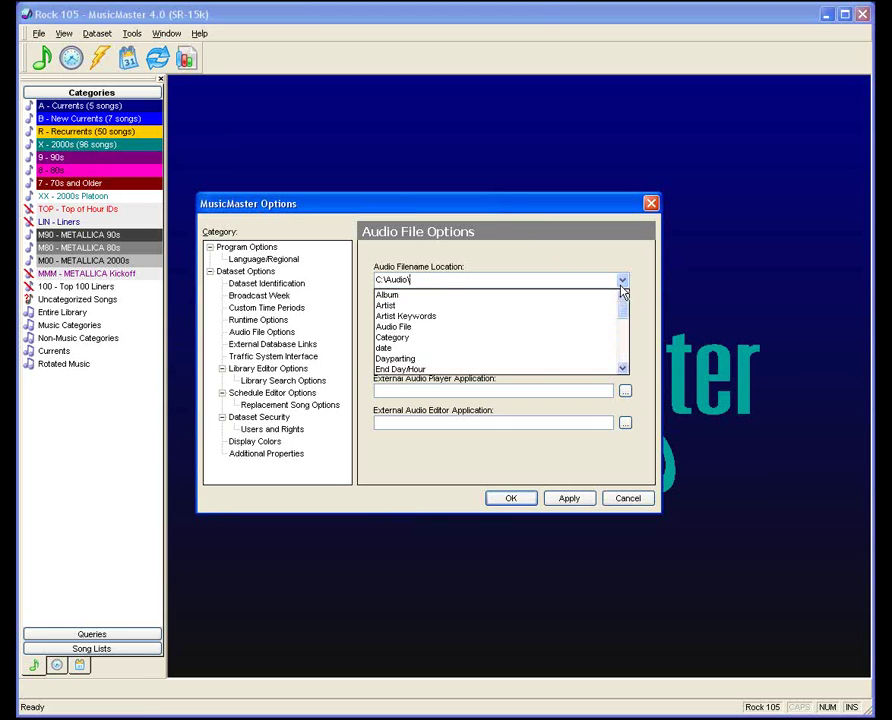
left_click(557, 328)
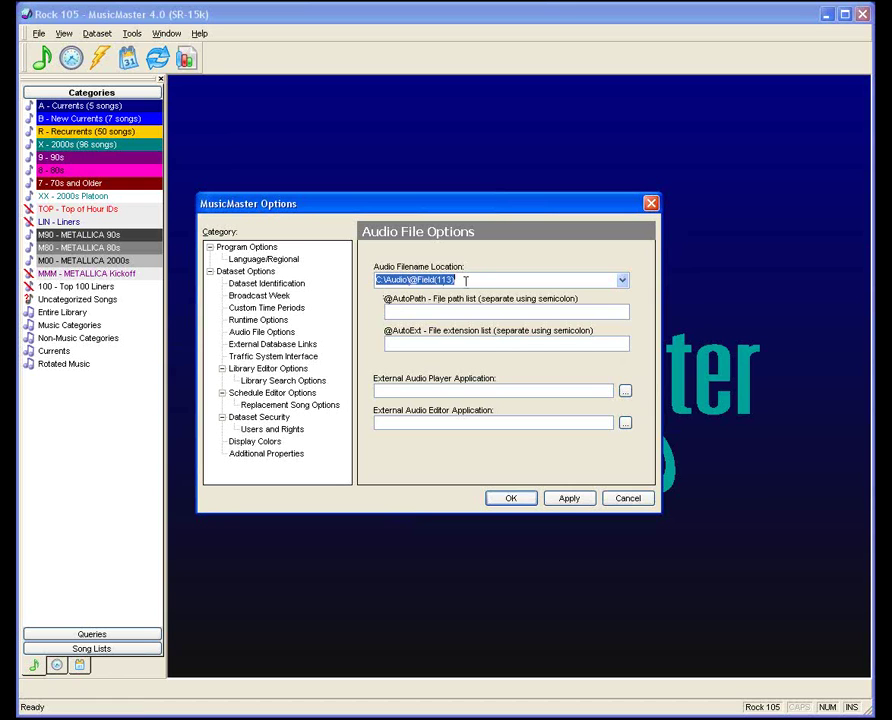
left_click(564, 500)
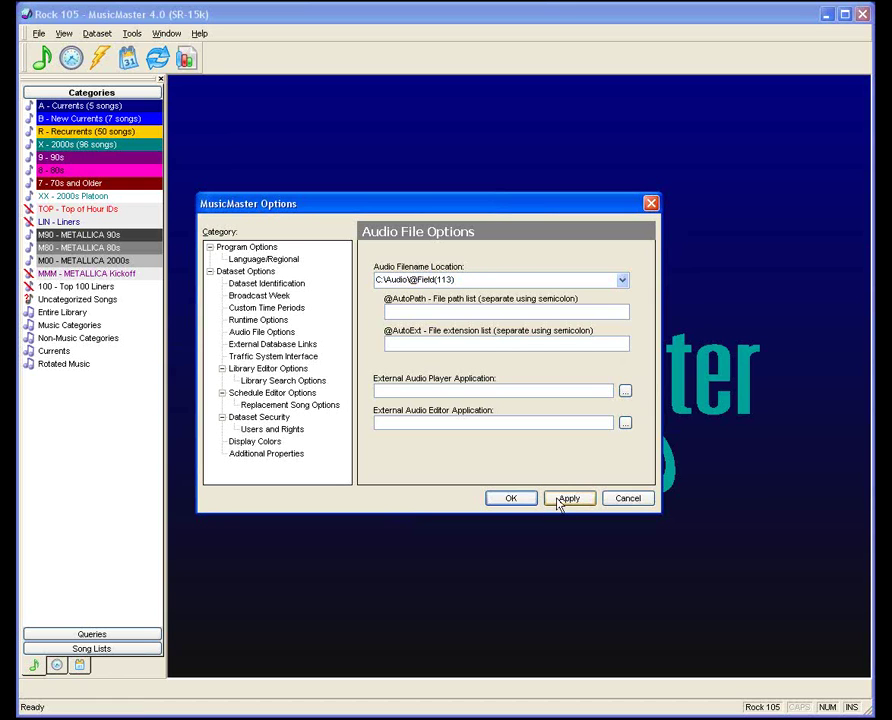
left_click(507, 500)
Show the Audio Player panel and cancel the license verification error.
left_click(65, 34)
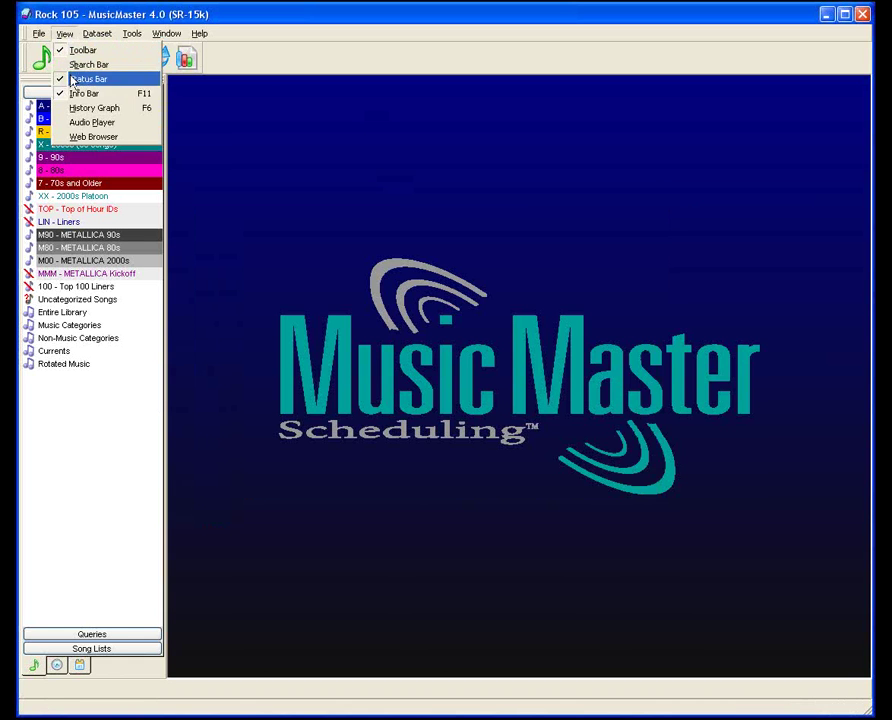
left_click(78, 122)
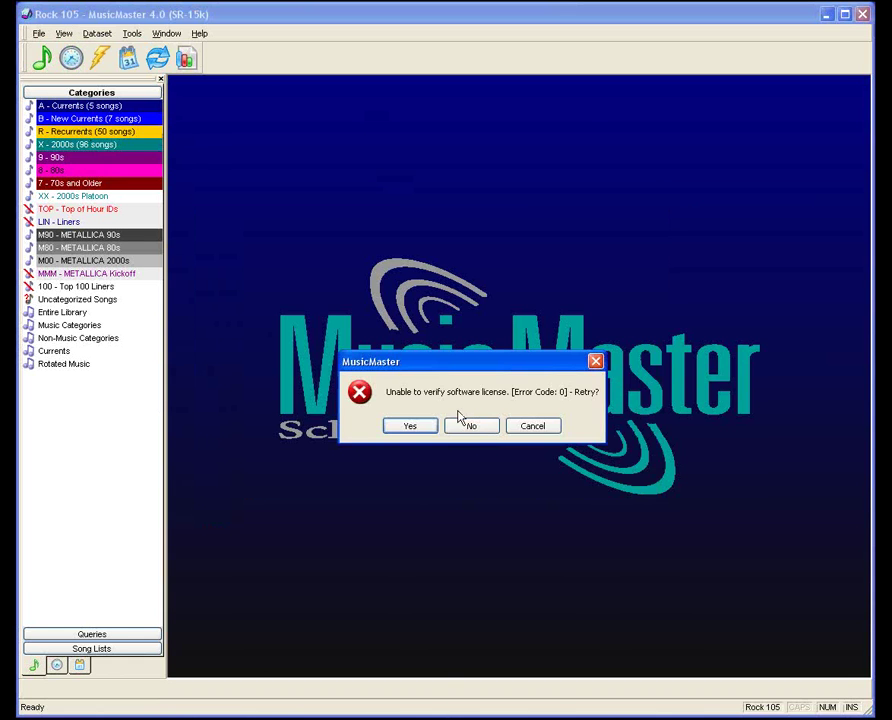
left_click(538, 430)
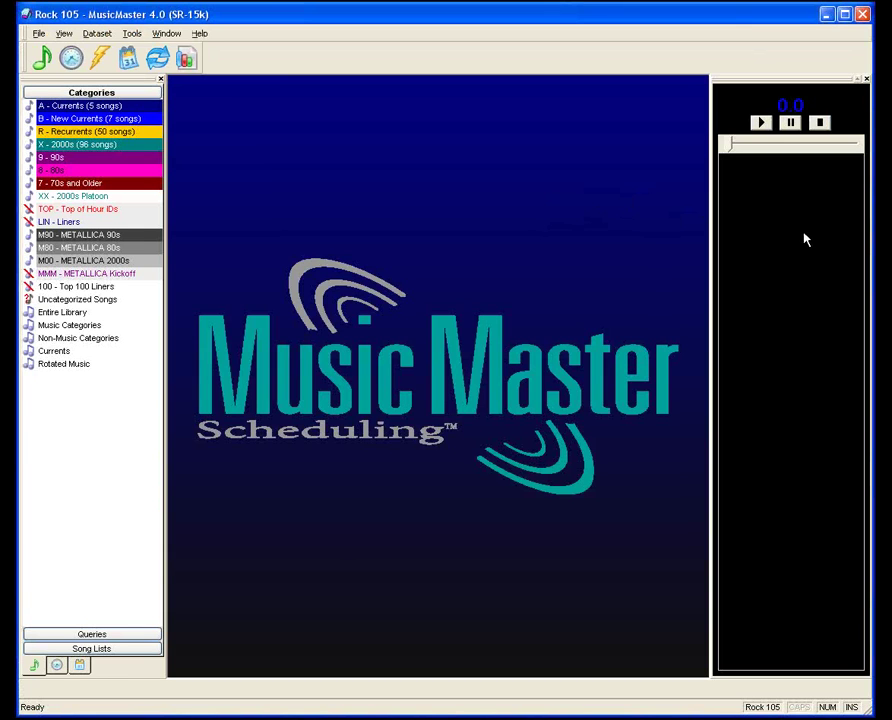
Open A - Currents and test-play Big Jack, then Flatline, stopping each.
double_click(106, 110)
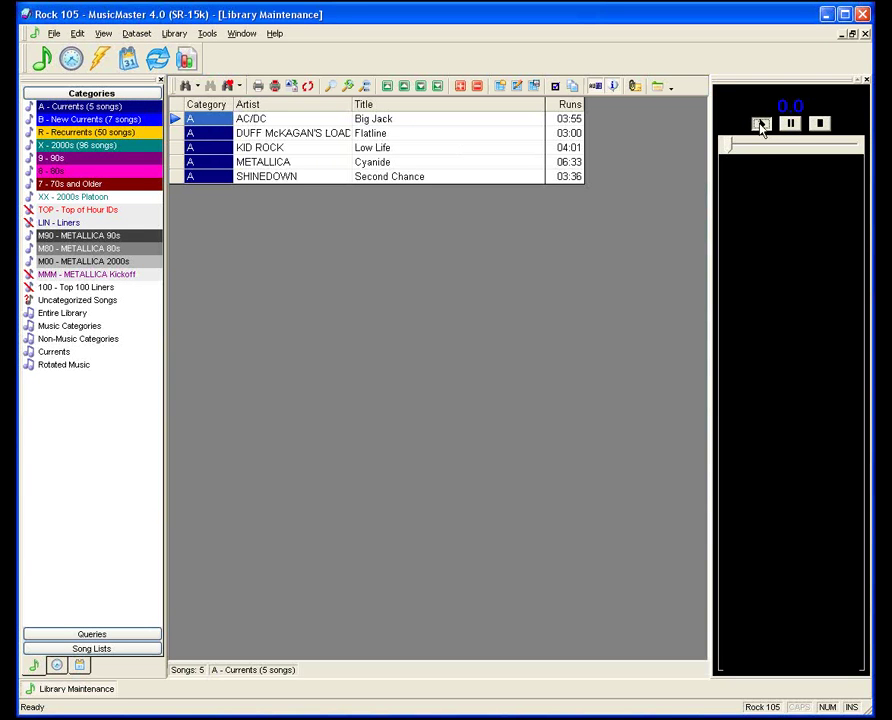
left_click(760, 124)
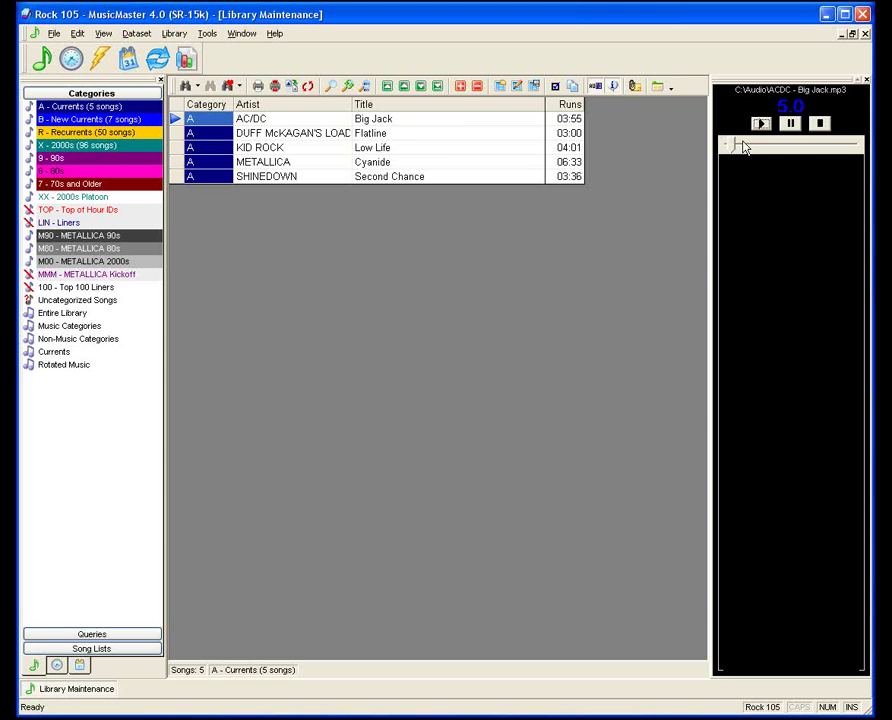
left_click(821, 124)
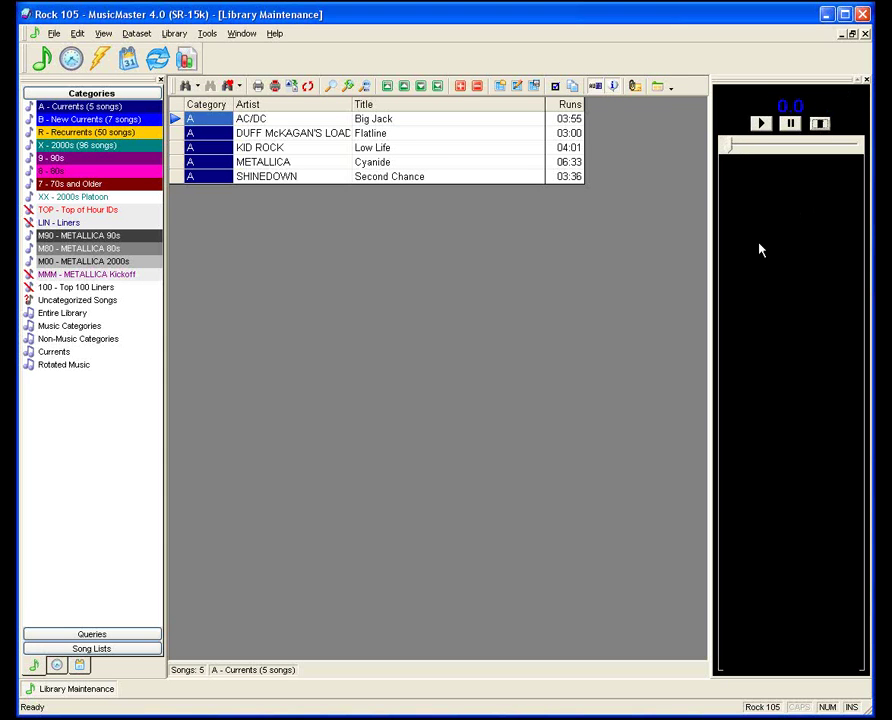
left_click(345, 135)
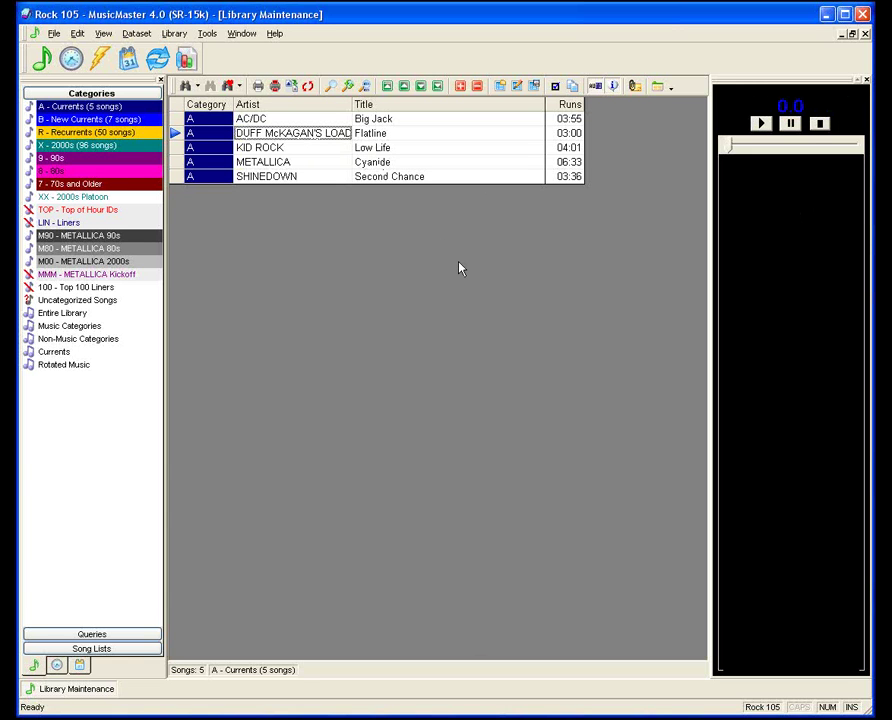
key("space")
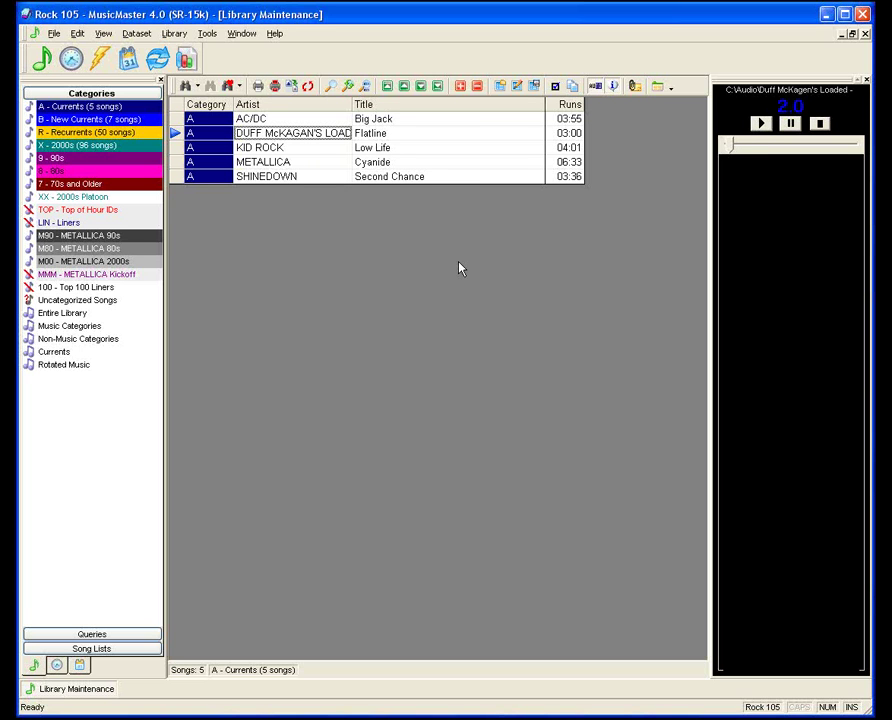
key("space")
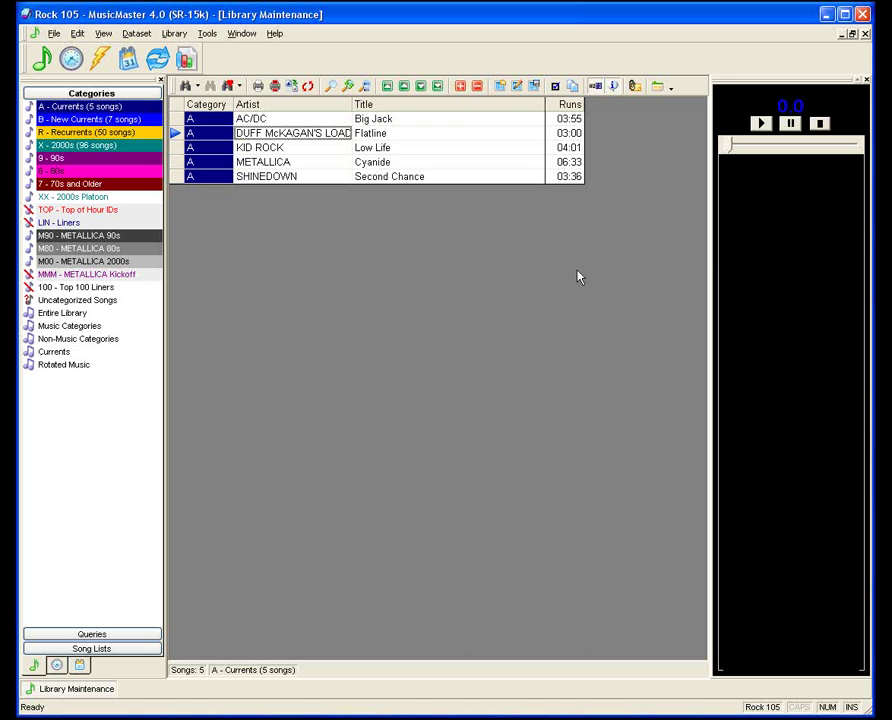
left_click(207, 34)
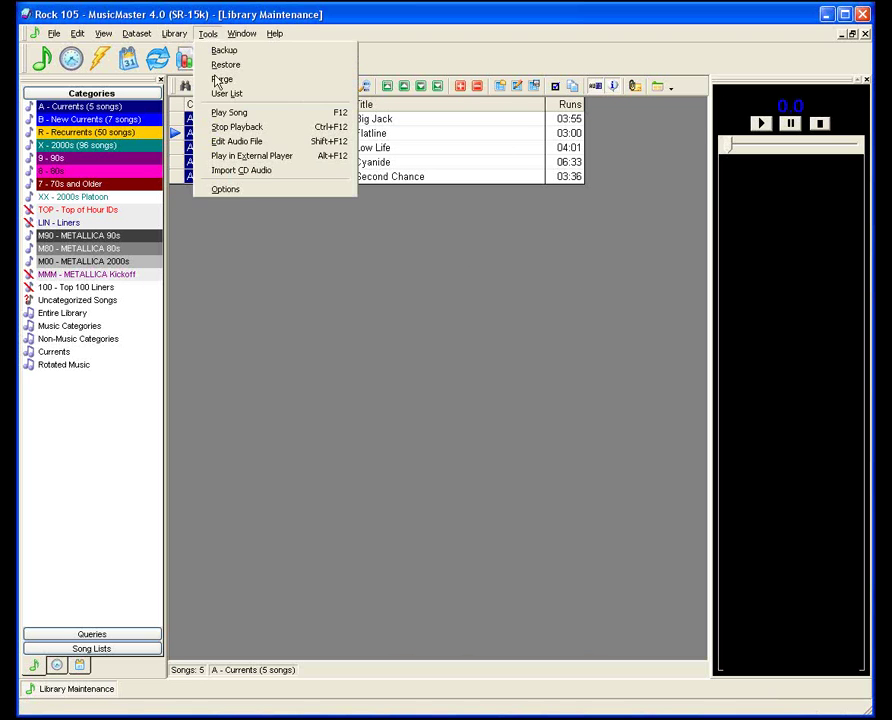
left_click(254, 192)
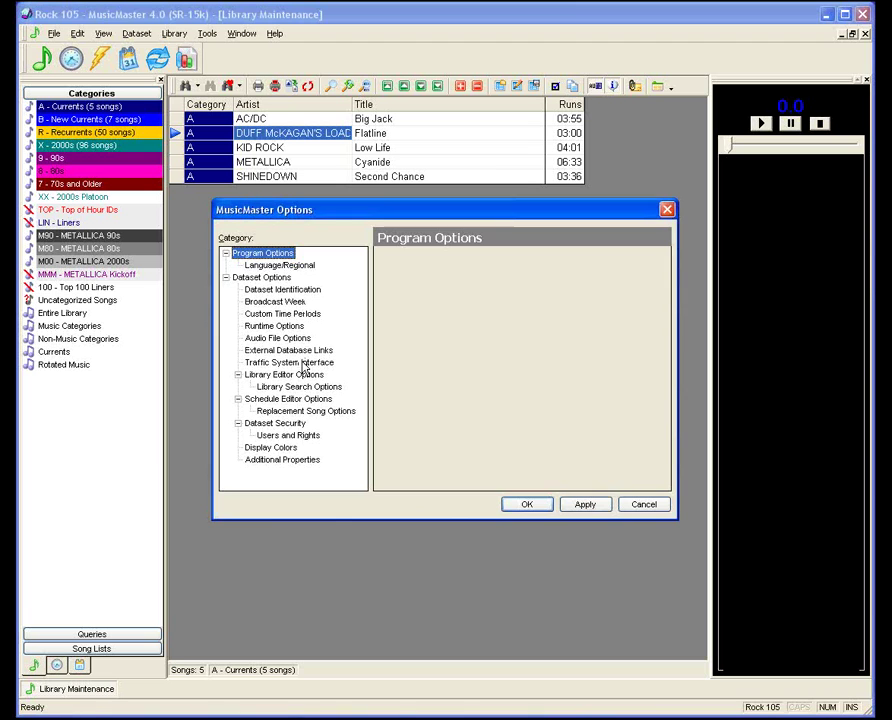
left_click(285, 341)
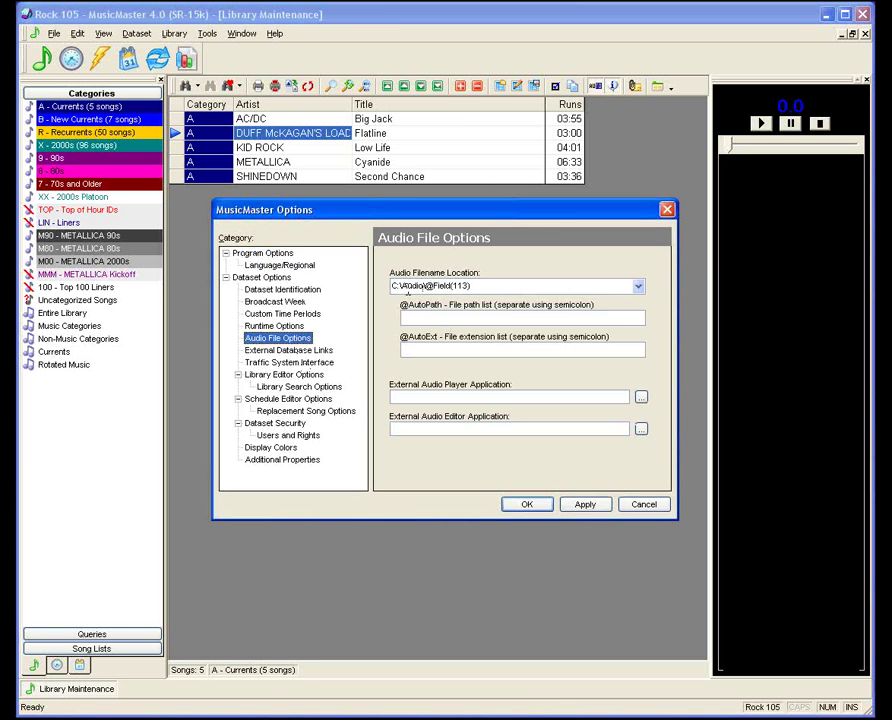
left_click(464, 285)
type("3")
left_click(298, 350)
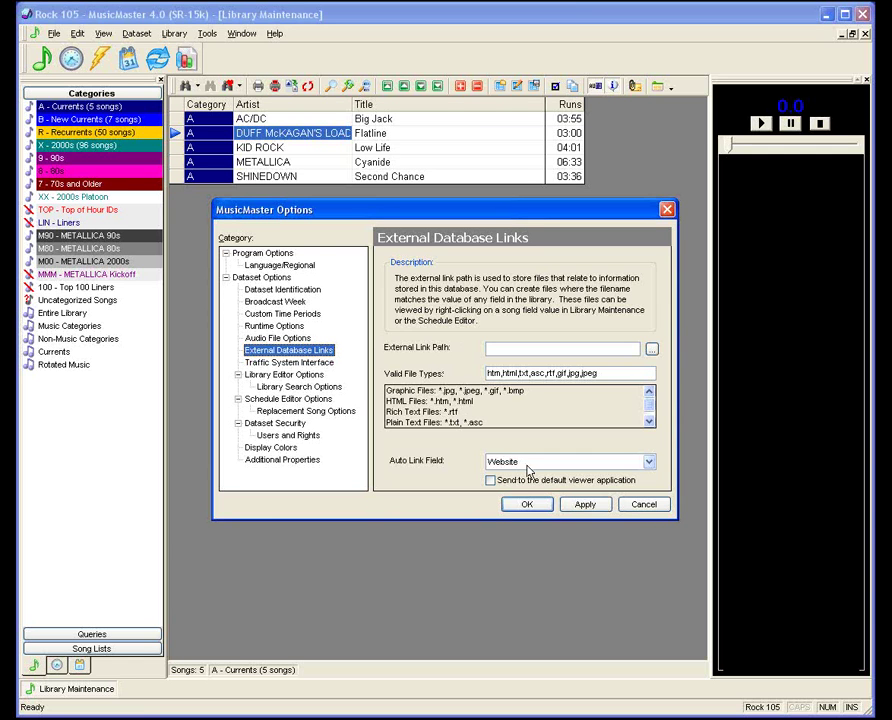
left_click(645, 505)
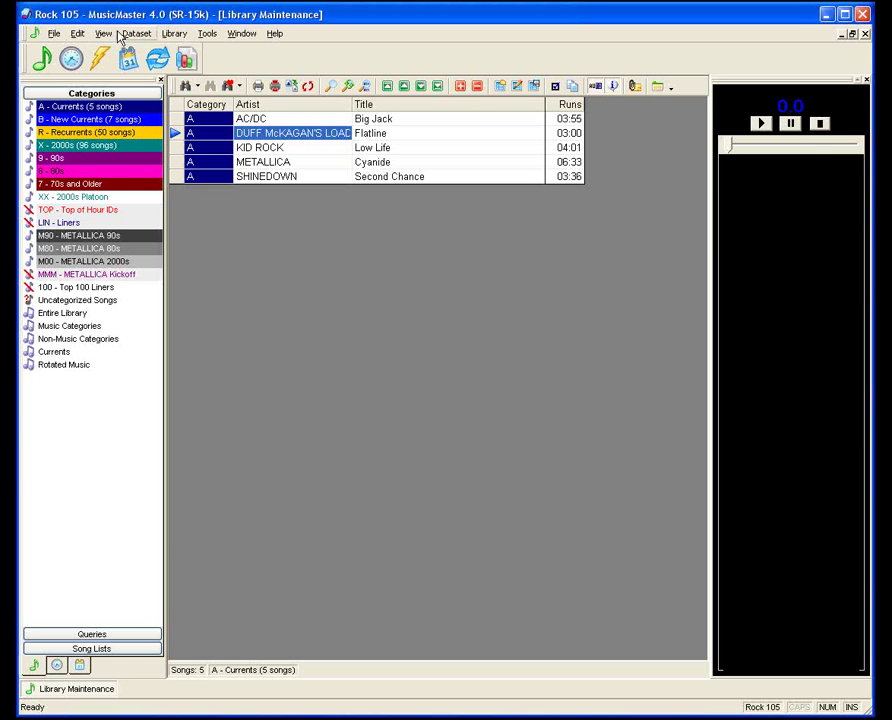
Show Flatline's artist website in the Web Browser pane, then move up to the AC/DC song.
left_click(104, 34)
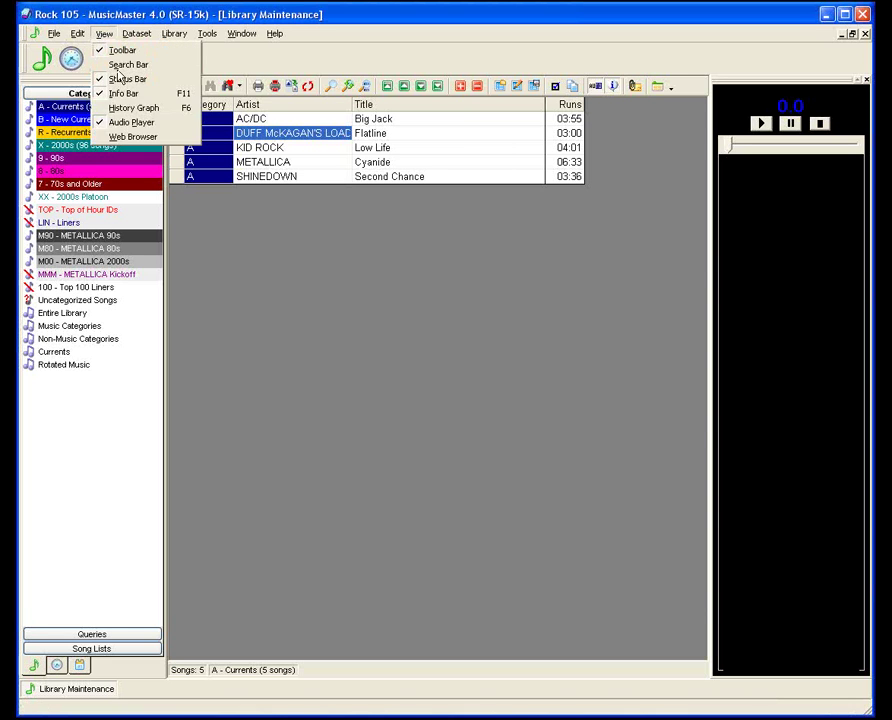
left_click(133, 137)
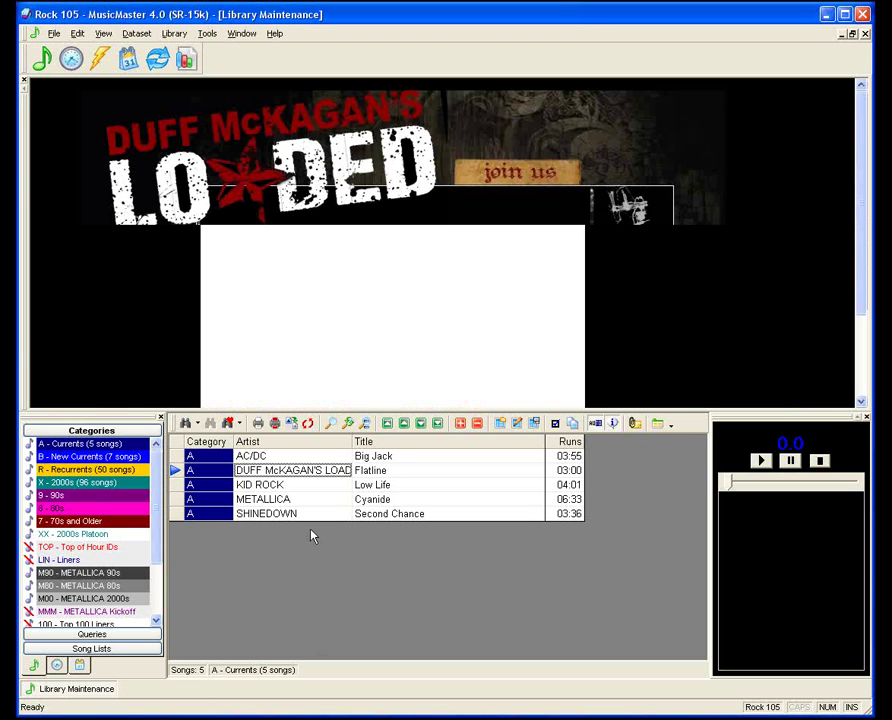
key("Up")
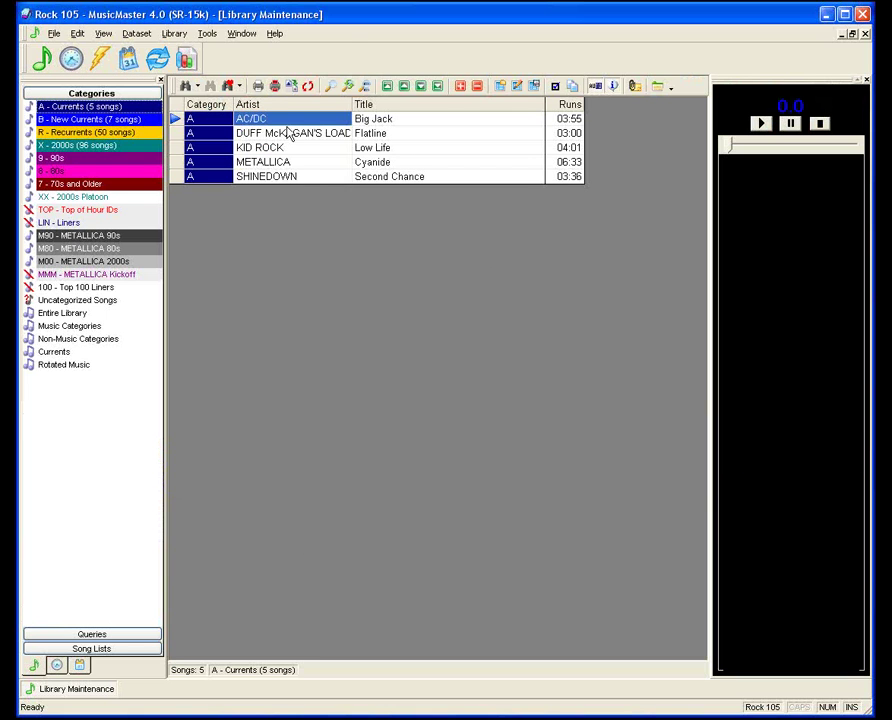
Open Tools > Options and go to External Database Links > Traffic System Interface.
left_click(215, 36)
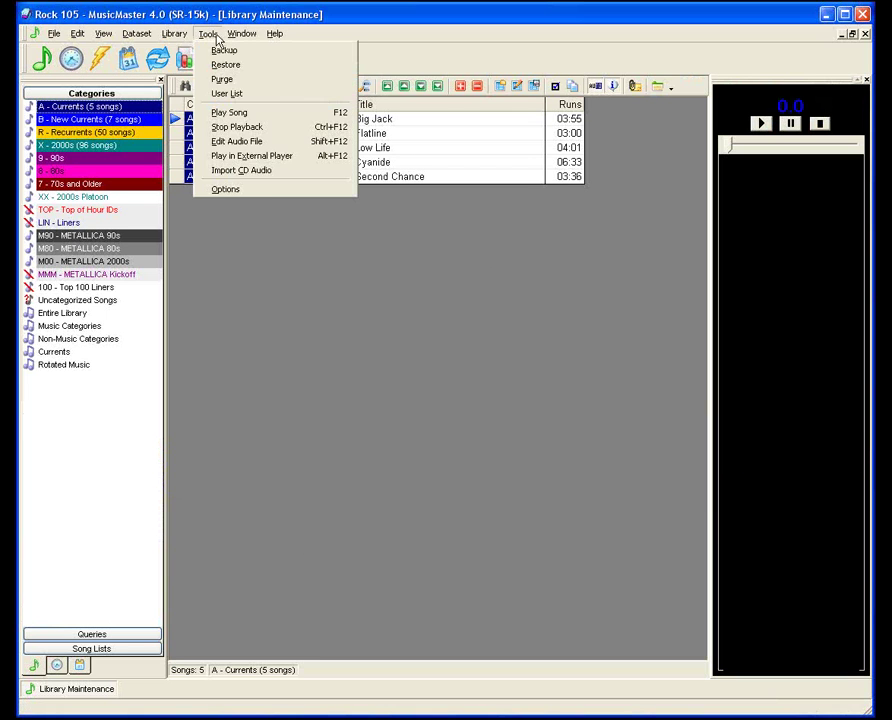
left_click(244, 190)
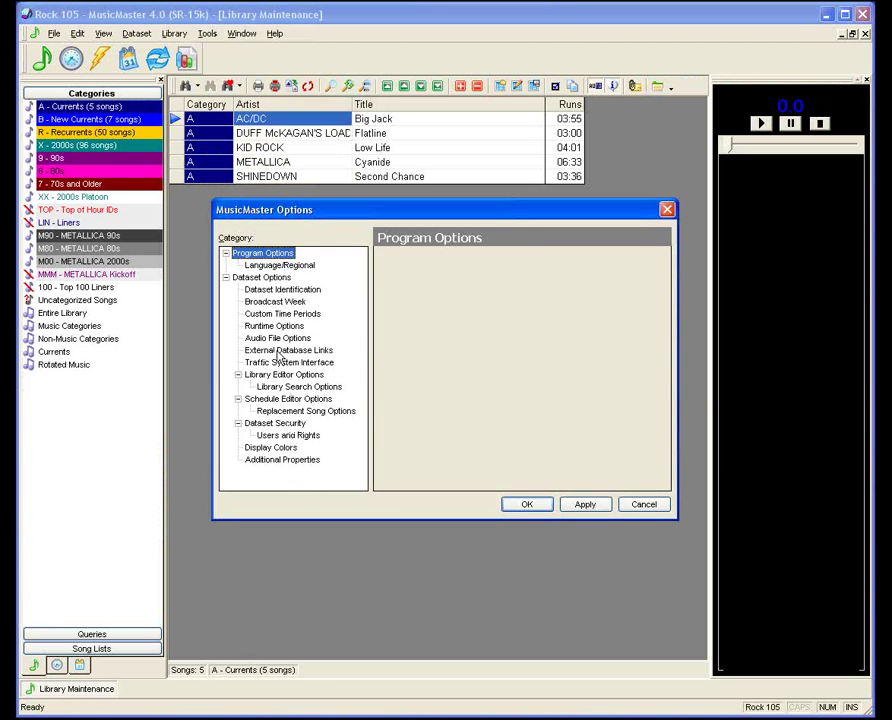
left_click(279, 352)
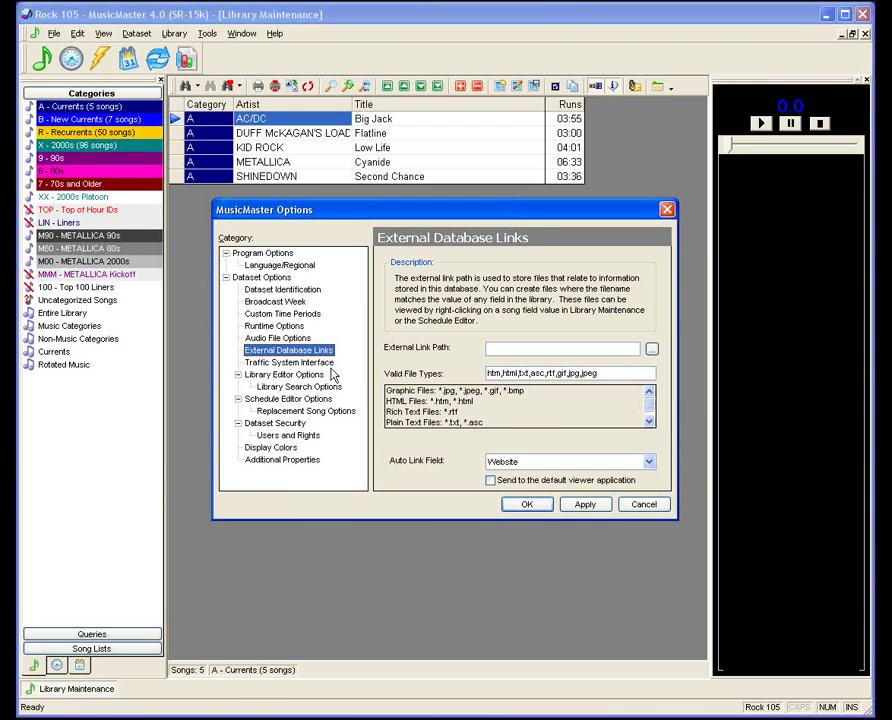
left_click(330, 364)
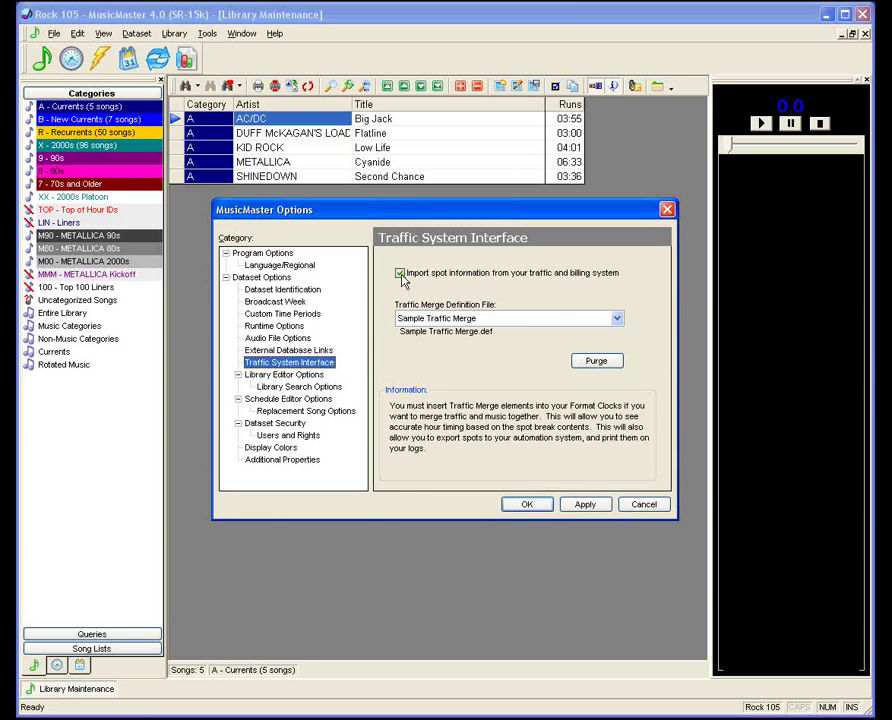
Open the Library Editor Options page in the MusicMaster Options category tree.
left_click(297, 376)
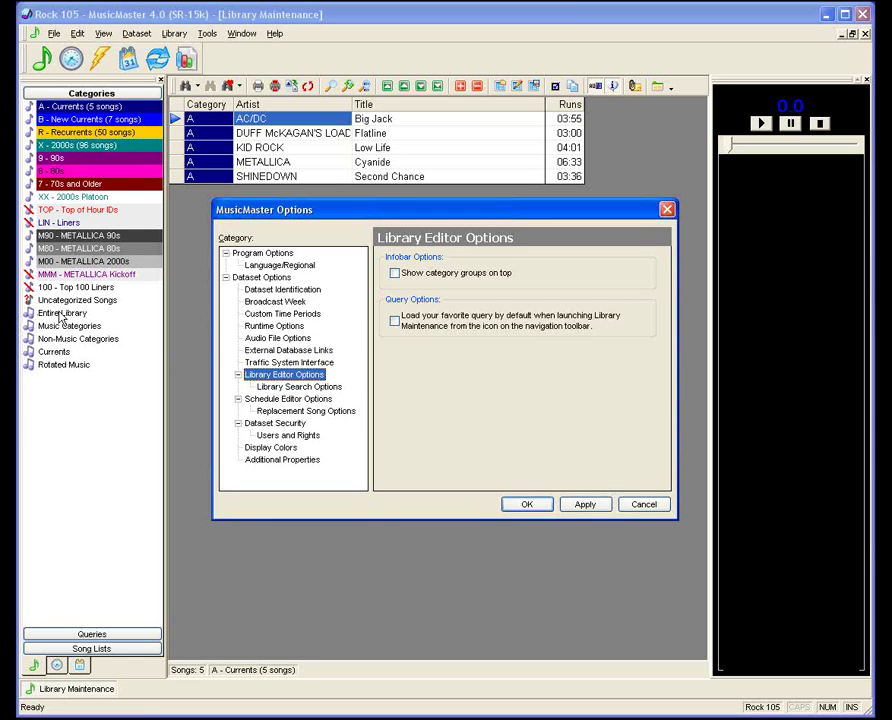
Turn 'Show category groups on top' on and back off, applying each time, then go to Library Search Options.
left_click(395, 273)
left_click(585, 505)
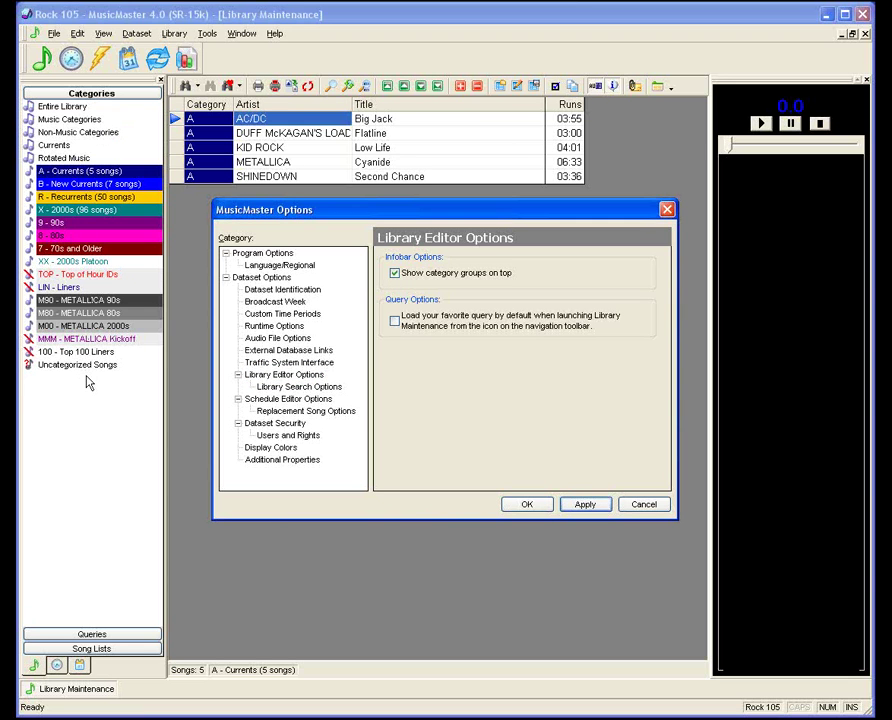
left_click(394, 273)
left_click(585, 505)
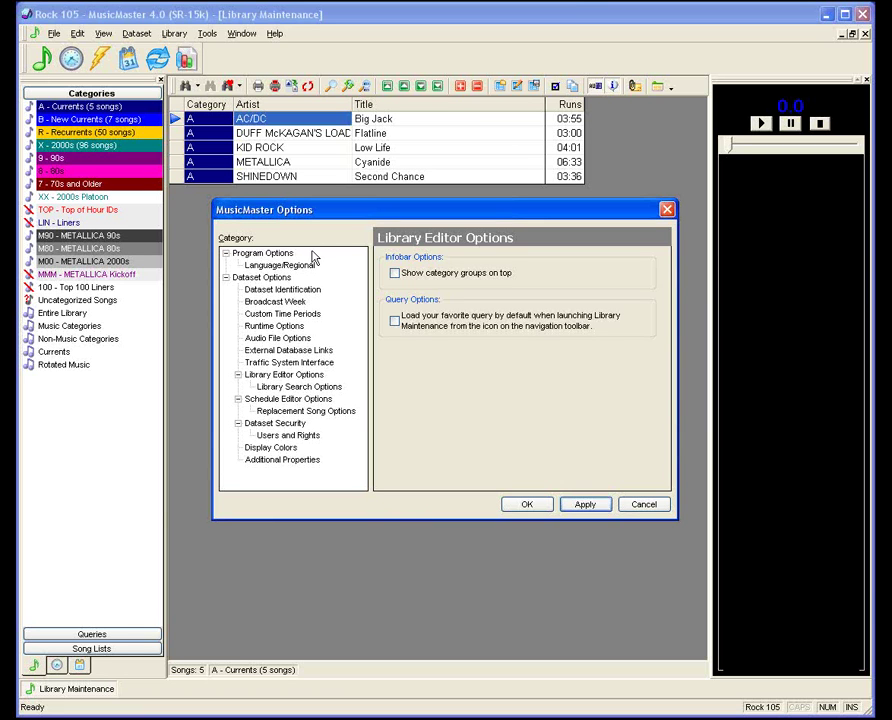
left_click(334, 387)
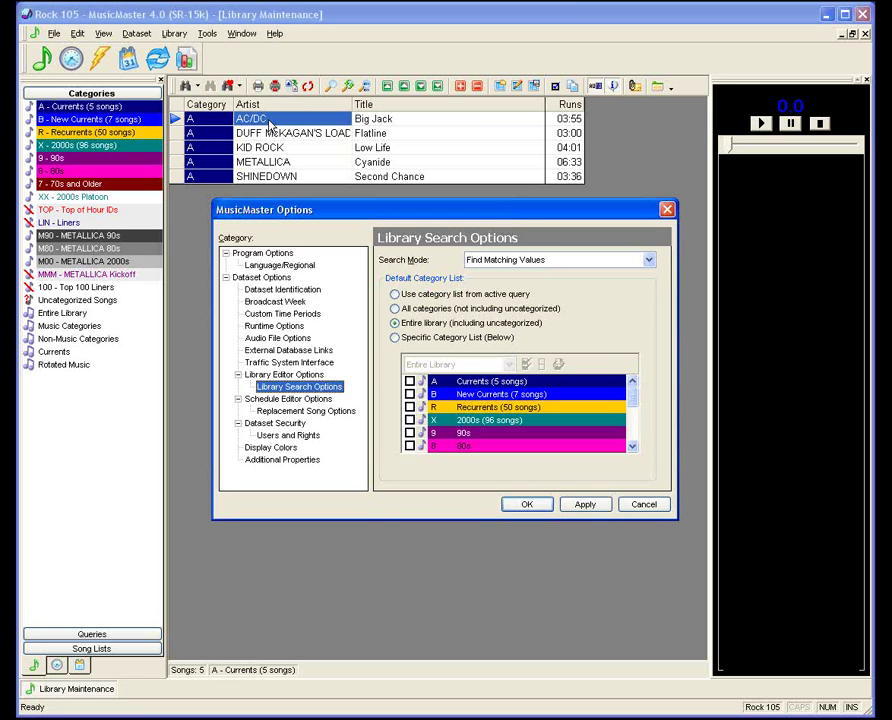
Try the Default Category List options, ticking categories A, B, R and X, then revert to Entire library.
left_click(395, 295)
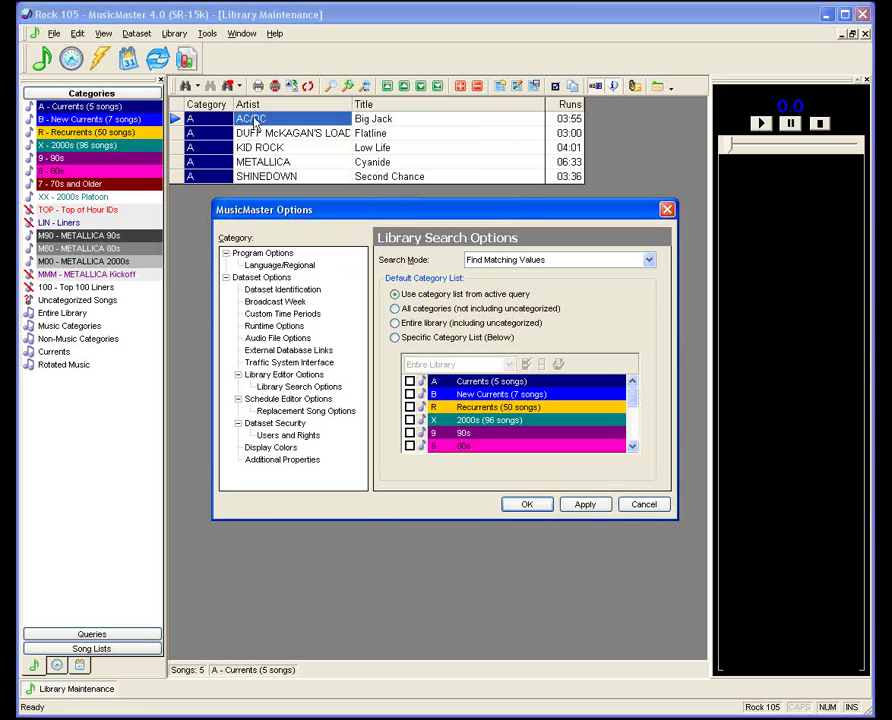
left_click(395, 337)
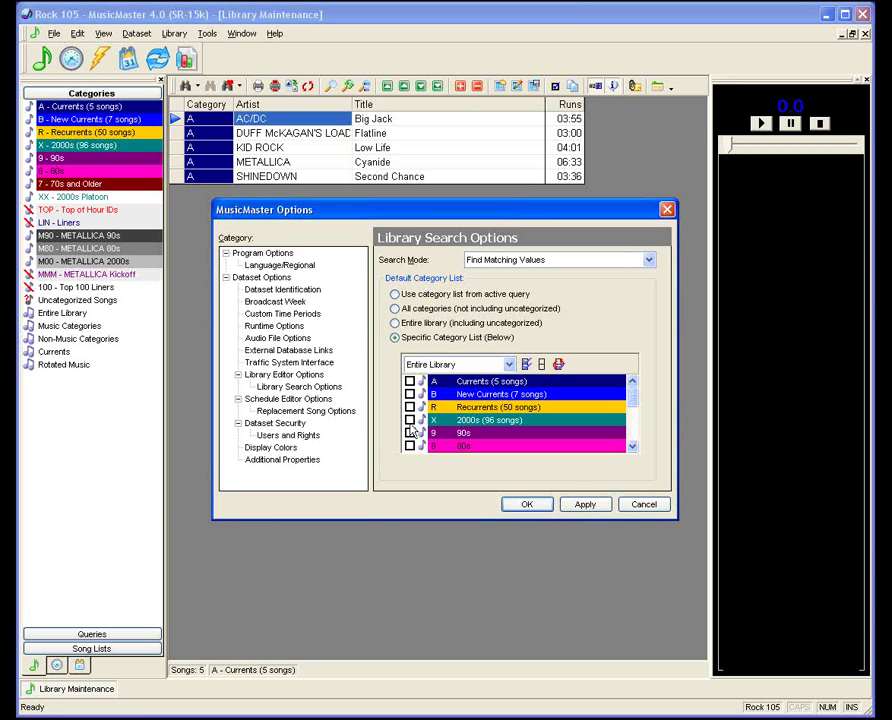
left_click(409, 381)
left_click(409, 394)
left_click(409, 407)
left_click(408, 421)
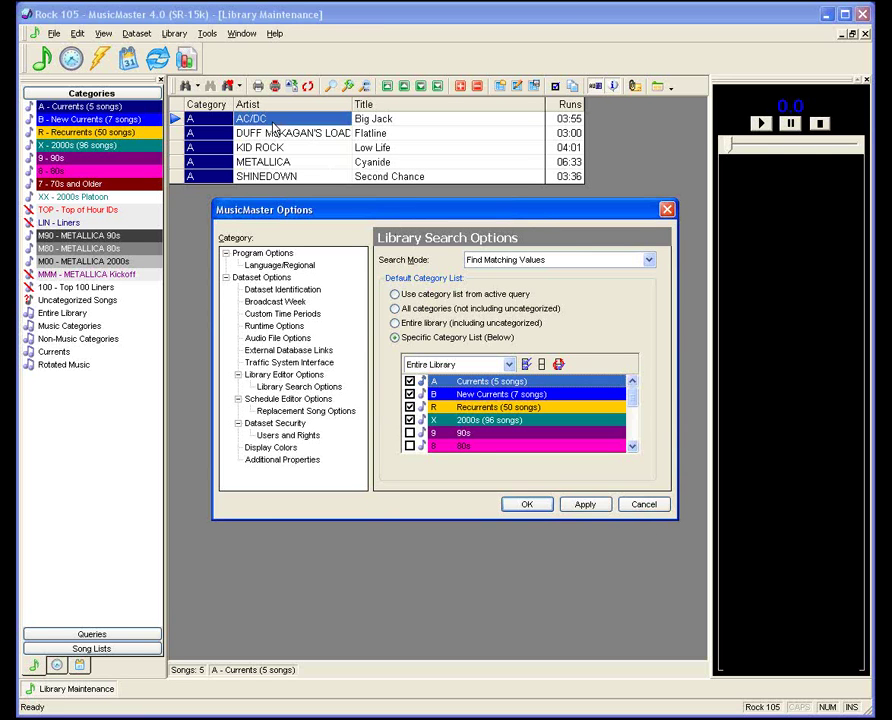
left_click(395, 324)
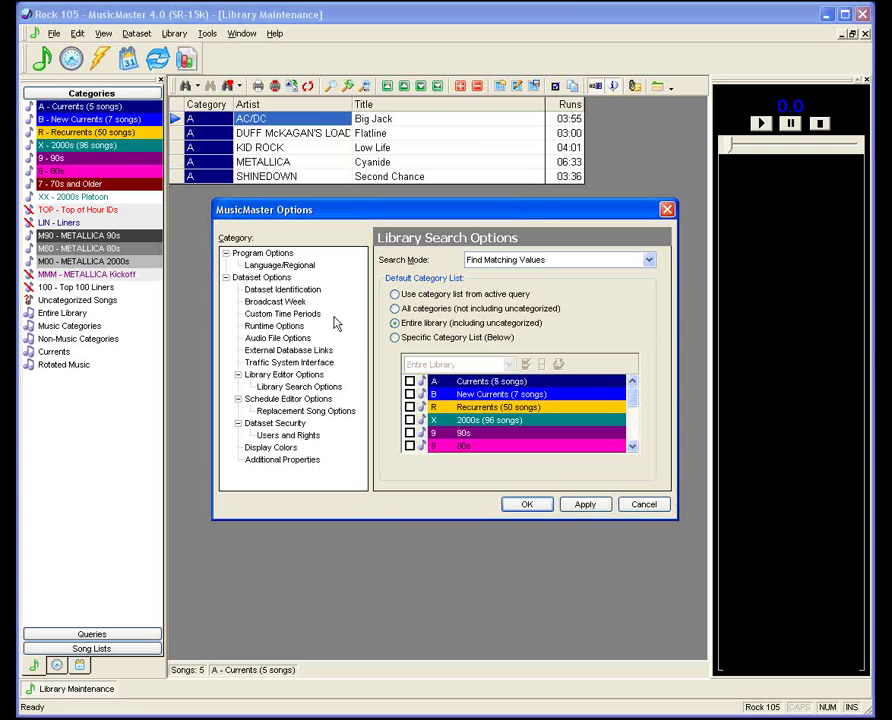
Pick Current Field Query as the search mode, then cancel the Options dialog, discarding changes.
left_click(634, 264)
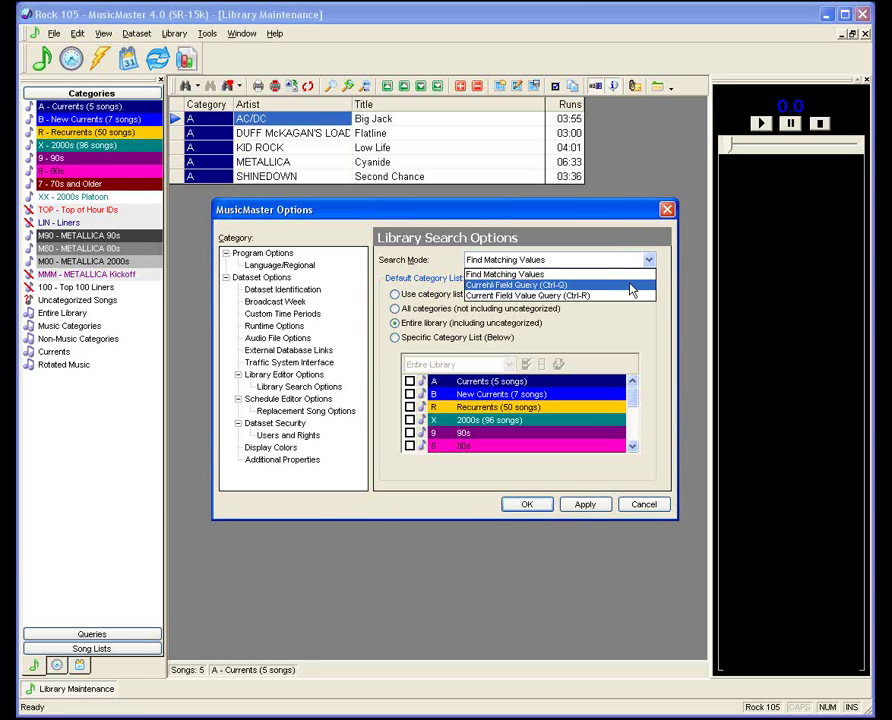
left_click(629, 286)
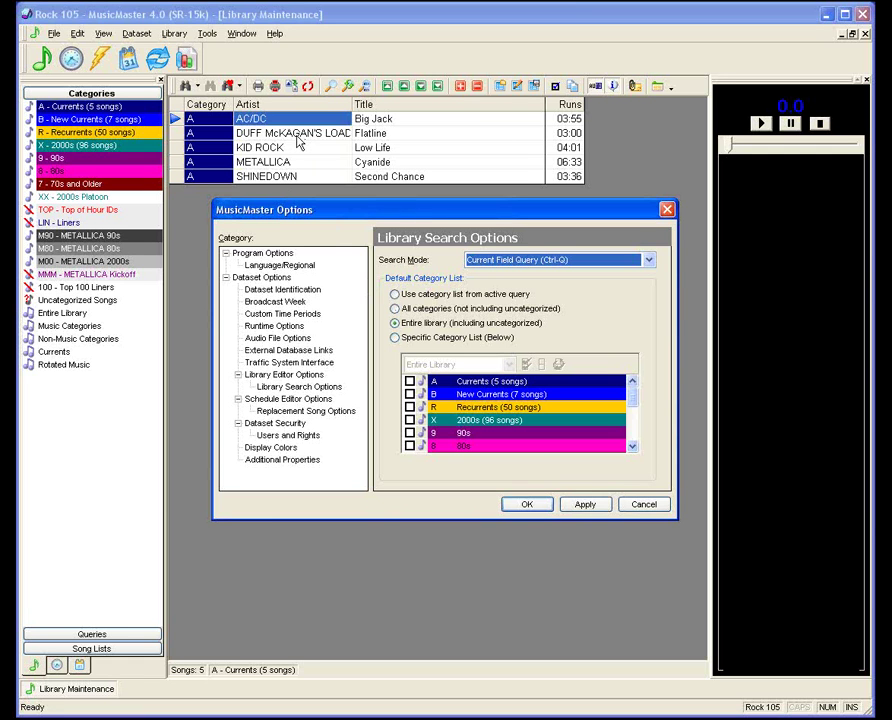
left_click(640, 505)
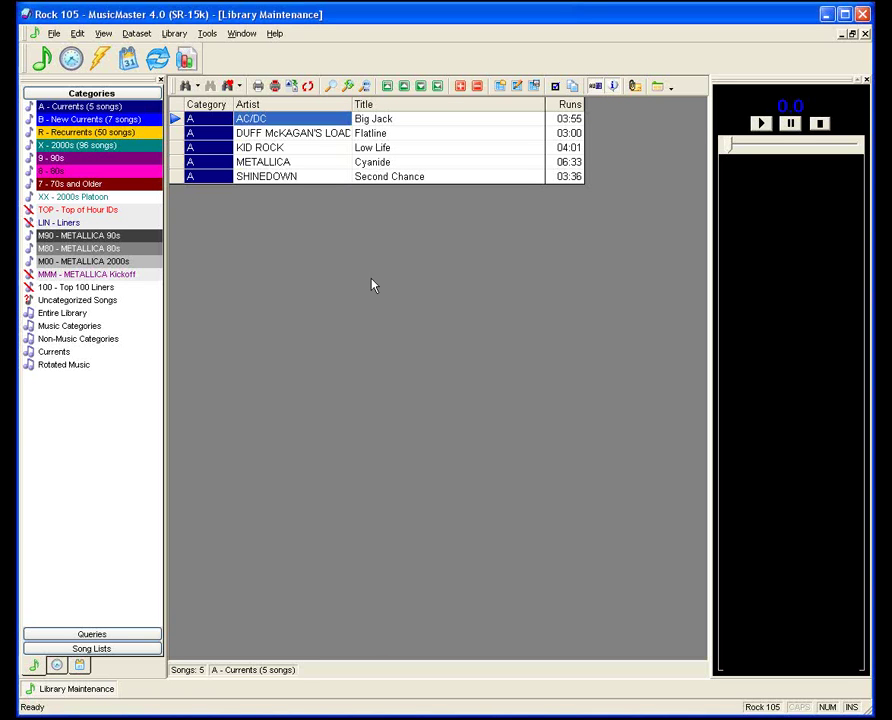
Dismiss a field query, then run a query on artist AC/DC listing its 13 songs.
key("ctrl+f")
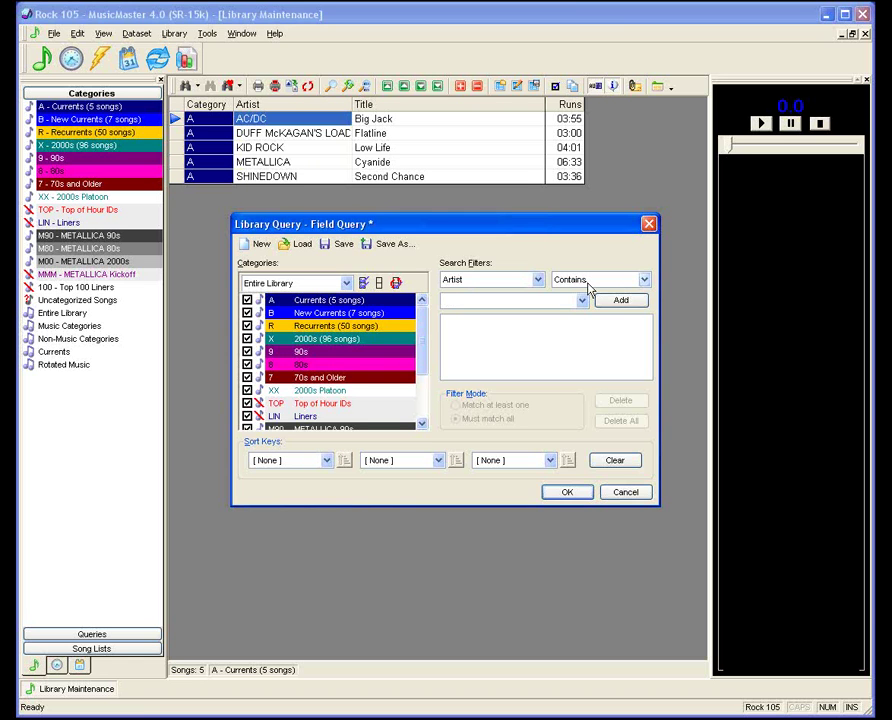
left_click(625, 494)
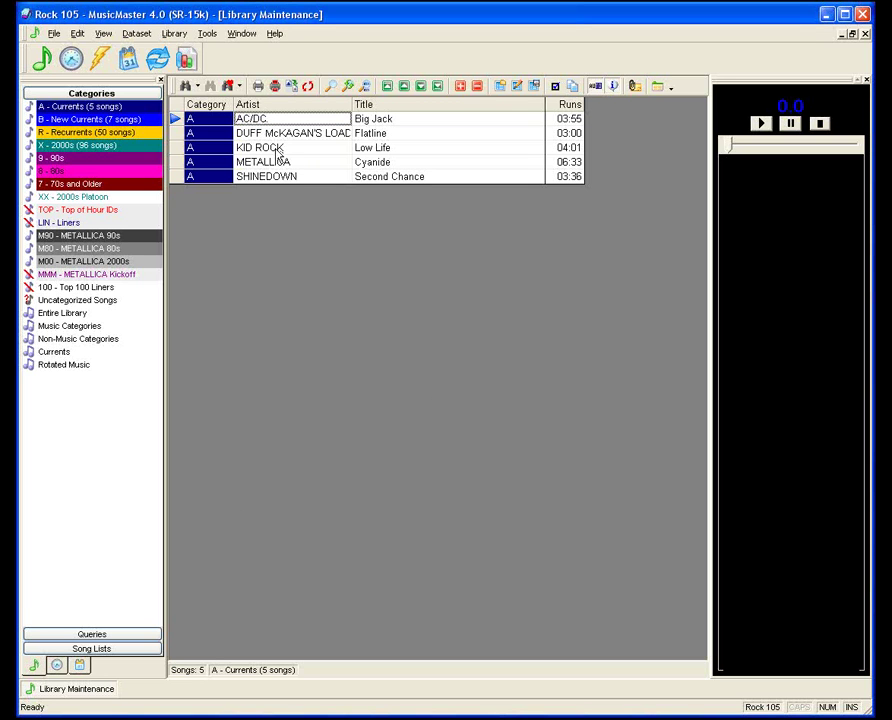
key("ctrl+q")
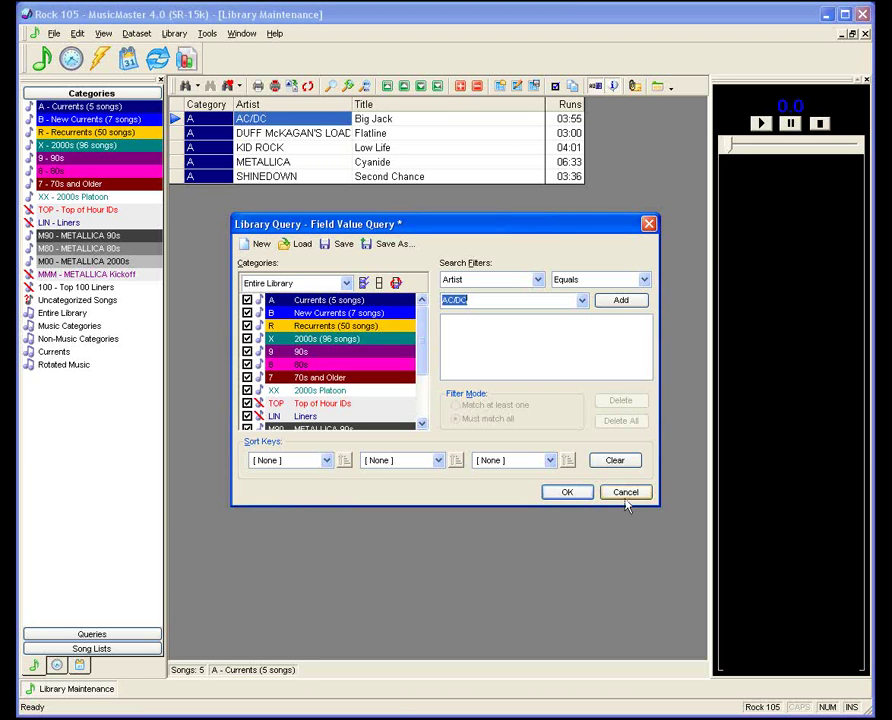
left_click(566, 492)
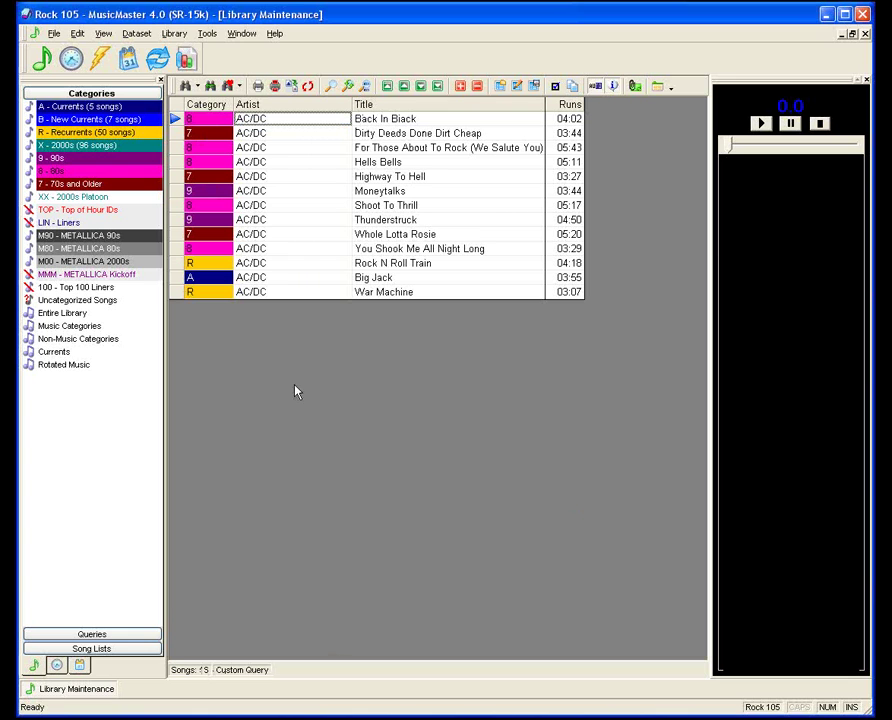
Reopen Tools > Options, glance at the Library Search modes, and go to Replacement Song Options.
left_click(206, 33)
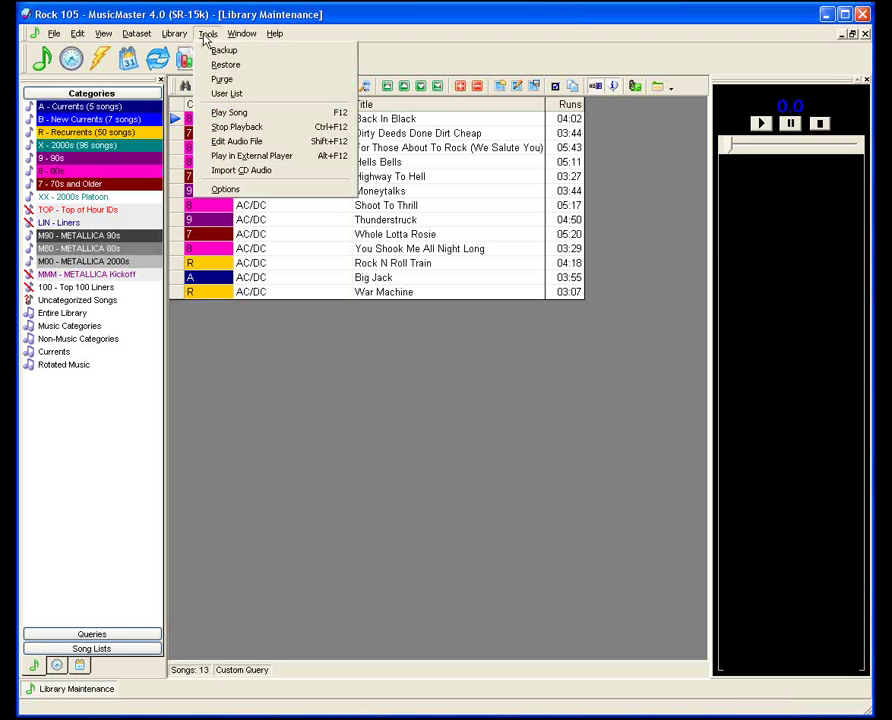
left_click(226, 190)
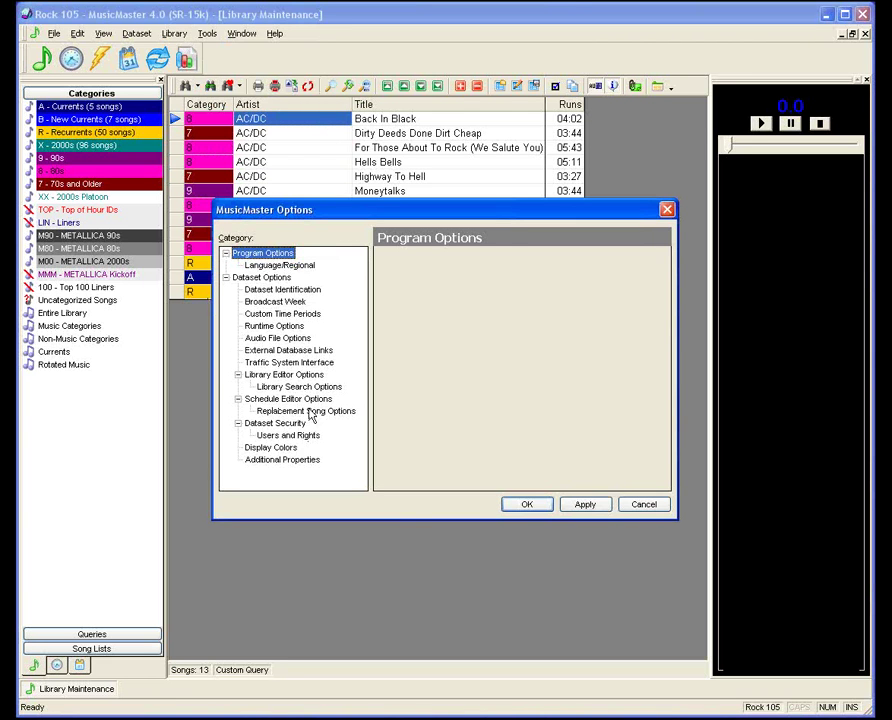
left_click(305, 387)
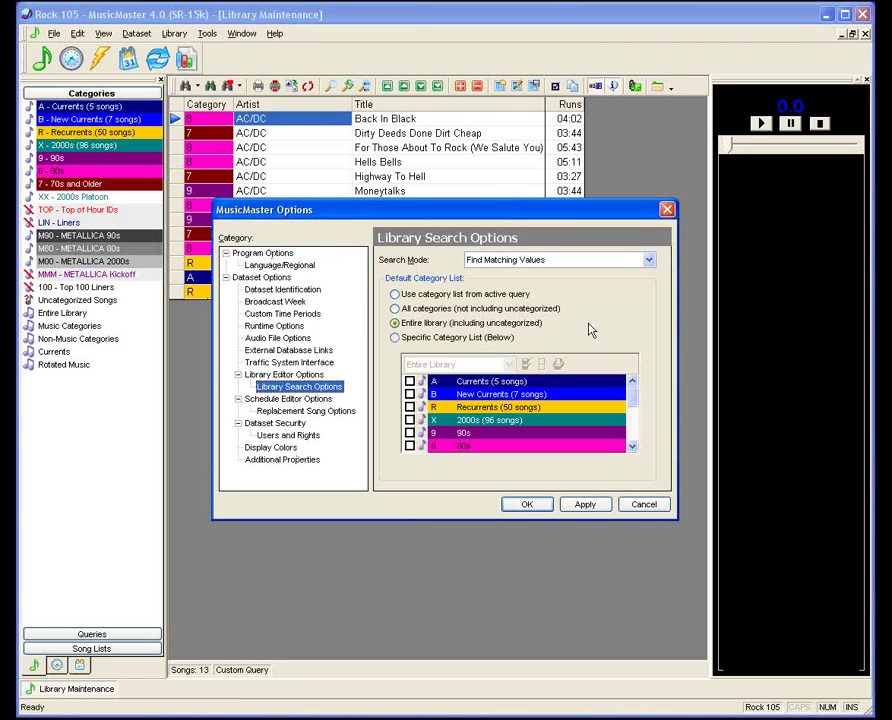
left_click(618, 264)
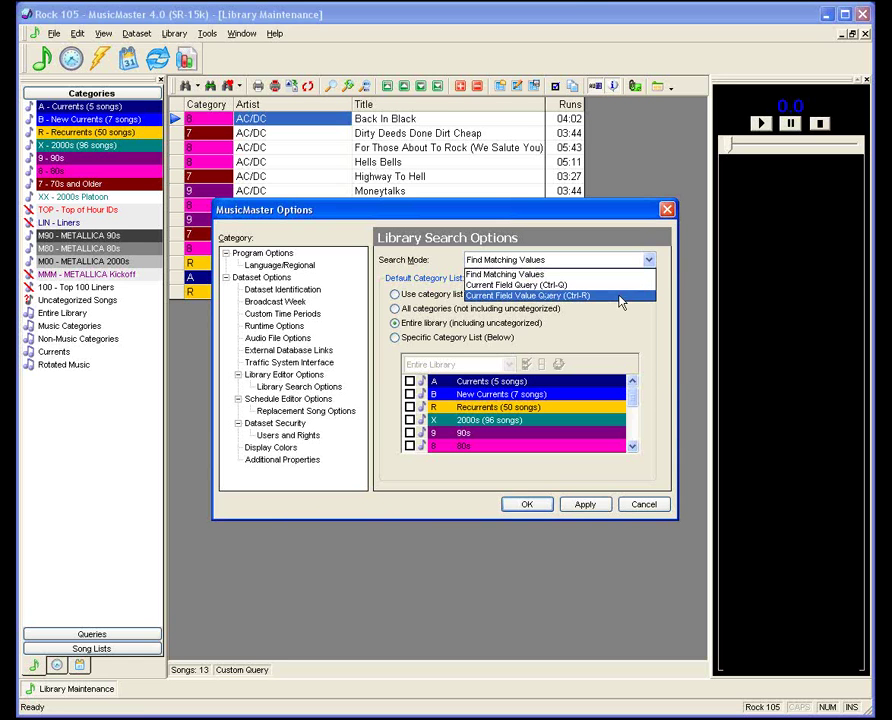
left_click(331, 414)
left_click(331, 414)
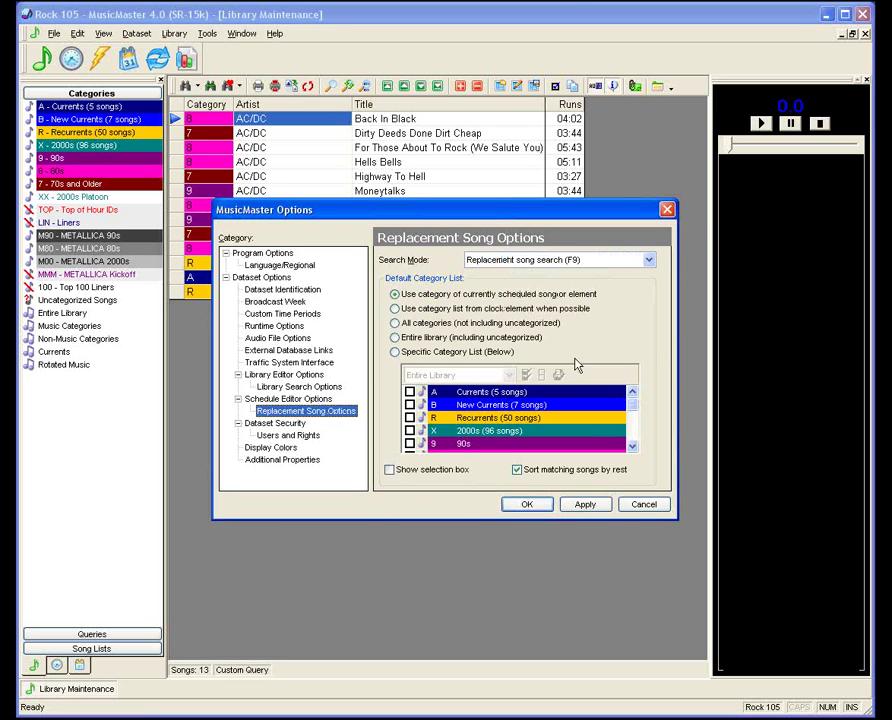
Set the replacement song Search Mode to Find Matching Value.
left_click(648, 261)
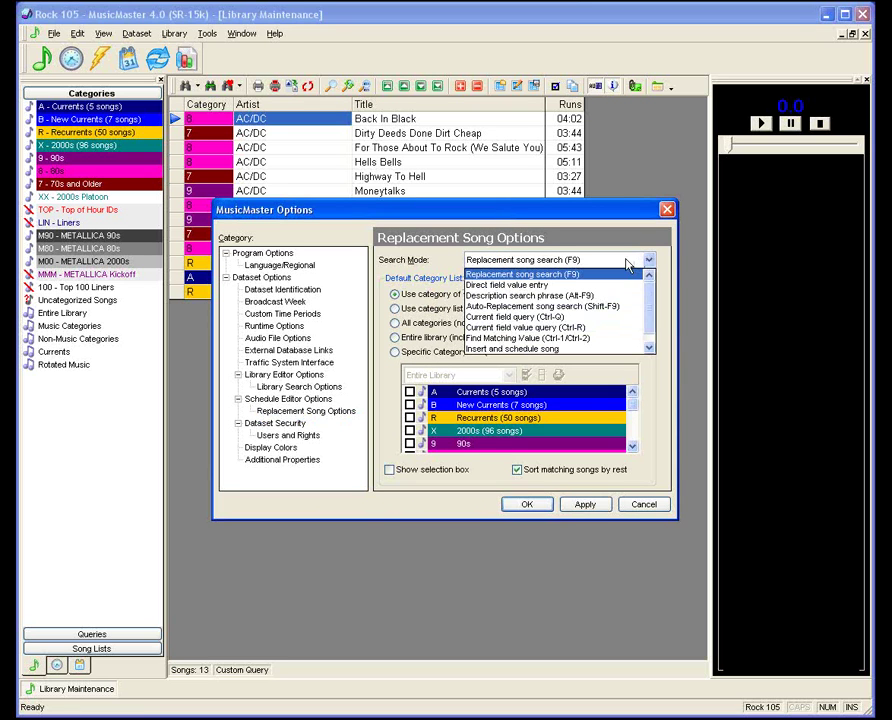
left_click(628, 263)
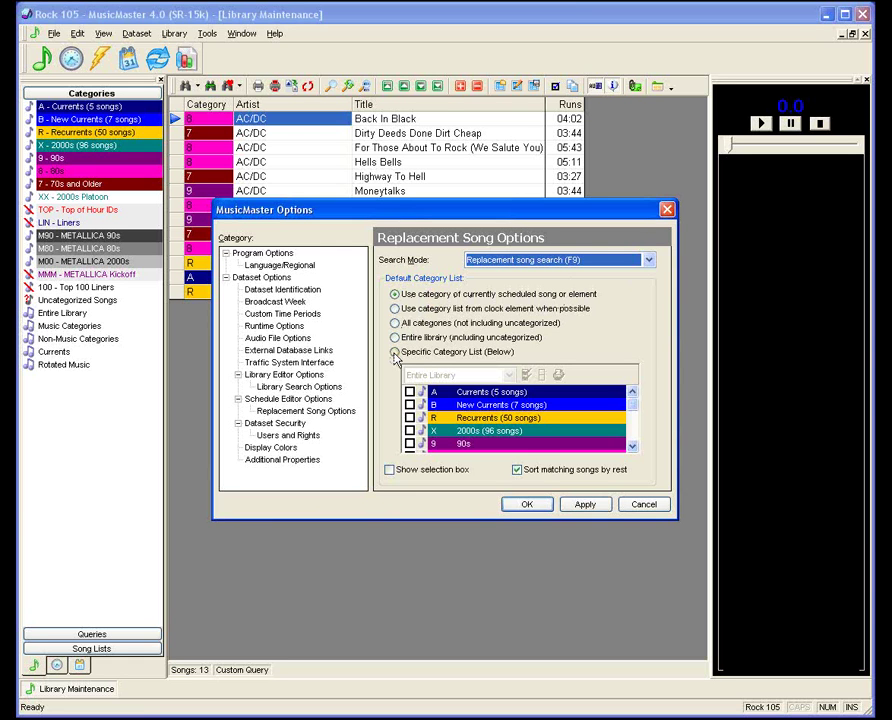
left_click(636, 261)
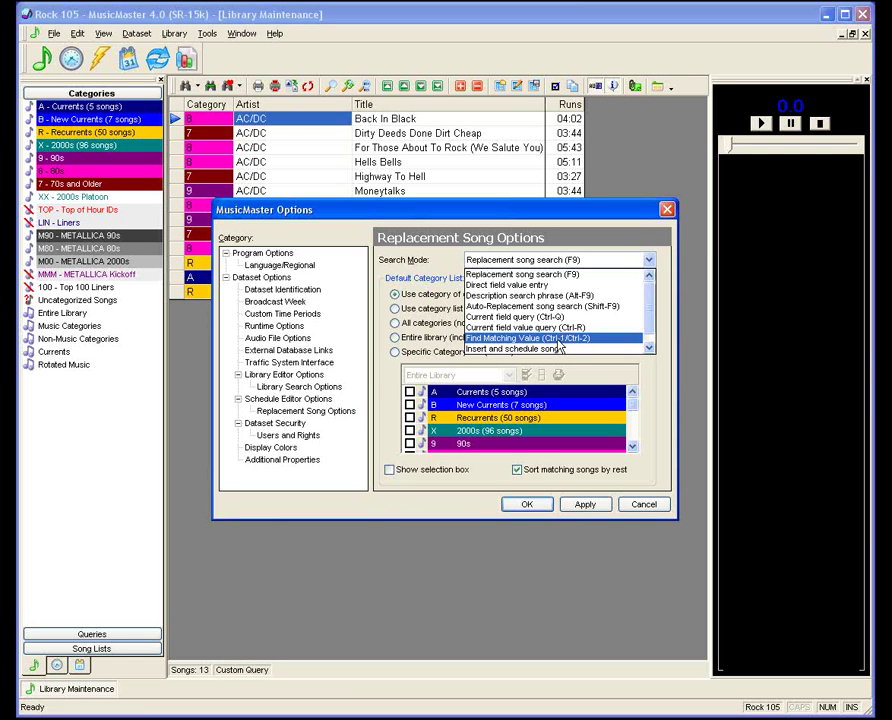
left_click(557, 340)
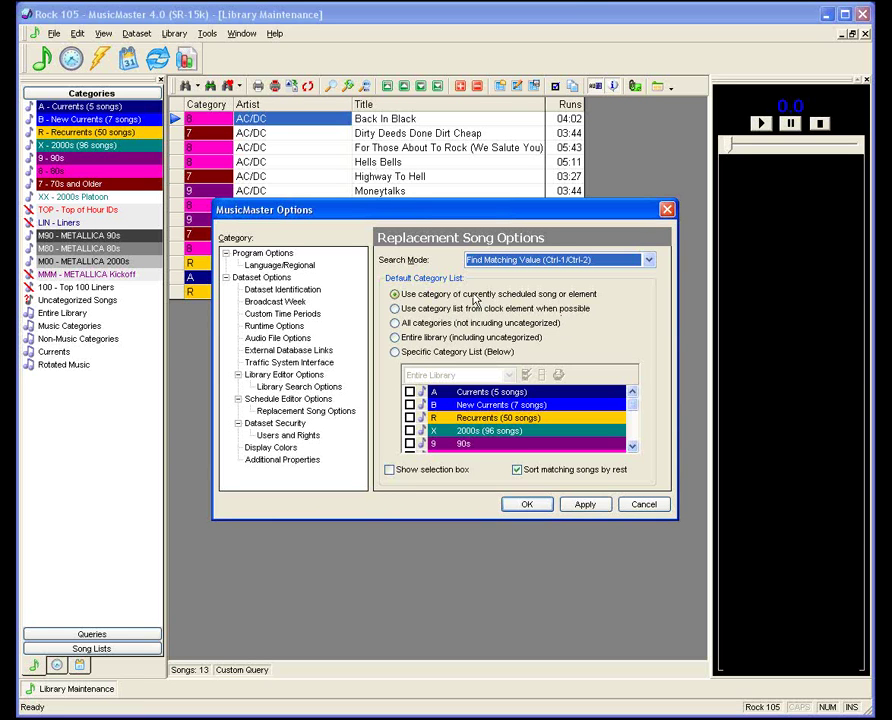
Set the default replacement list to 'All categories (not including uncategorized)', apply, and go to Schedule Editor Options.
left_click(396, 339)
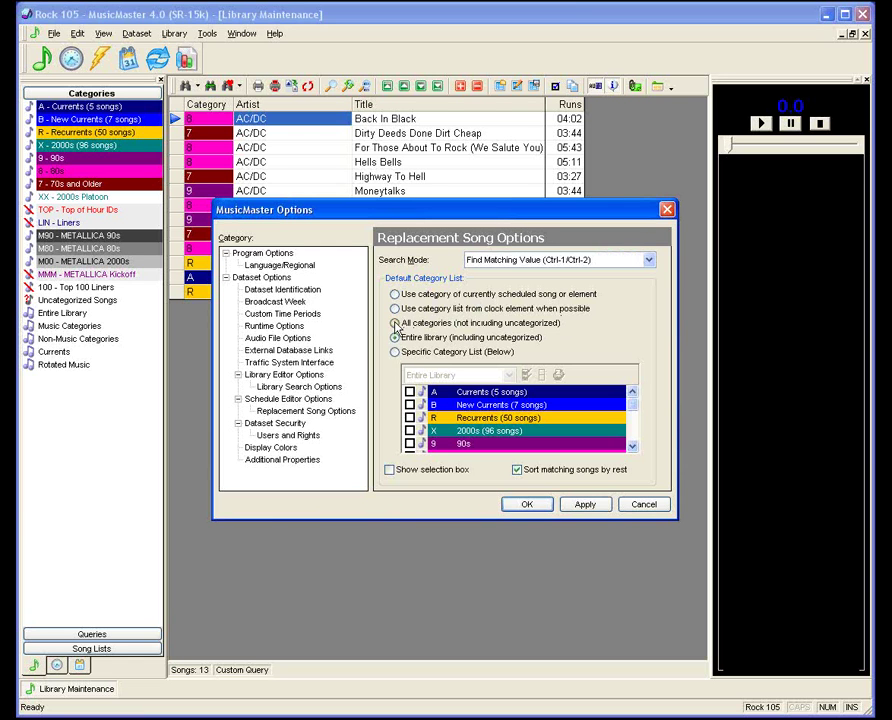
left_click(396, 323)
left_click(396, 353)
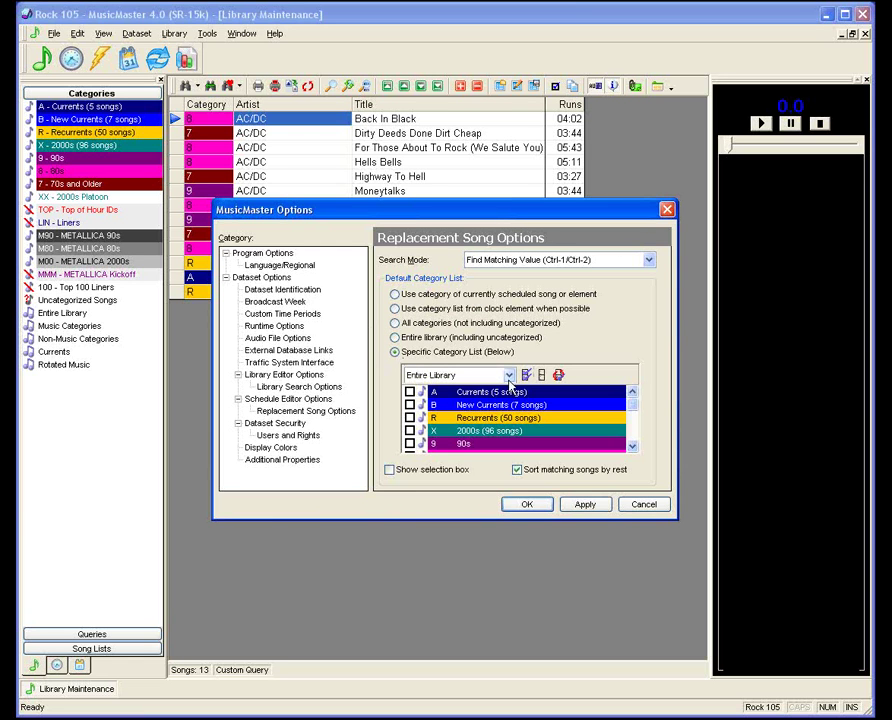
left_click(509, 375)
left_click(501, 400)
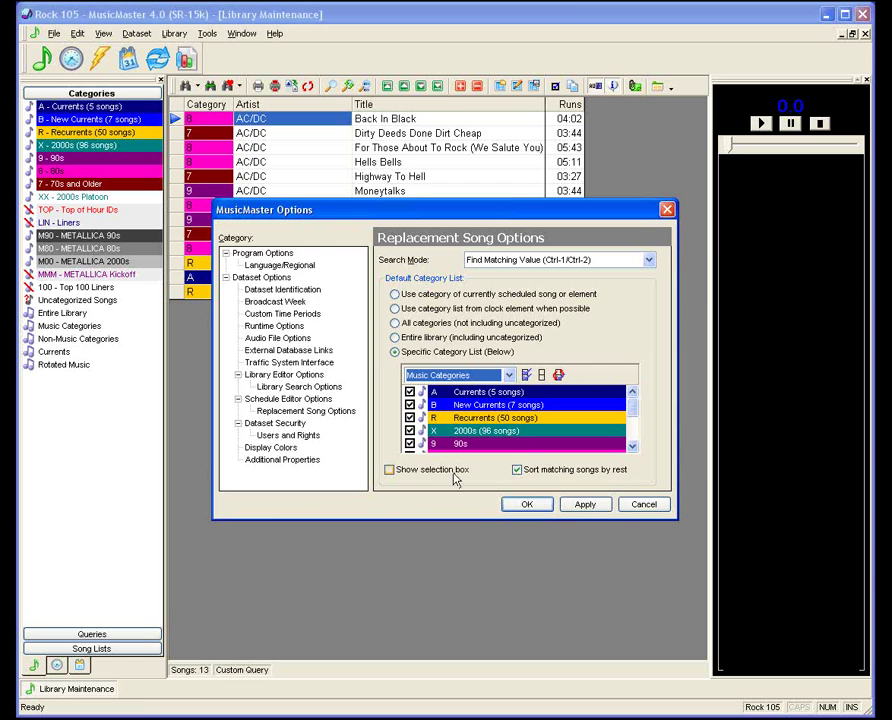
left_click(405, 323)
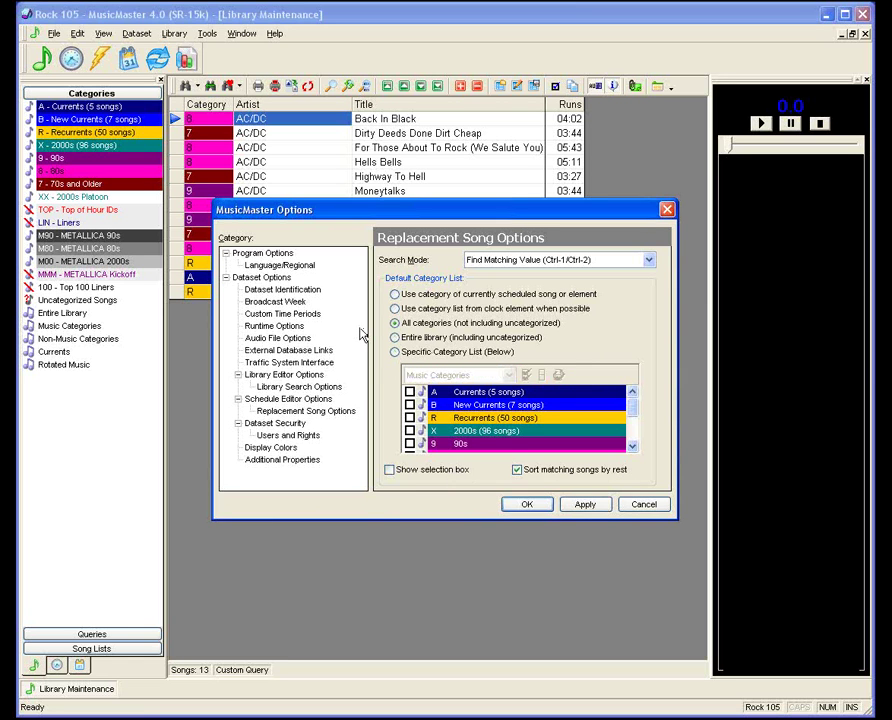
left_click(586, 504)
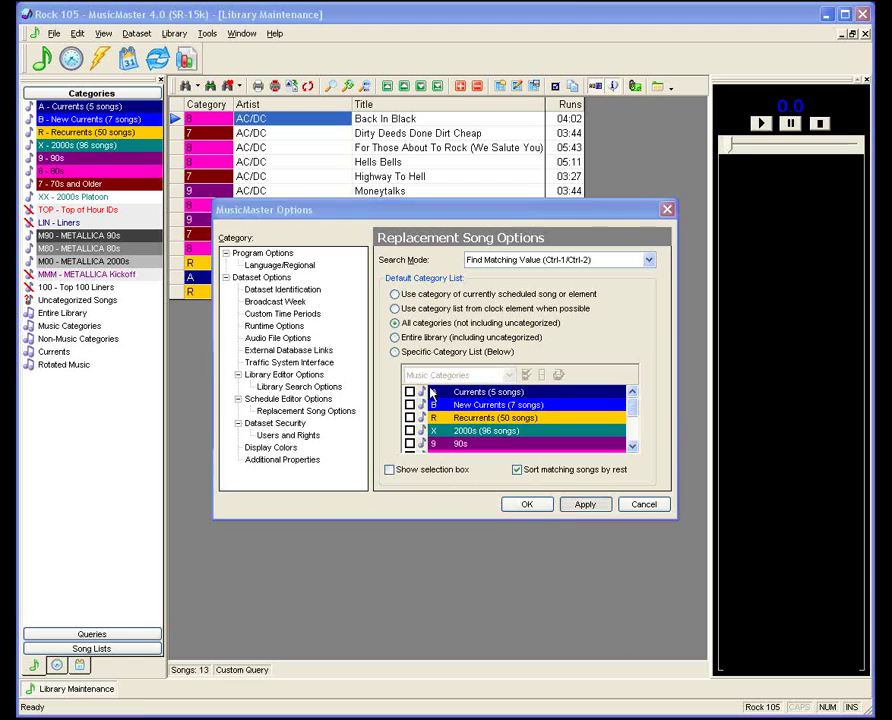
left_click(300, 399)
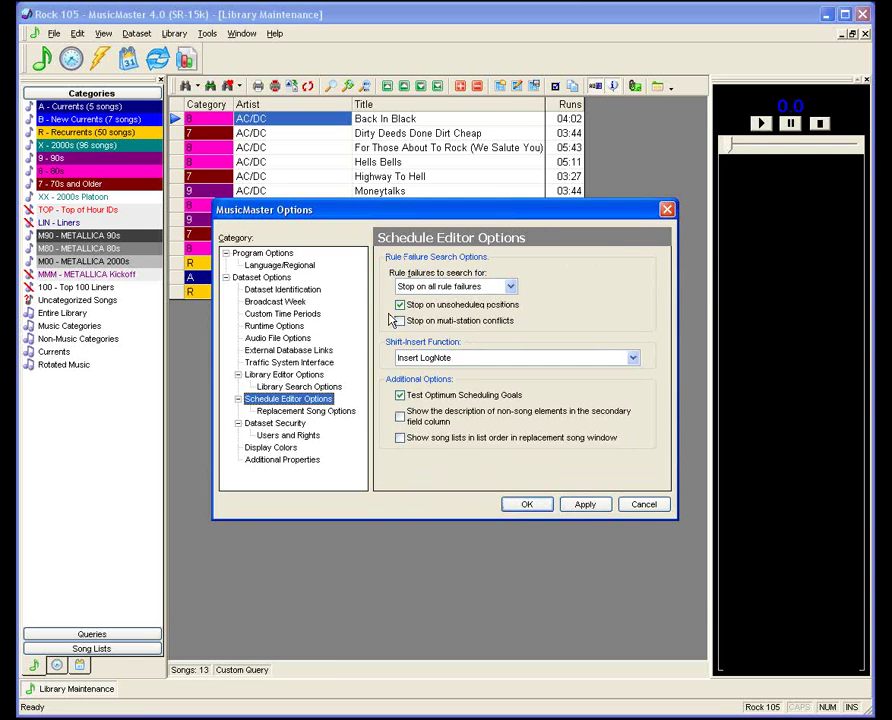
Cancel the options, open the April 1, 2009 schedule from the calendar, and reopen Tools > Options.
left_click(646, 505)
left_click(128, 60)
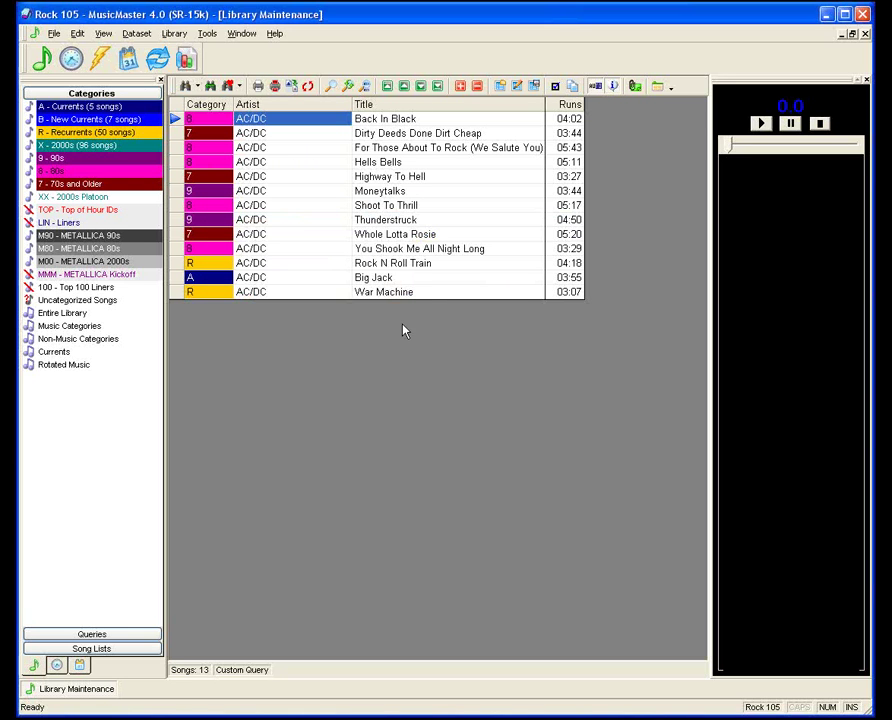
left_click(390, 302)
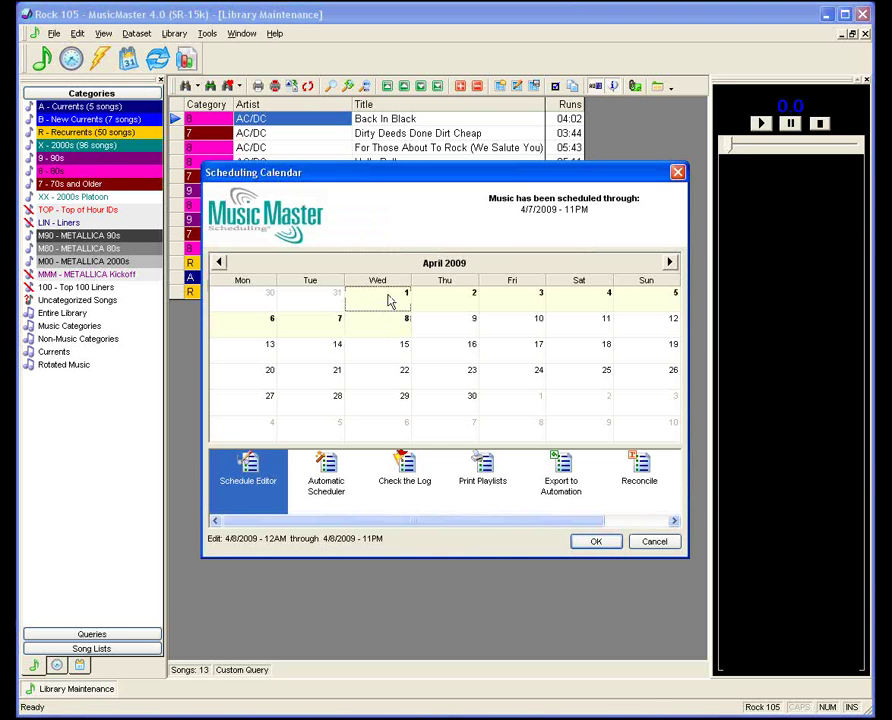
left_click(390, 302)
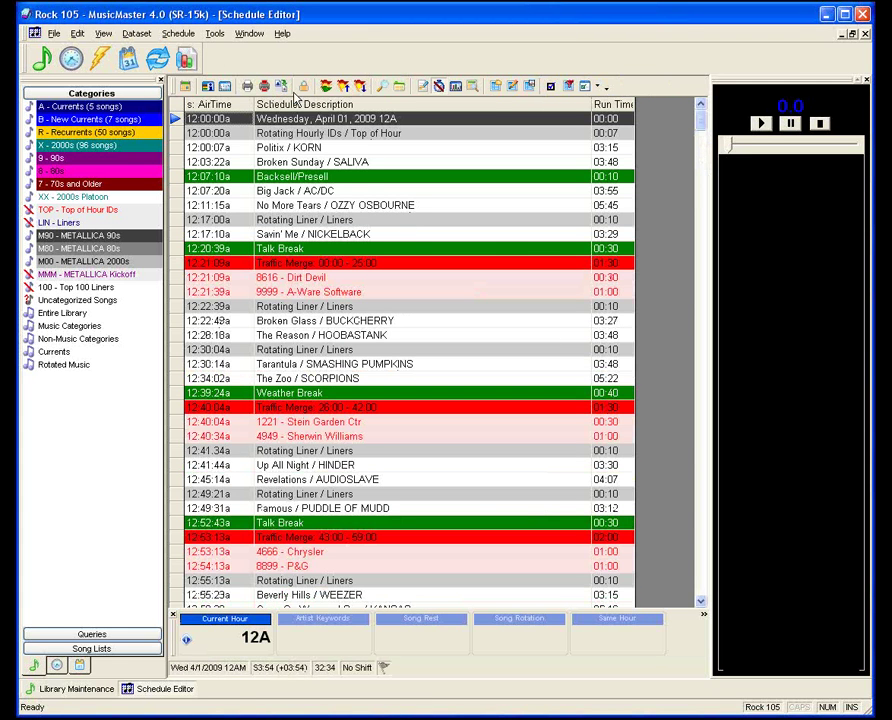
left_click(214, 33)
left_click(232, 192)
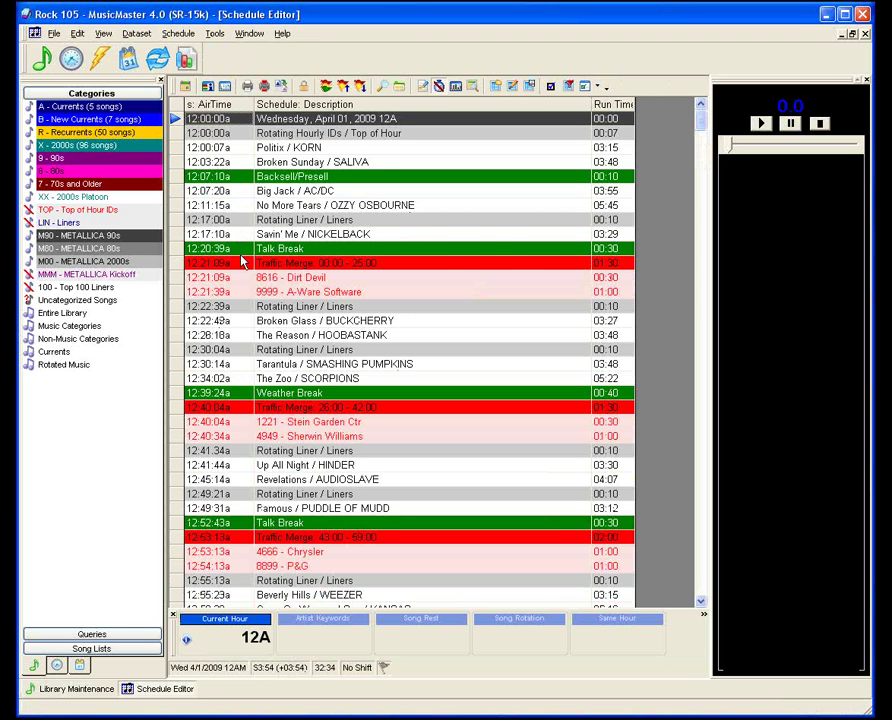
Go to Schedule Editor Options and browse the rule-failures dropdown, keeping Stop on all rule failures.
left_click(283, 375)
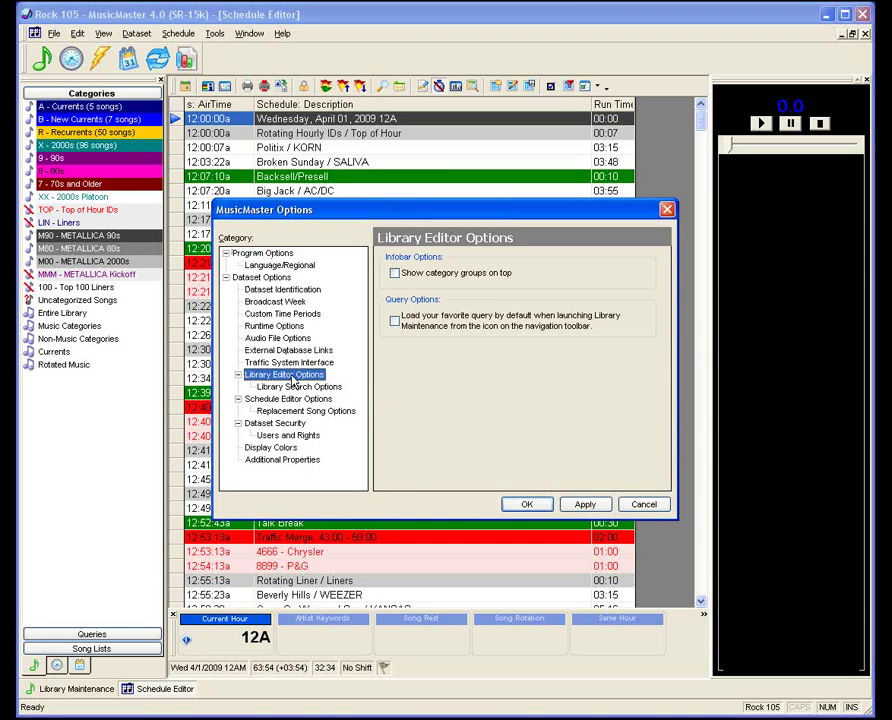
left_click(300, 399)
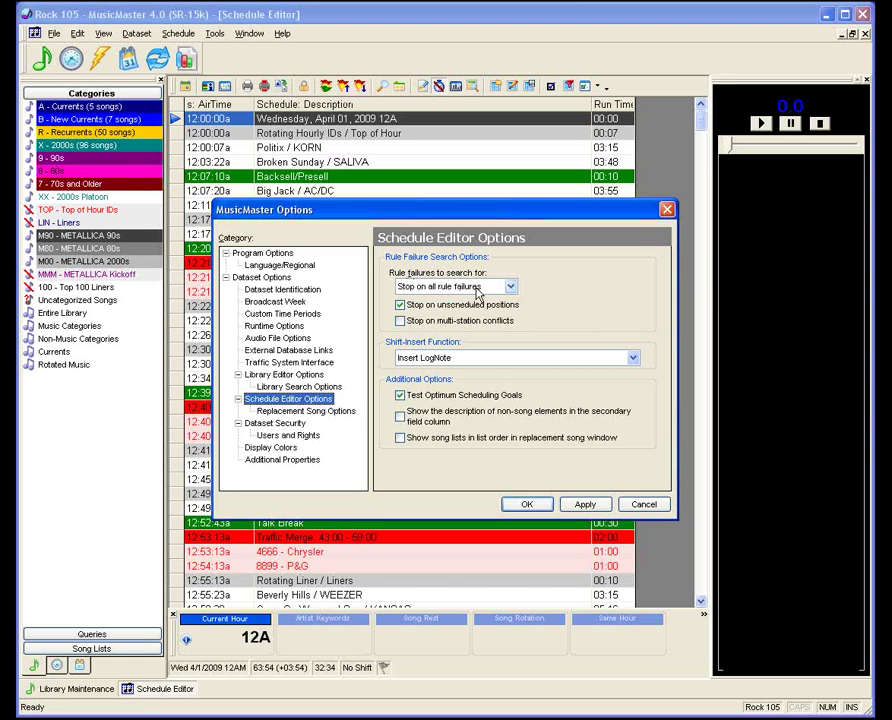
left_click(510, 287)
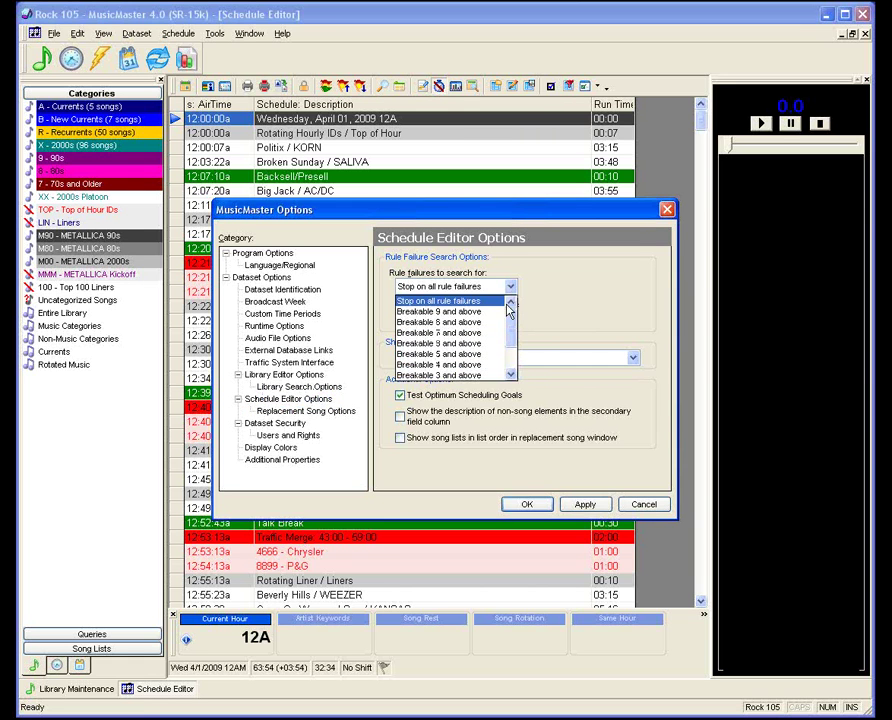
left_click_drag(509, 311, 511, 353)
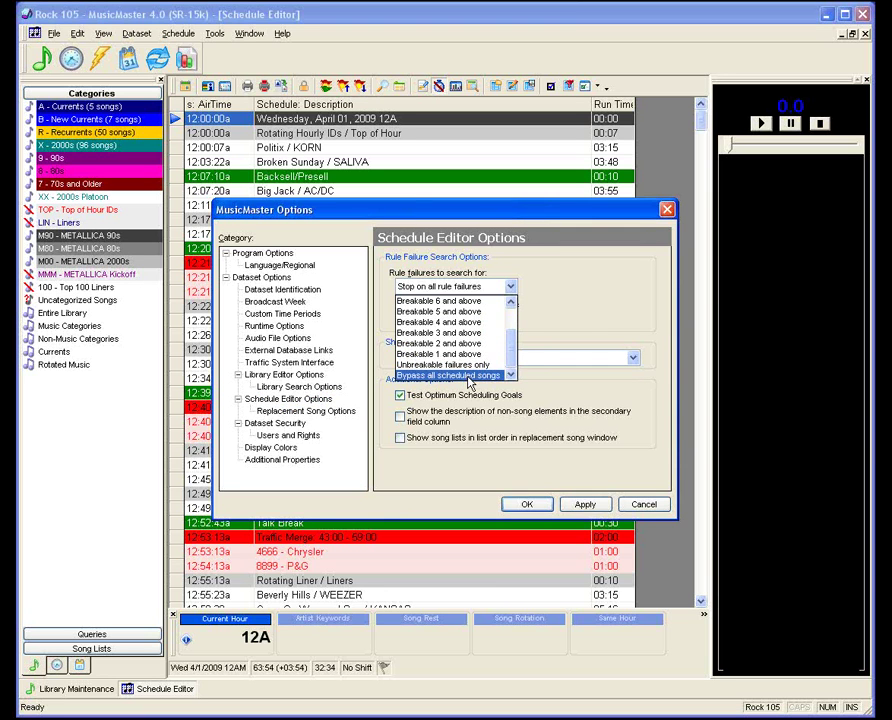
left_click(548, 313)
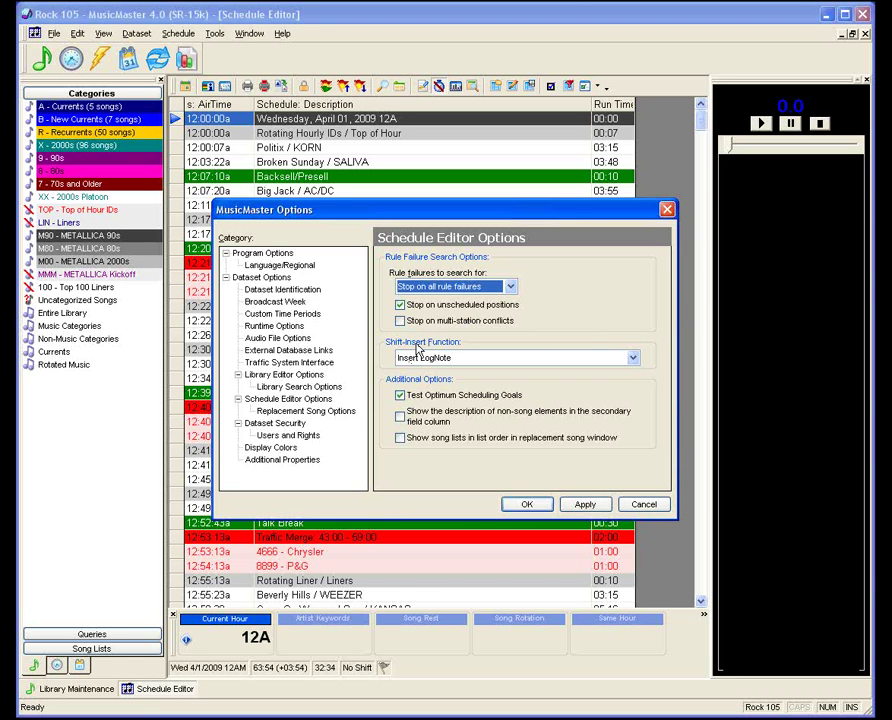
Keep Shift-Insert as Insert LogNote and uncheck Test Optimum Scheduling Goals.
left_click(493, 358)
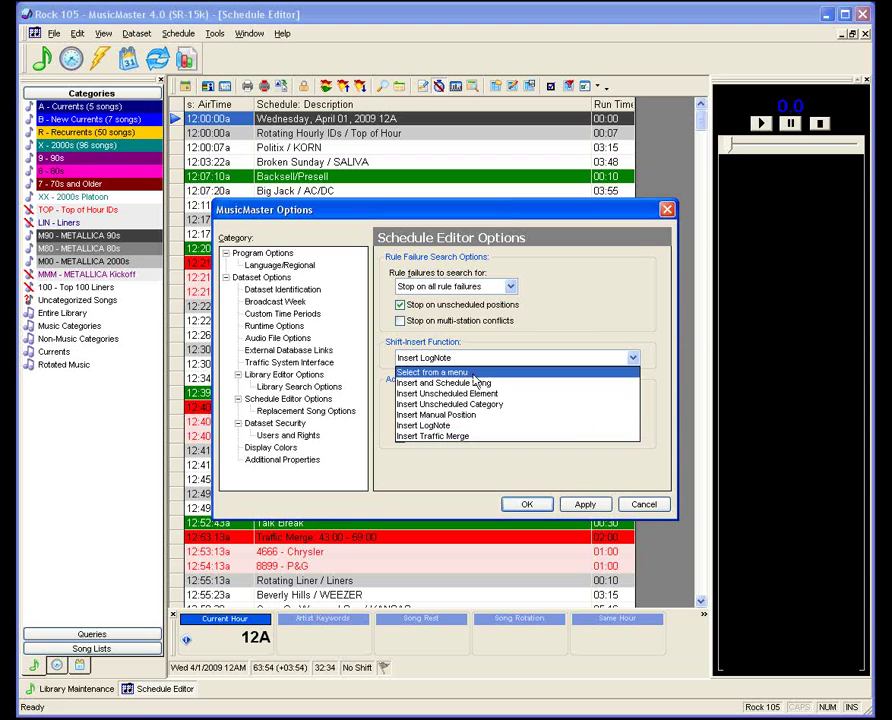
left_click(462, 426)
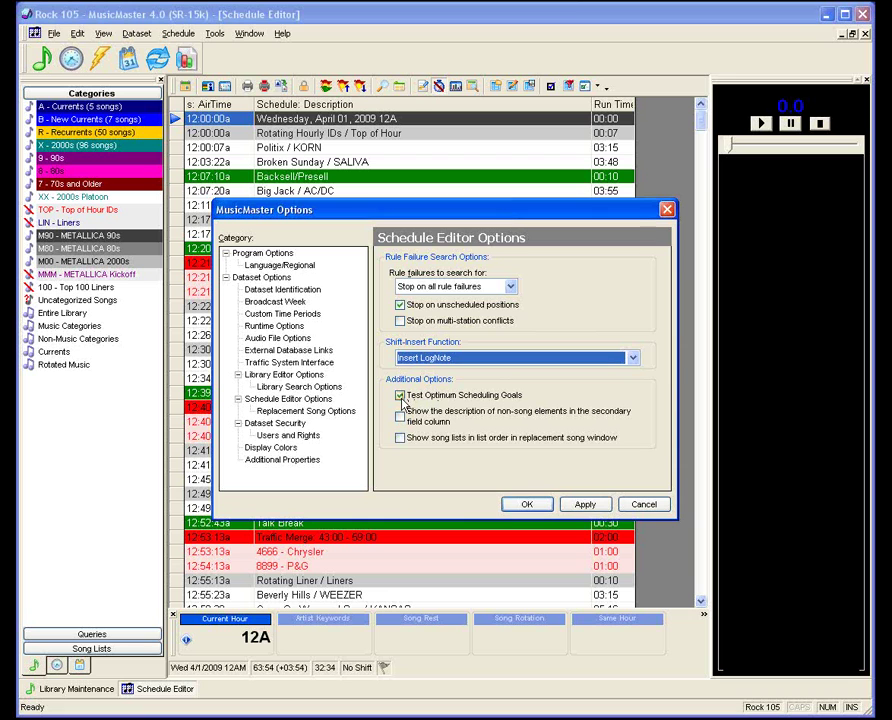
left_click(401, 396)
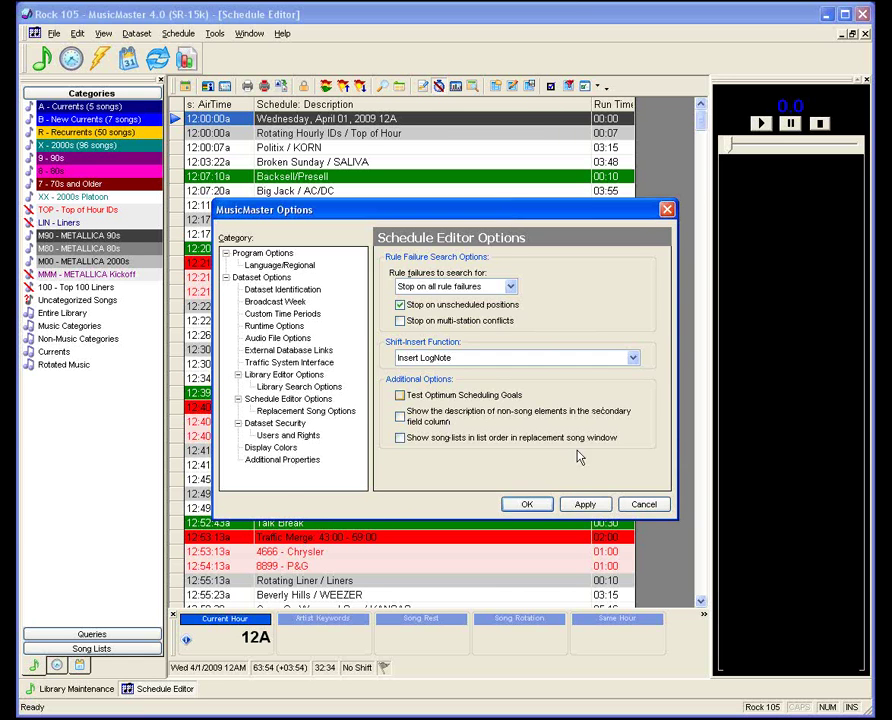
Discard the option changes, load the 'basic' grid layout, and select the Backsell/Presell break row.
left_click(644, 505)
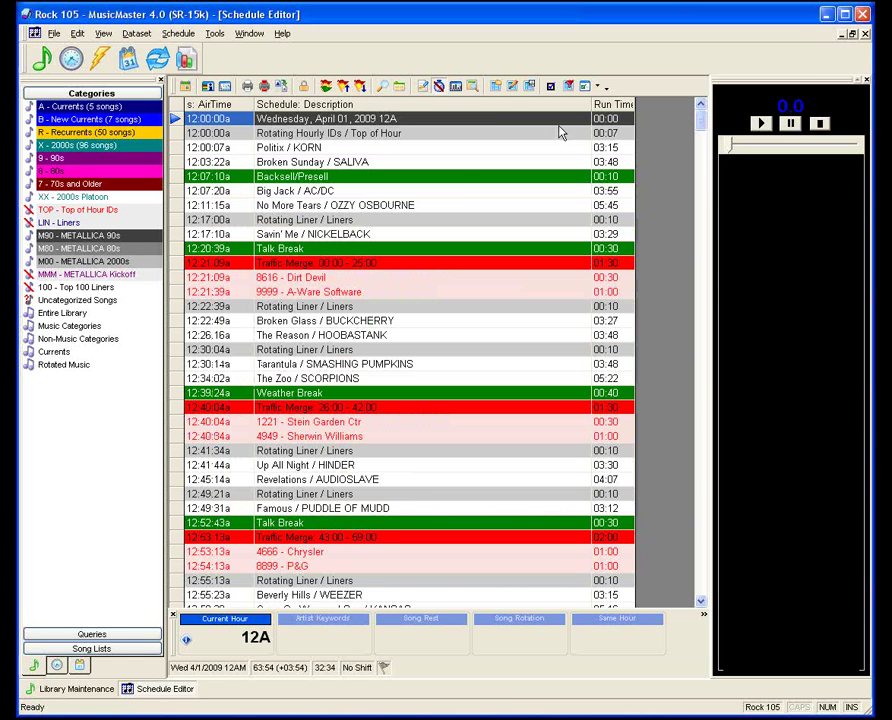
left_click(502, 90)
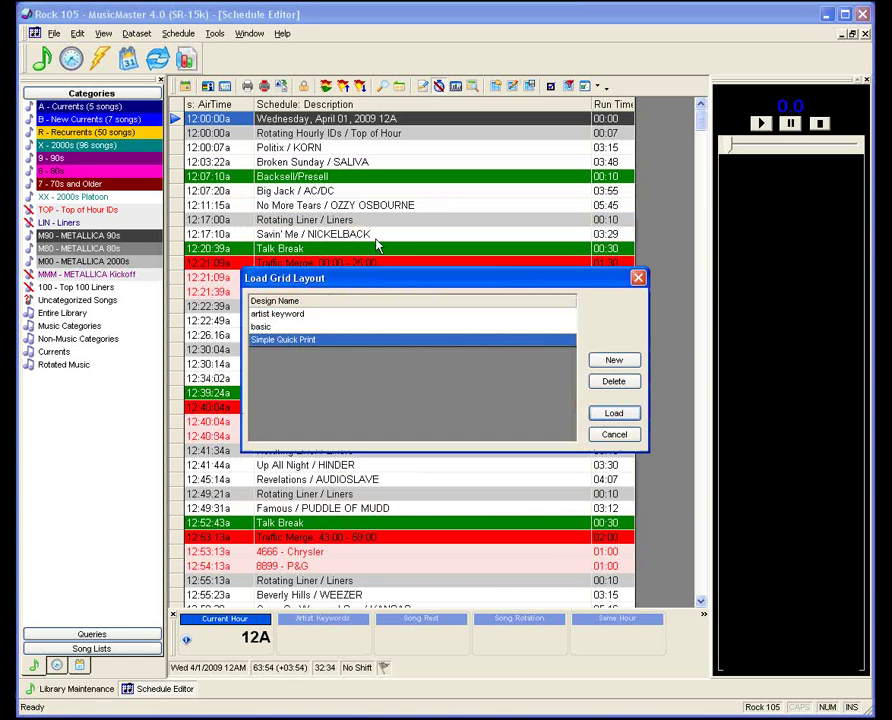
left_click(305, 335)
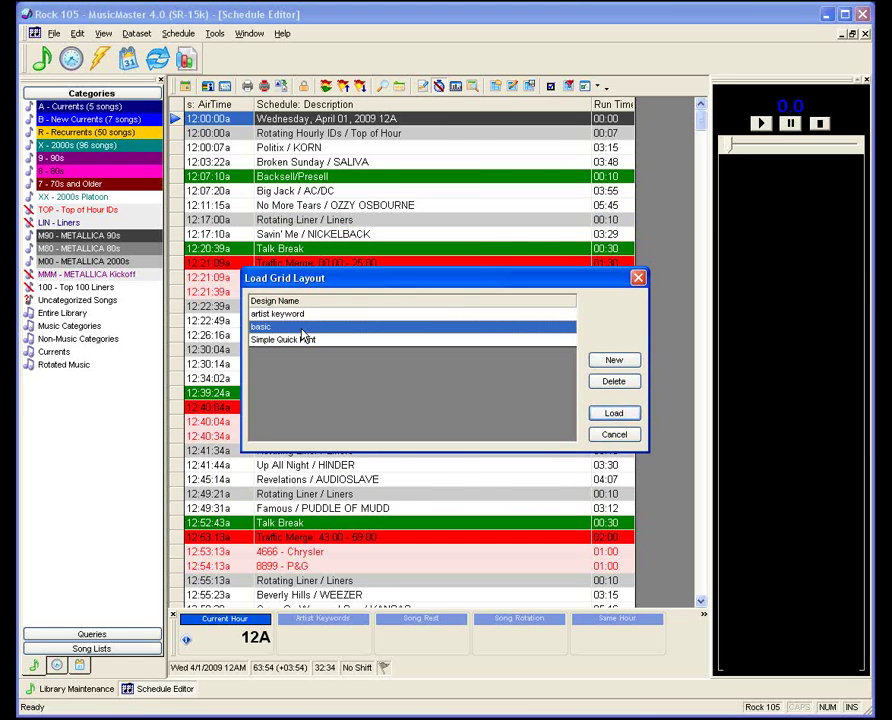
double_click(302, 330)
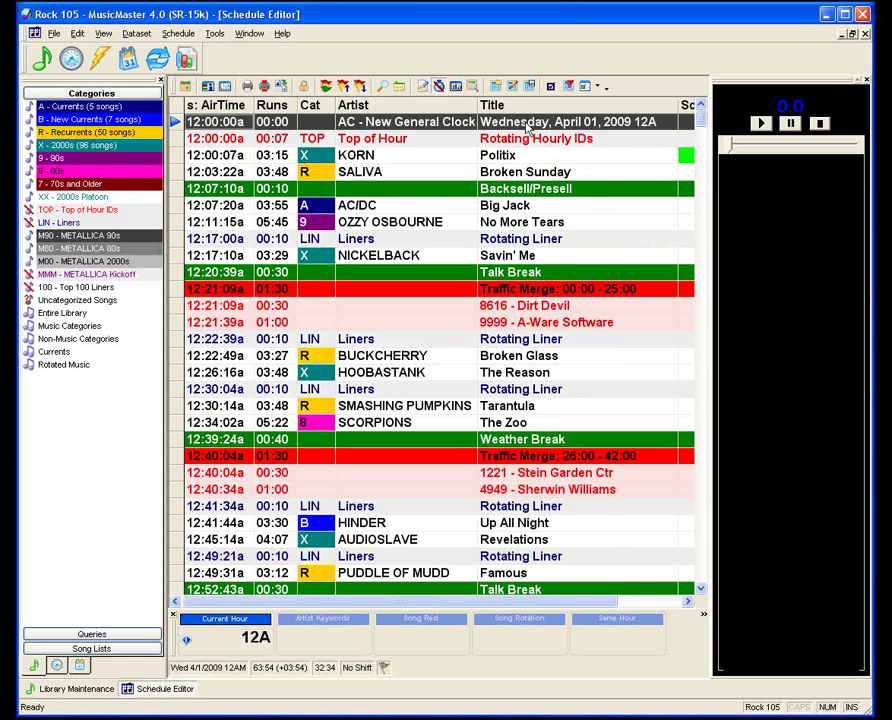
left_click(509, 193)
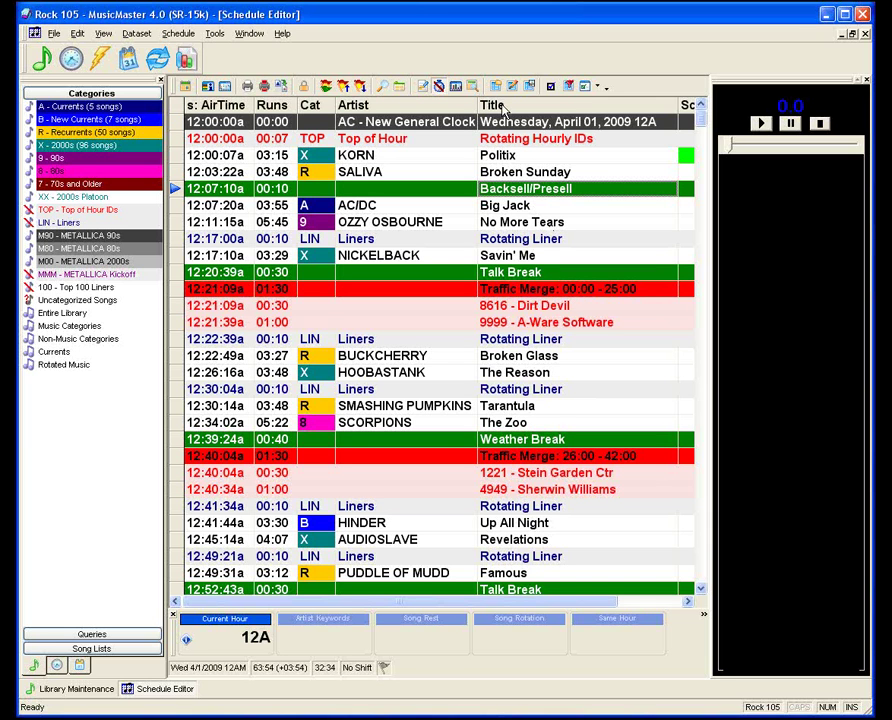
Enable showing non-song element descriptions in the secondary field column, then reopen the April 1 log.
left_click(215, 33)
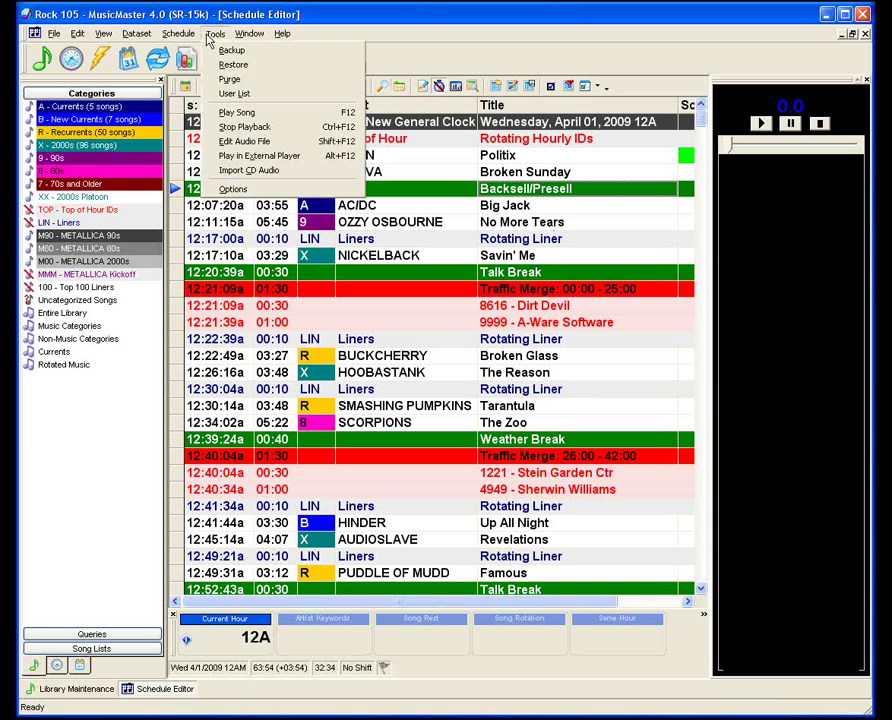
left_click(246, 190)
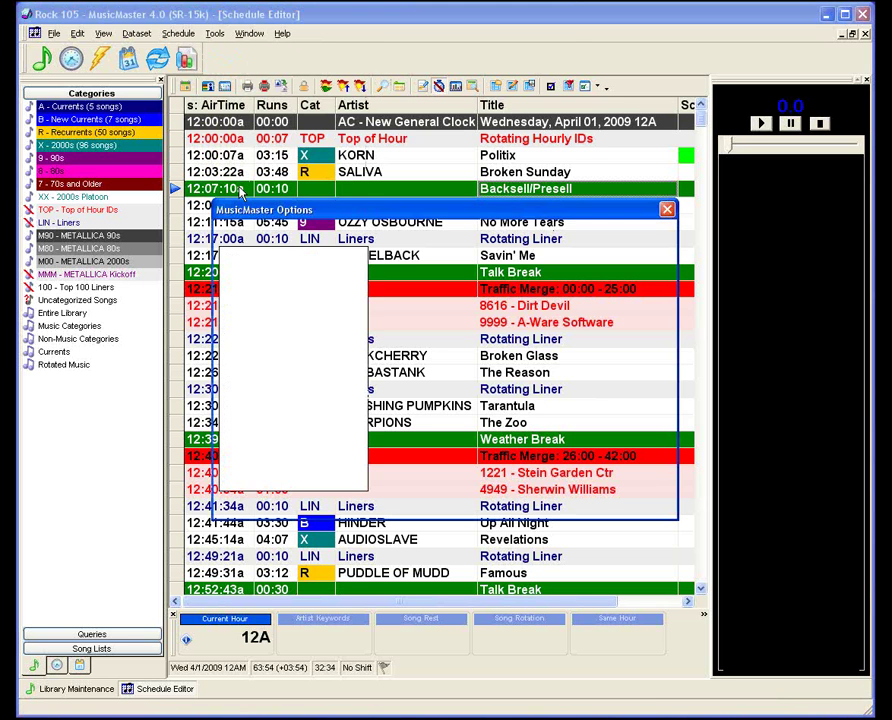
left_click(288, 398)
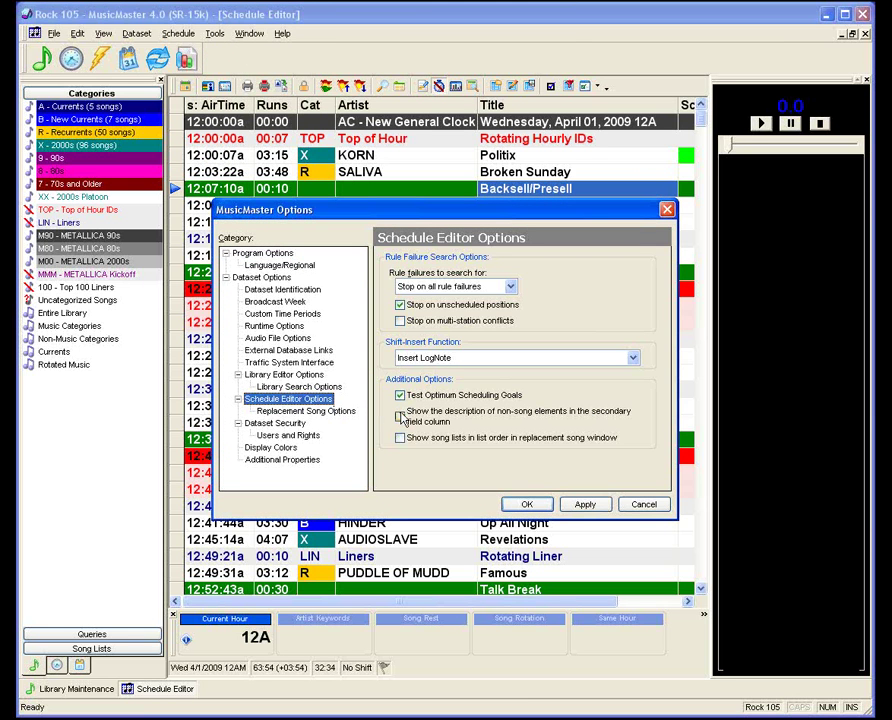
left_click(400, 418)
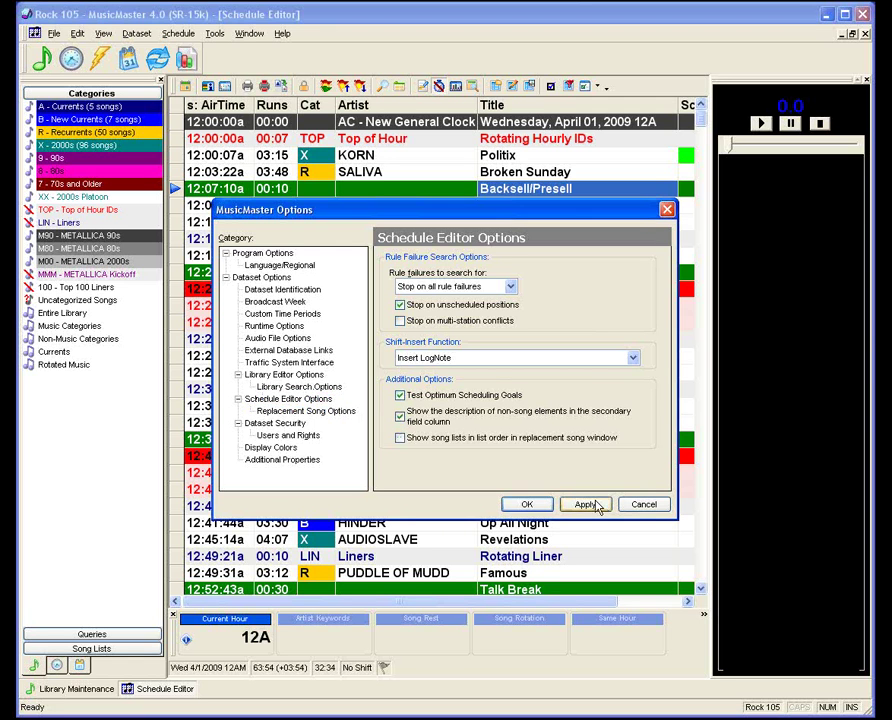
left_click(543, 508)
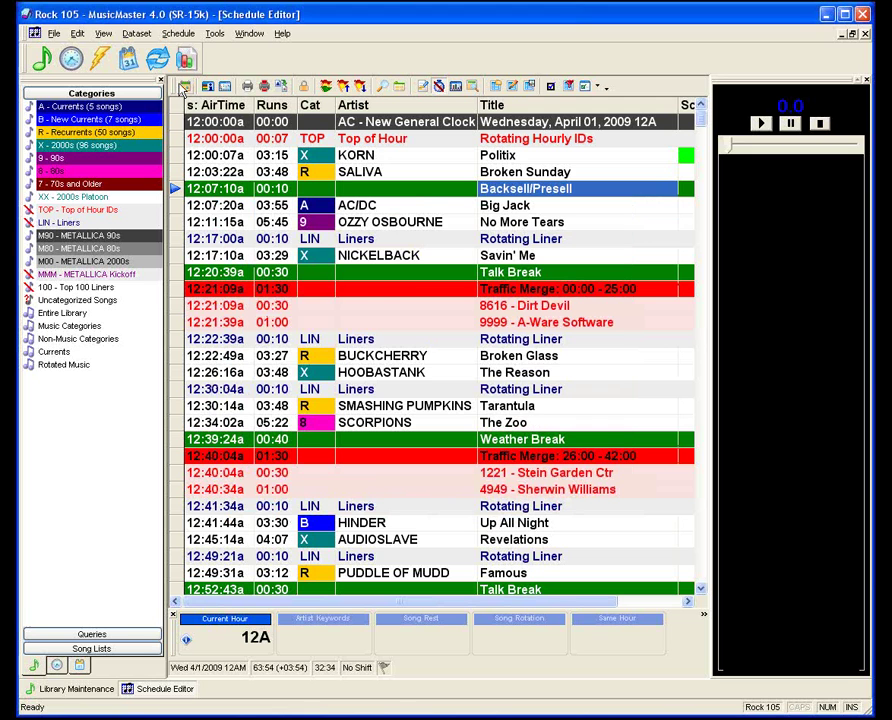
left_click(182, 88)
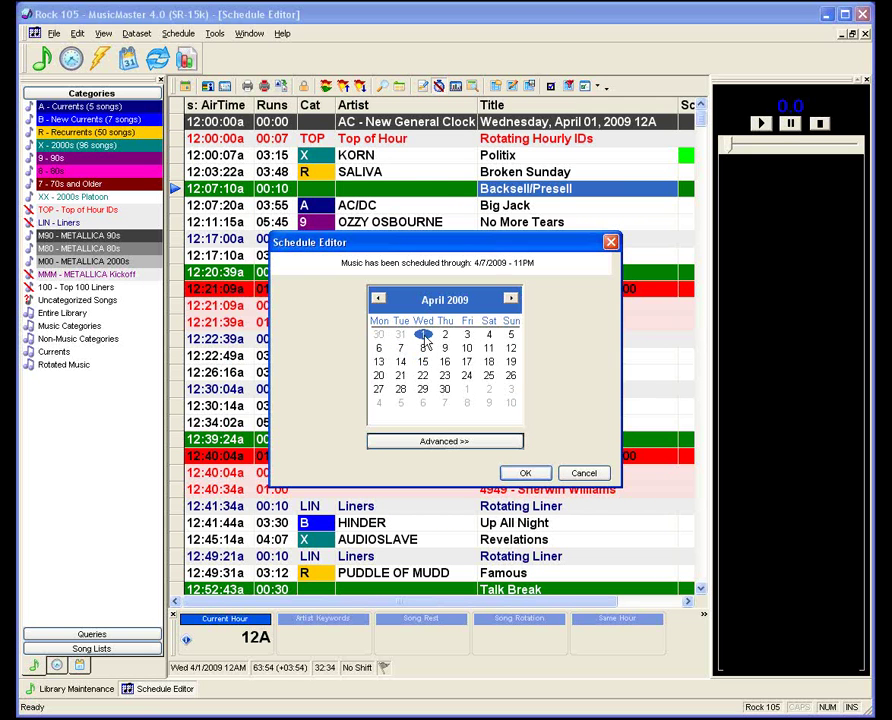
double_click(424, 338)
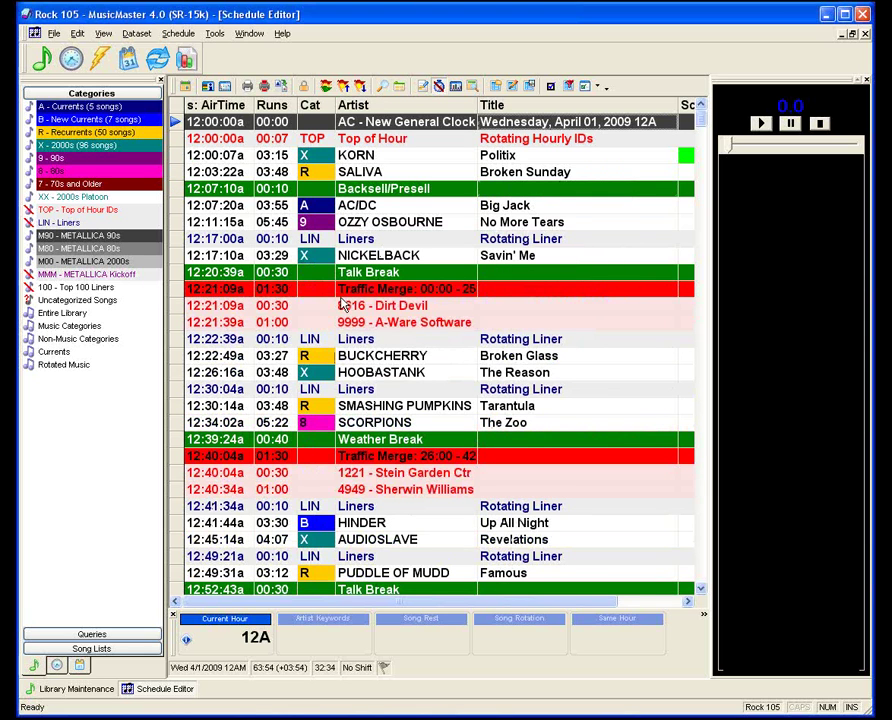
Toggle 'Show song lists in list order in replacement song window' on and back off, then view Dataset Security.
left_click(214, 34)
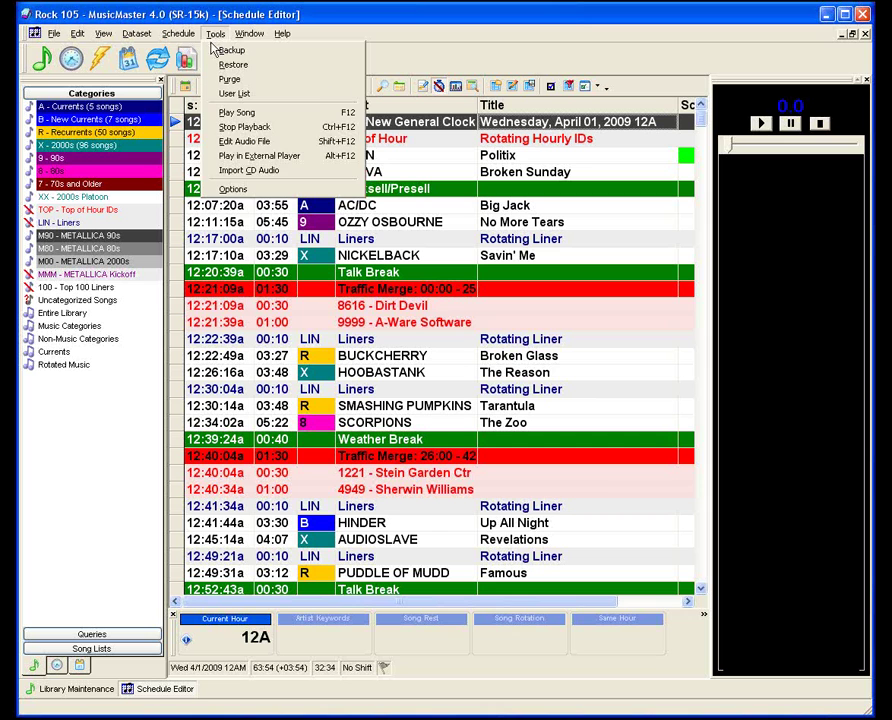
left_click(232, 188)
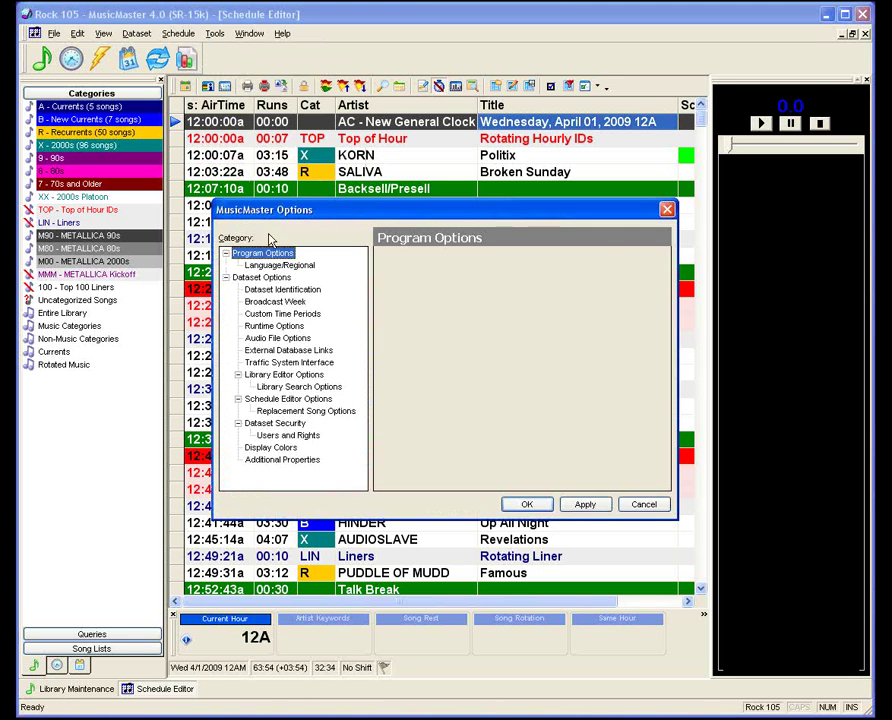
left_click(288, 398)
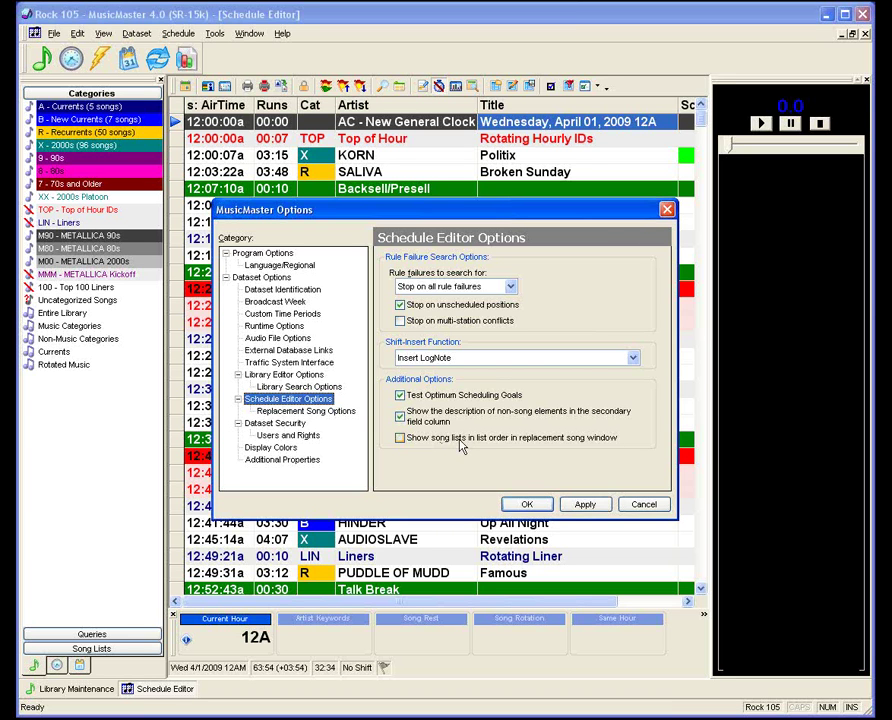
left_click(404, 441)
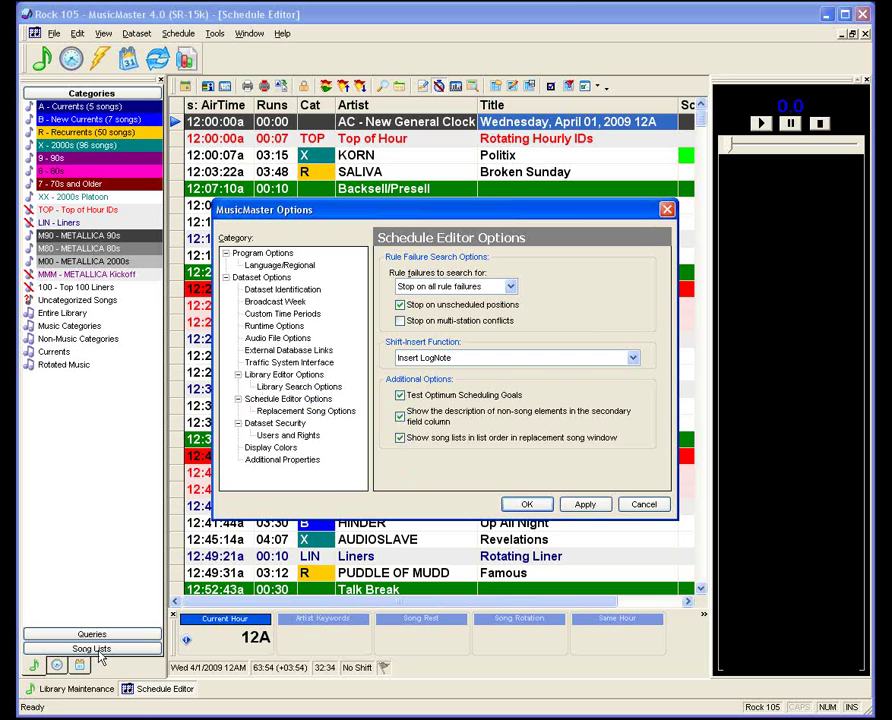
left_click(400, 438)
left_click(280, 423)
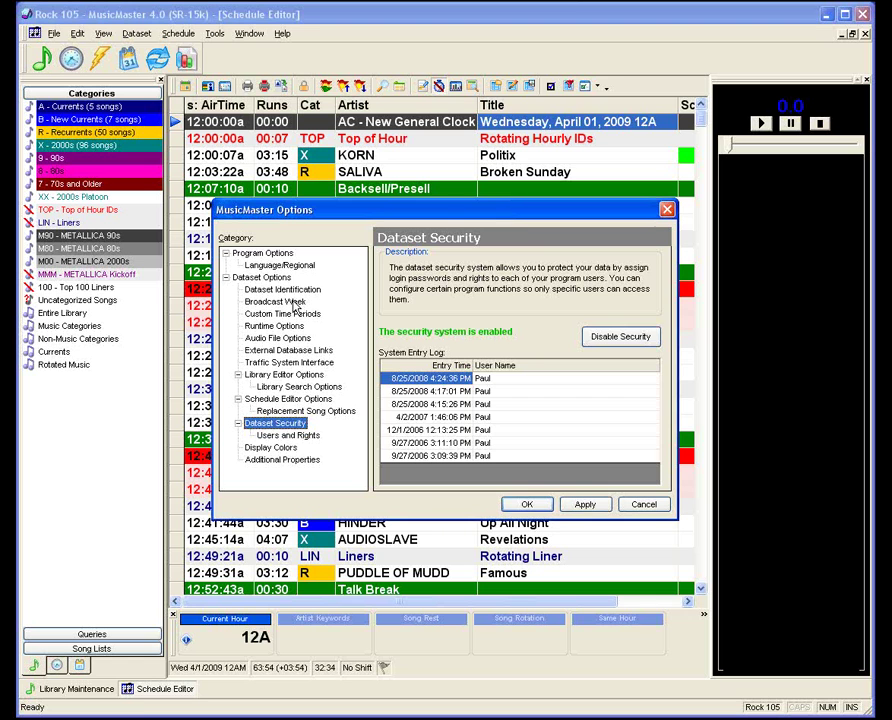
In Users and Rights, create a trial user with Add Songs and Administrator rights.
left_click(270, 437)
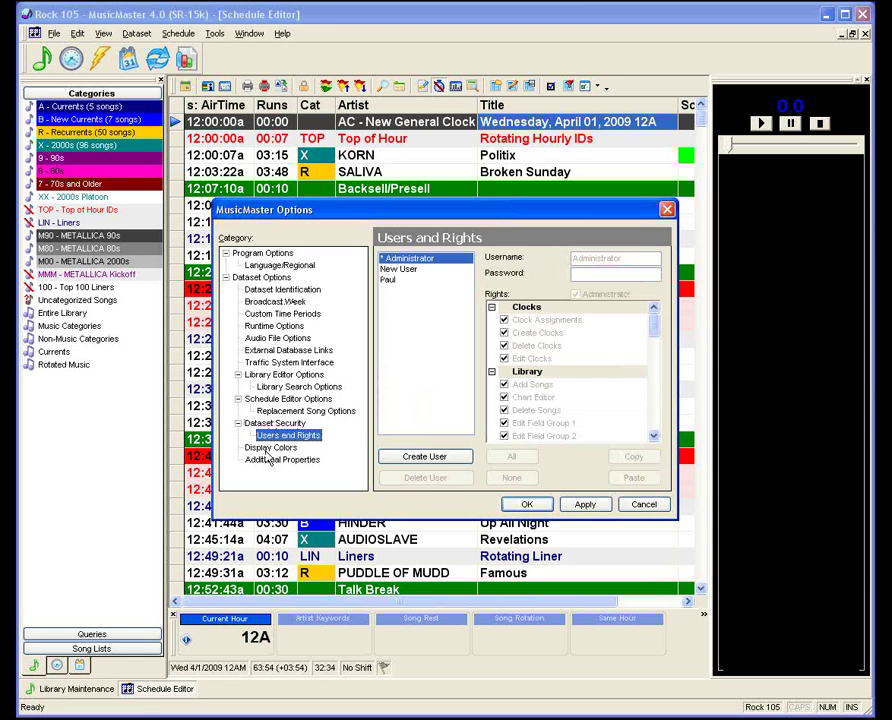
left_click(430, 458)
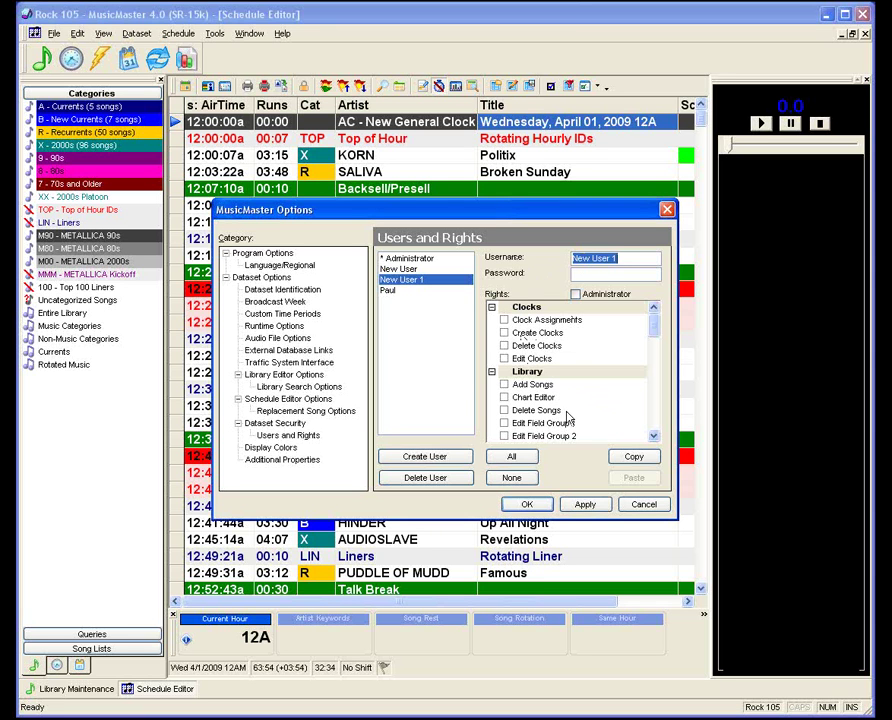
left_click(504, 384)
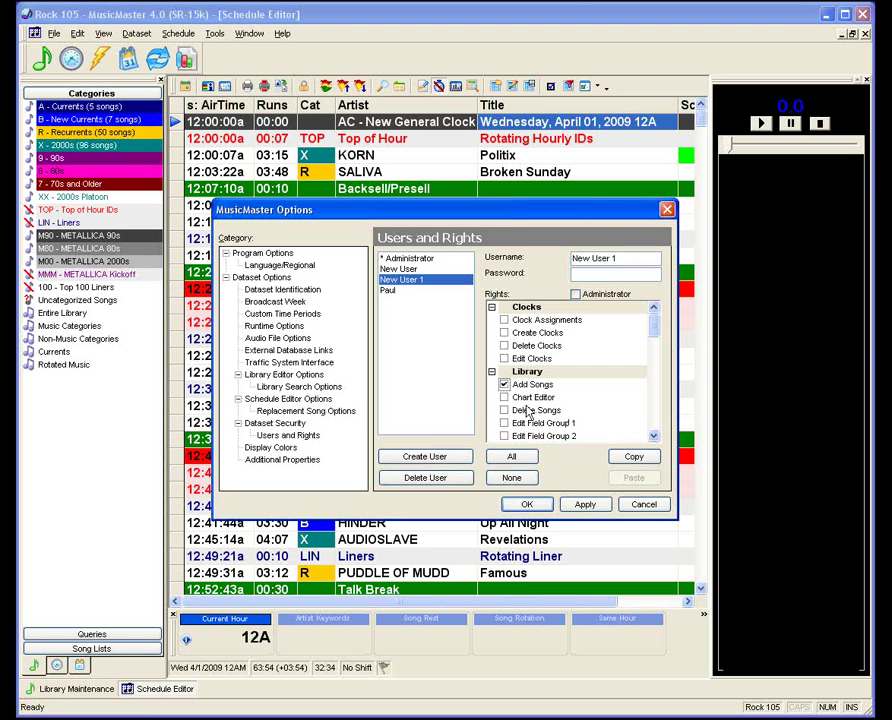
left_click(655, 436)
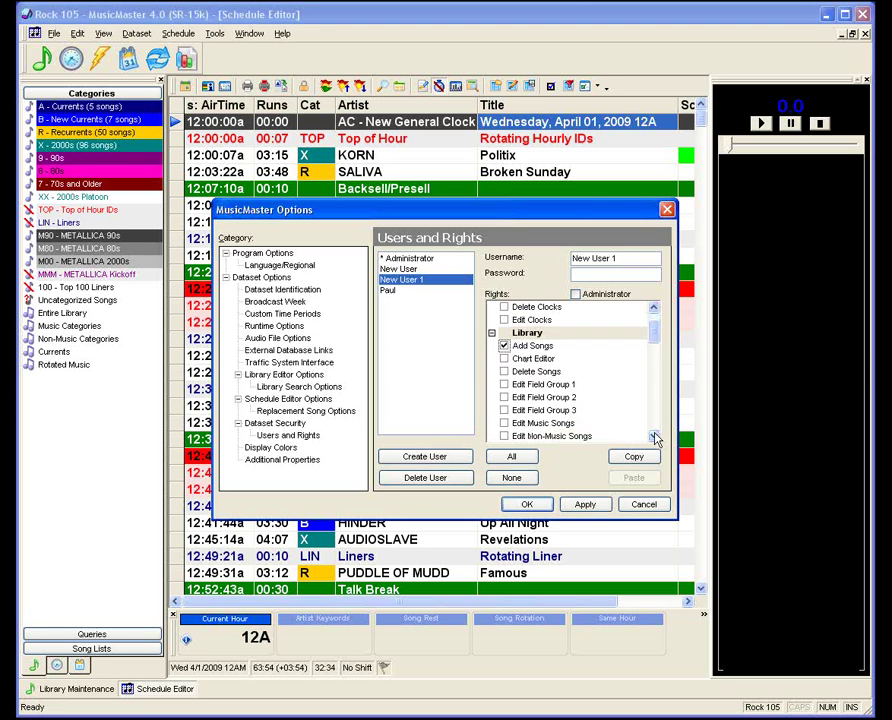
double_click(655, 436)
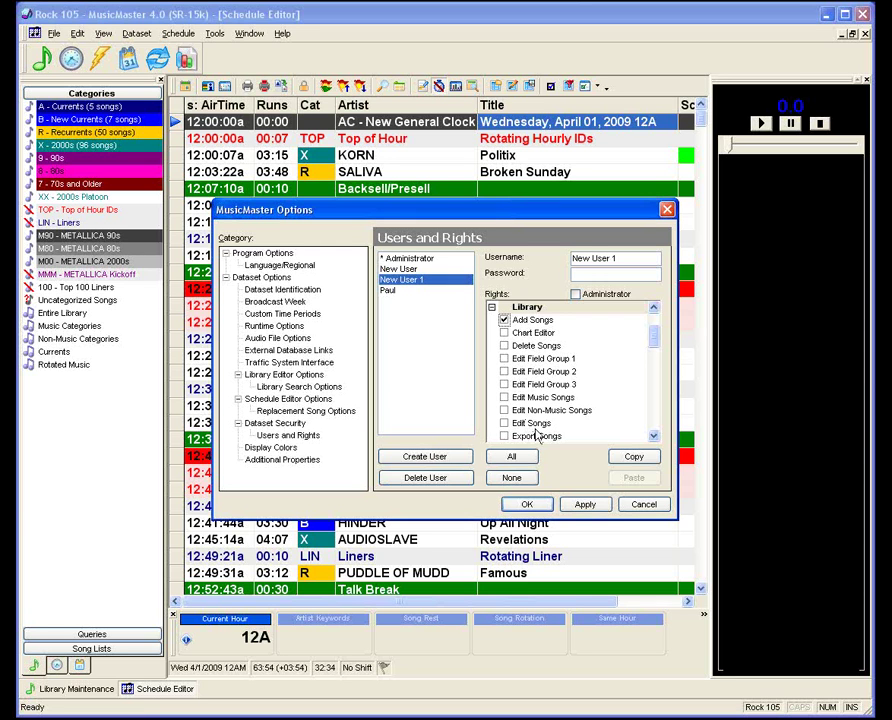
left_click(654, 436)
scroll(654, 437, "down", 10)
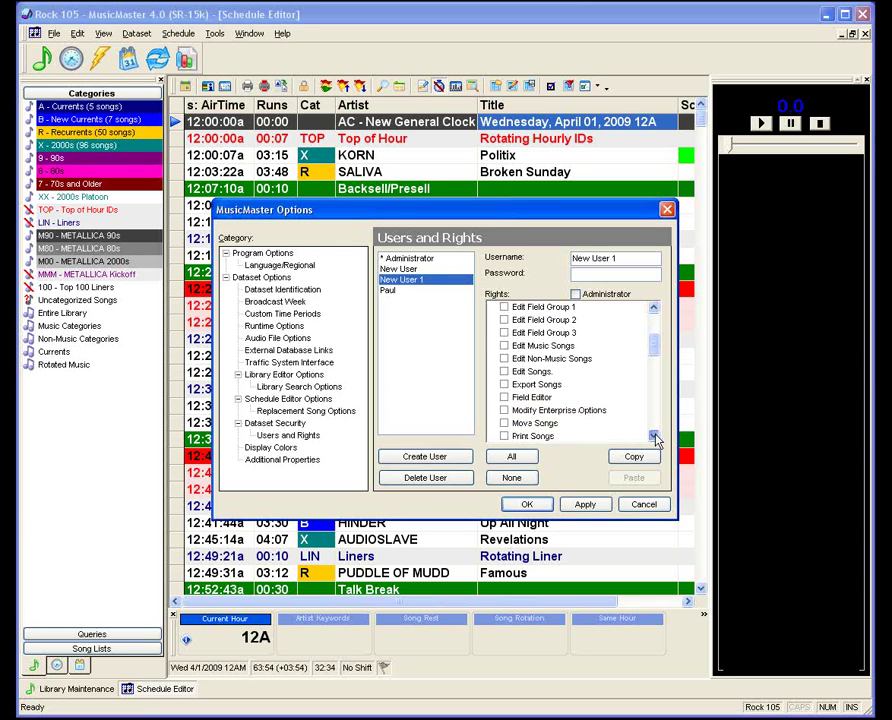
scroll(654, 437, "down", 3)
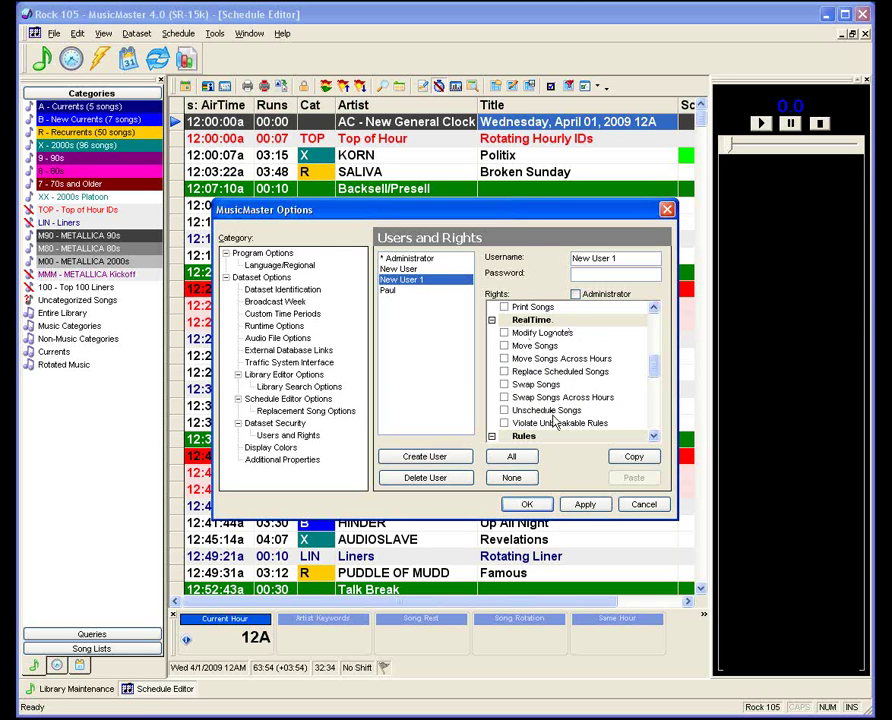
scroll(654, 437, "down", 2)
scroll(654, 440, "down", 7)
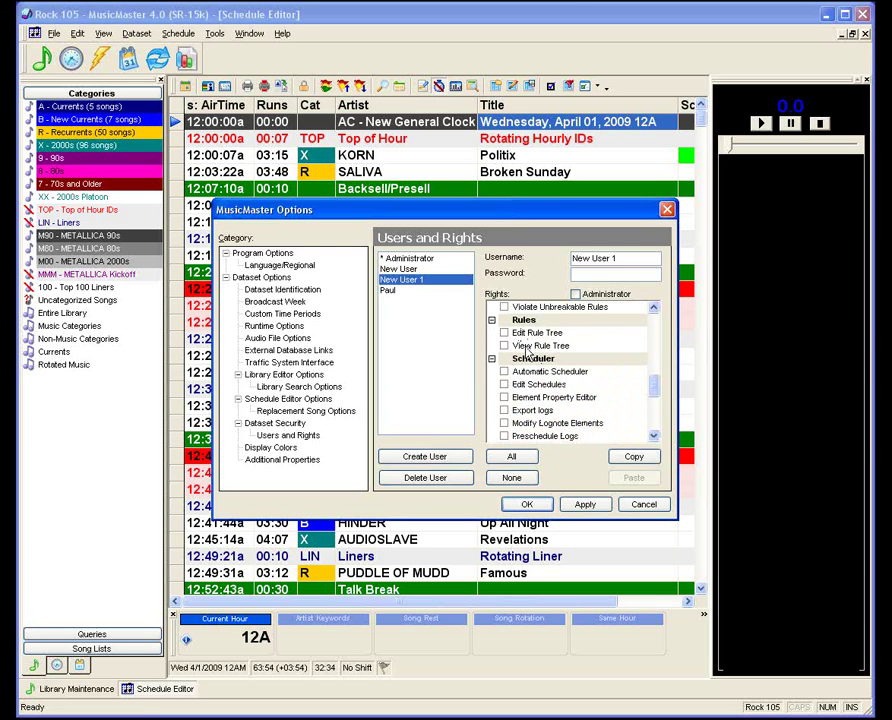
left_click(654, 440)
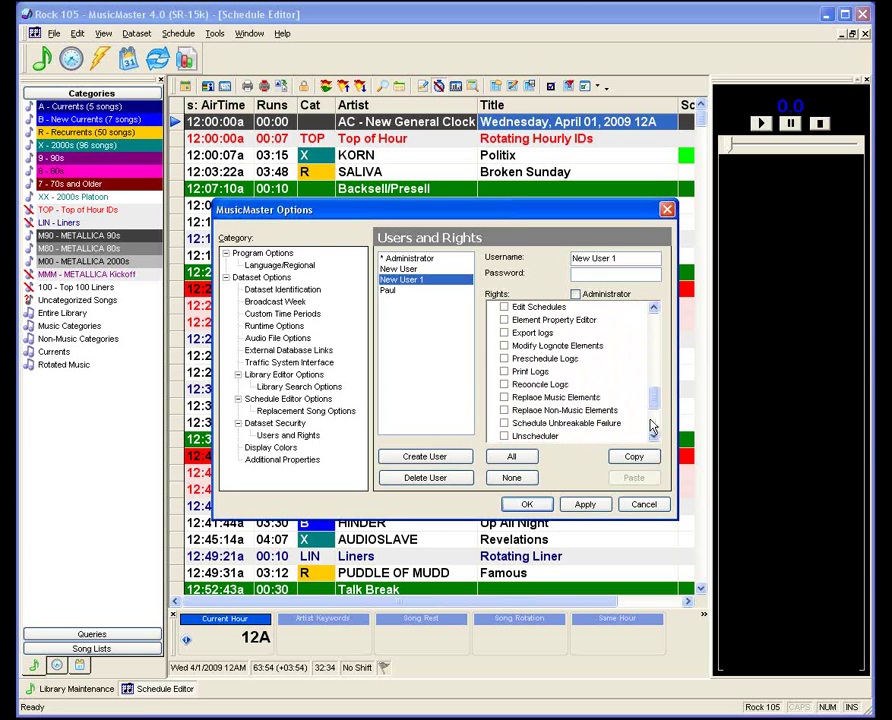
left_click_drag(654, 412, 653, 308)
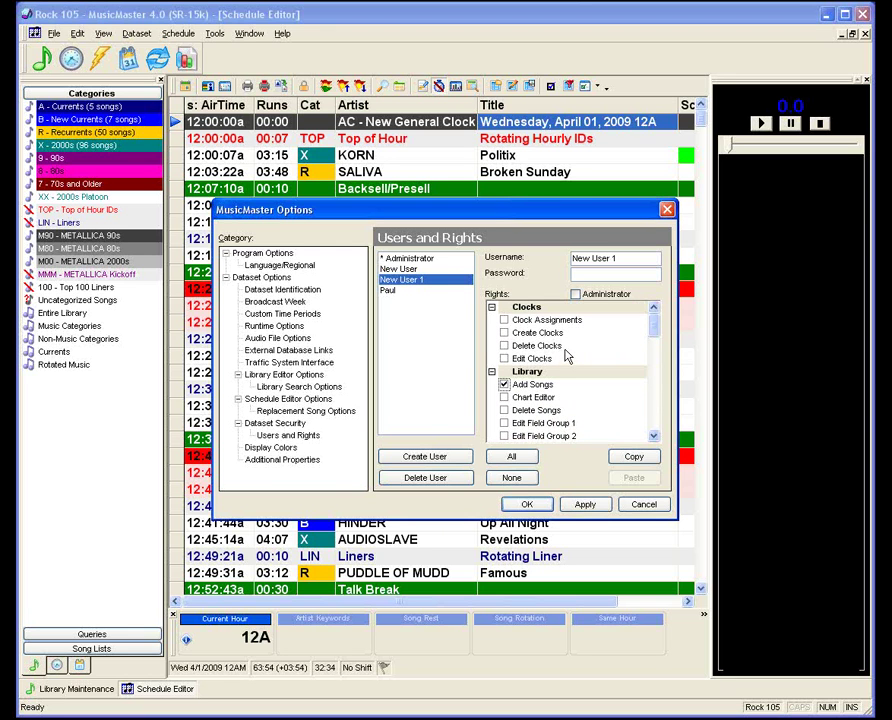
left_click(576, 296)
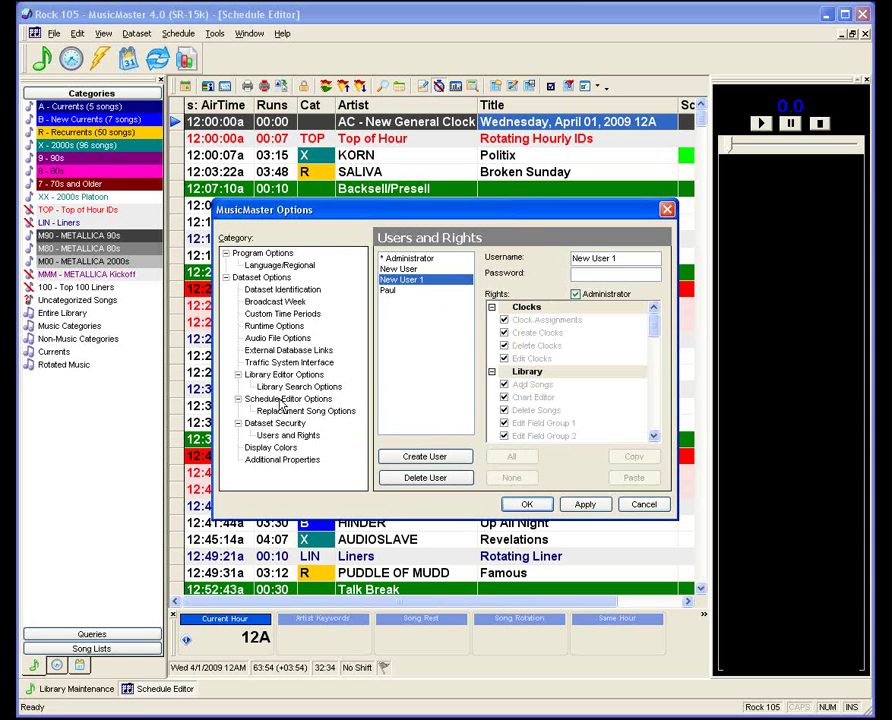
Return to Dataset Security, cancel the options unsaved, and open Format Clock Maintenance.
left_click(279, 427)
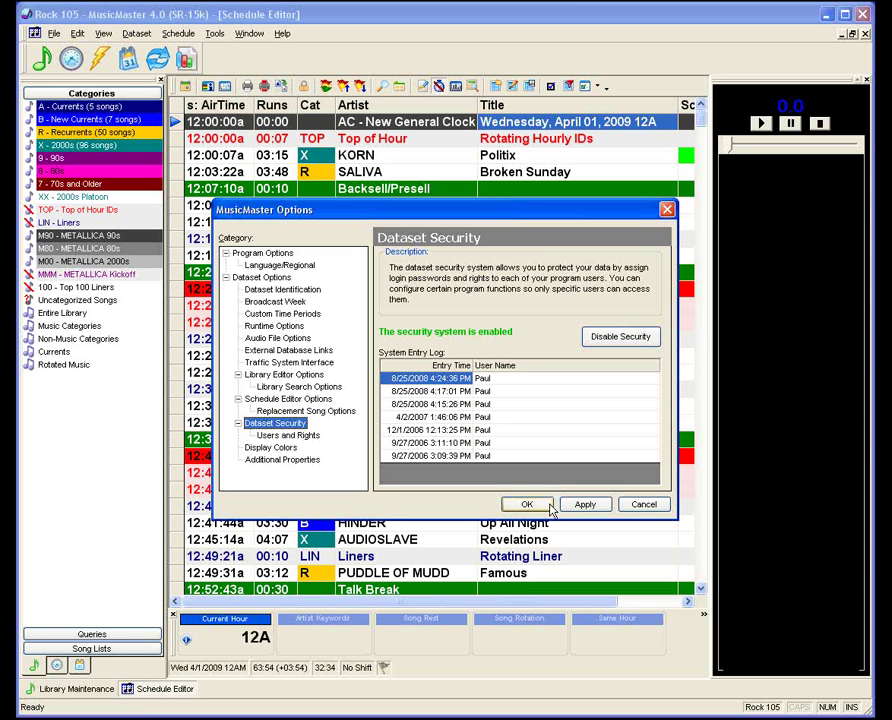
left_click(662, 506)
left_click(70, 58)
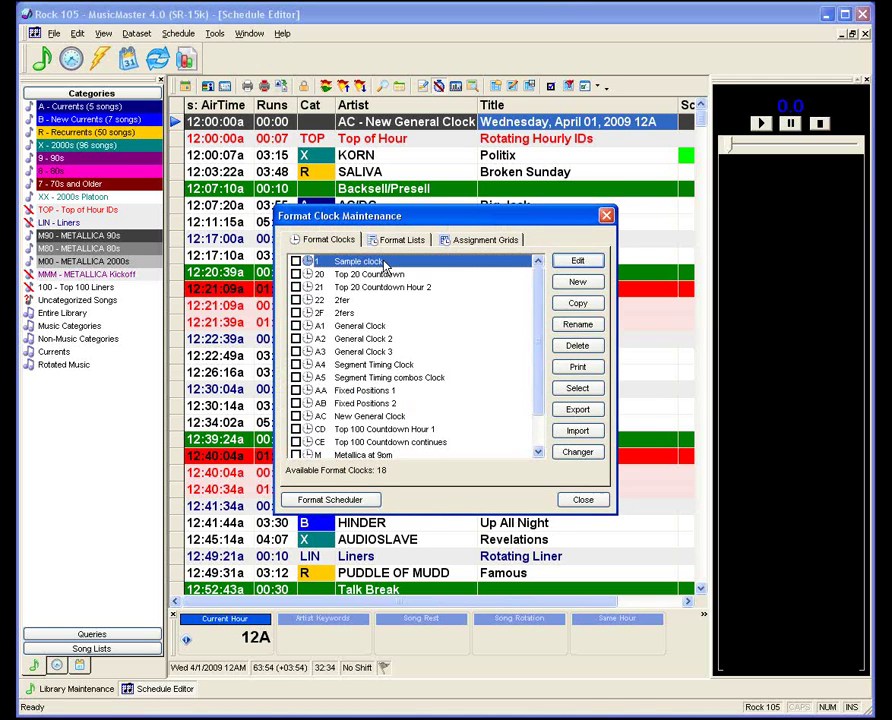
Open the 1 - Sample clock and show the Display Colors page of the Options.
key("Escape")
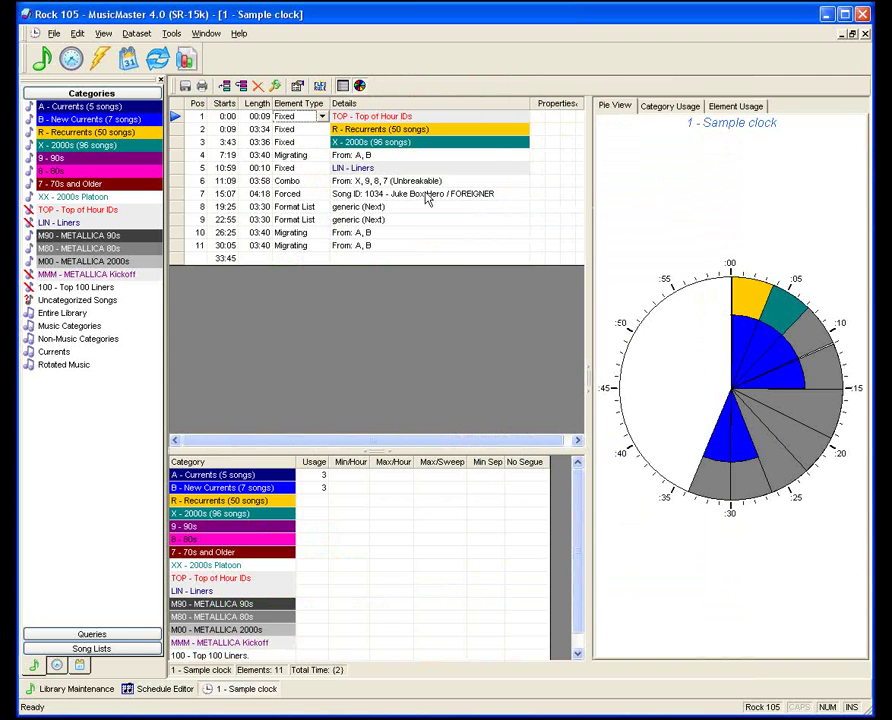
left_click(172, 33)
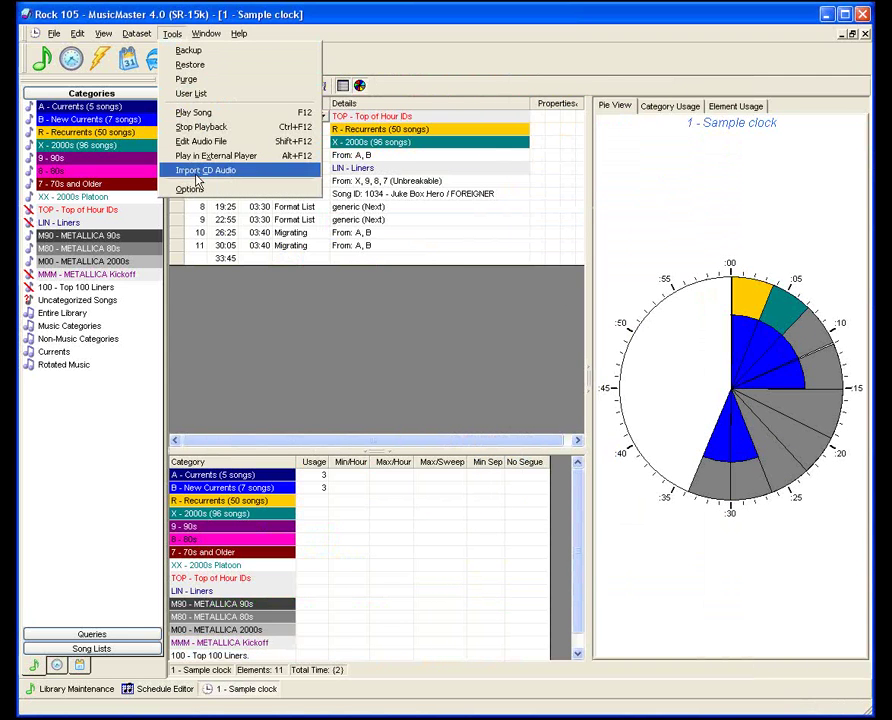
left_click(196, 189)
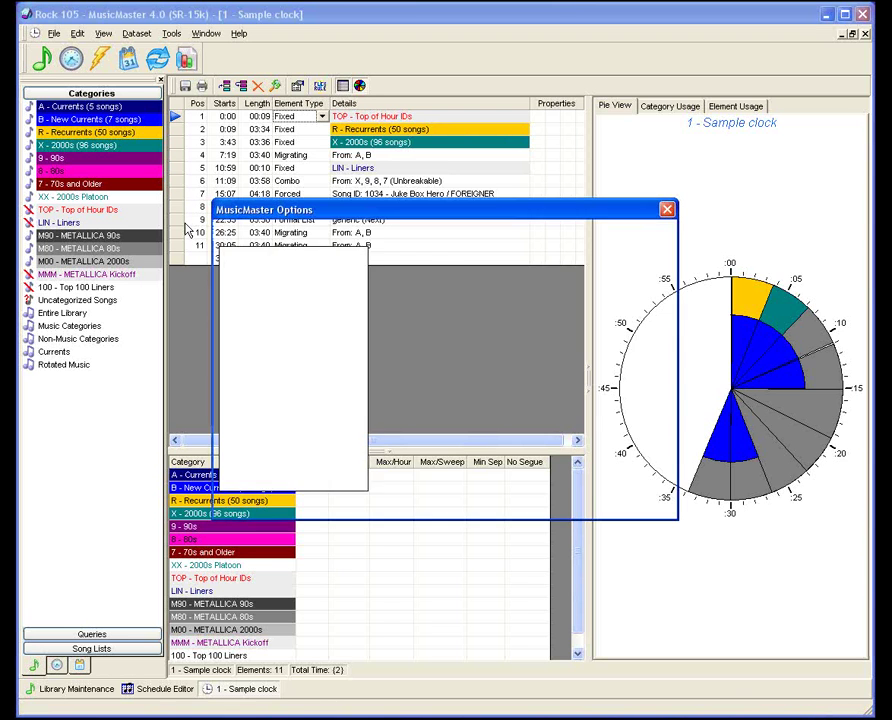
left_click(268, 450)
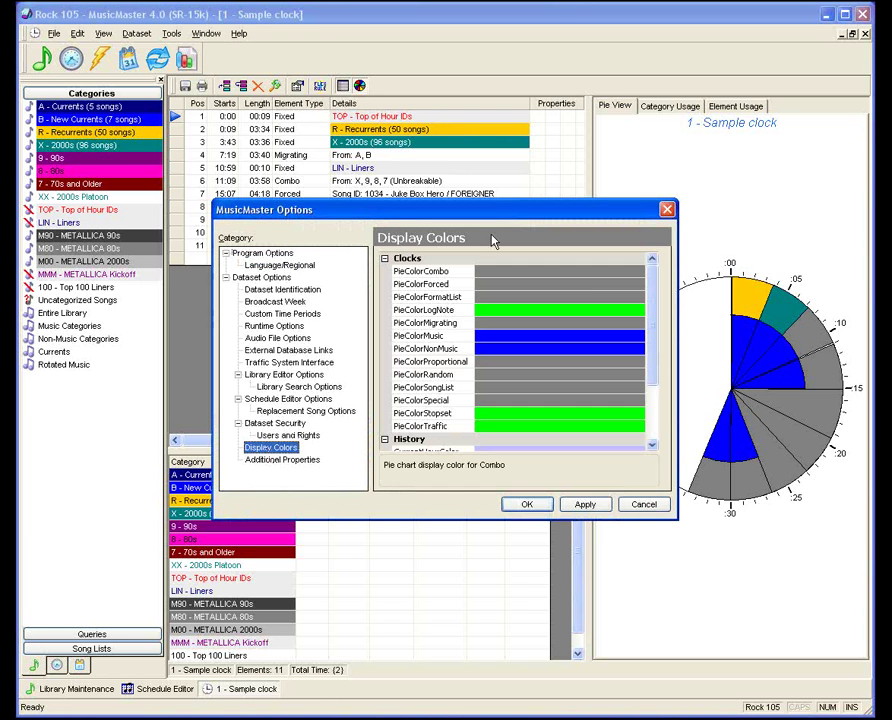
Set PieColorCombo to aqua 00FFCC and apply it, then select PieColorFormatList.
left_click_drag(431, 210, 399, 312)
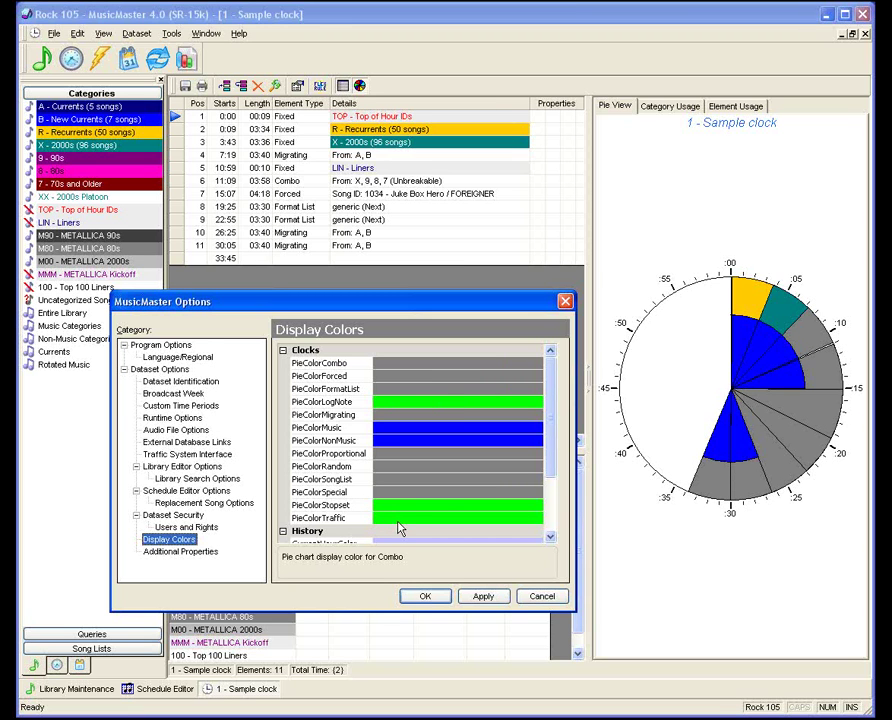
left_click(416, 371)
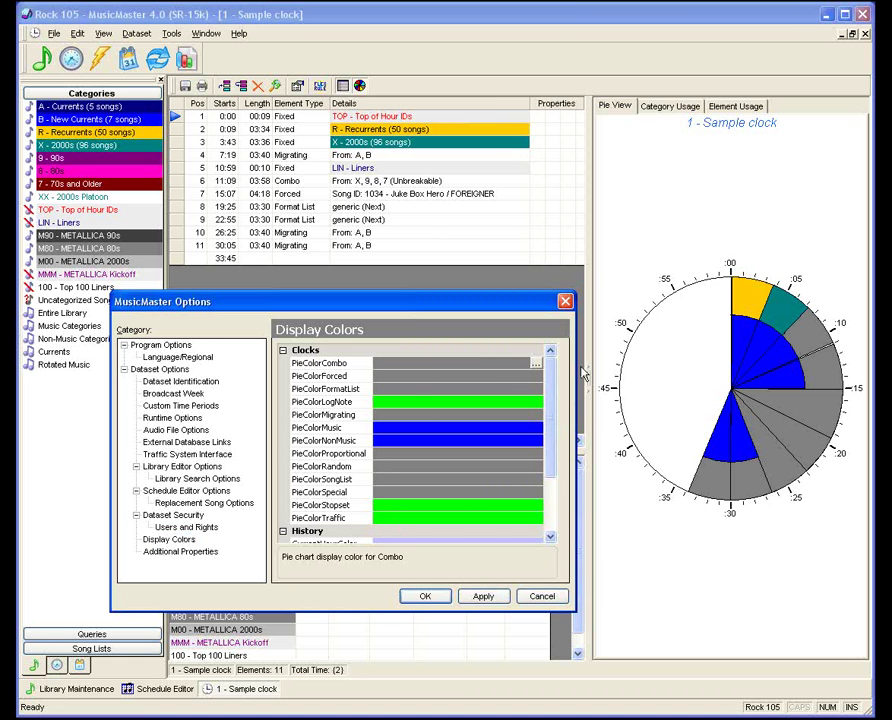
left_click(532, 389)
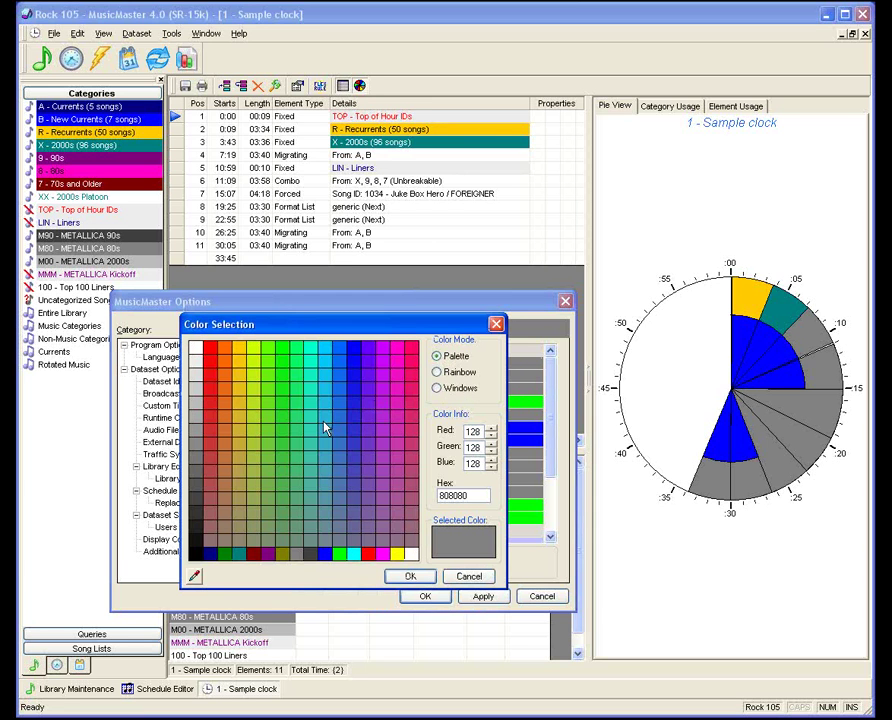
left_click(310, 352)
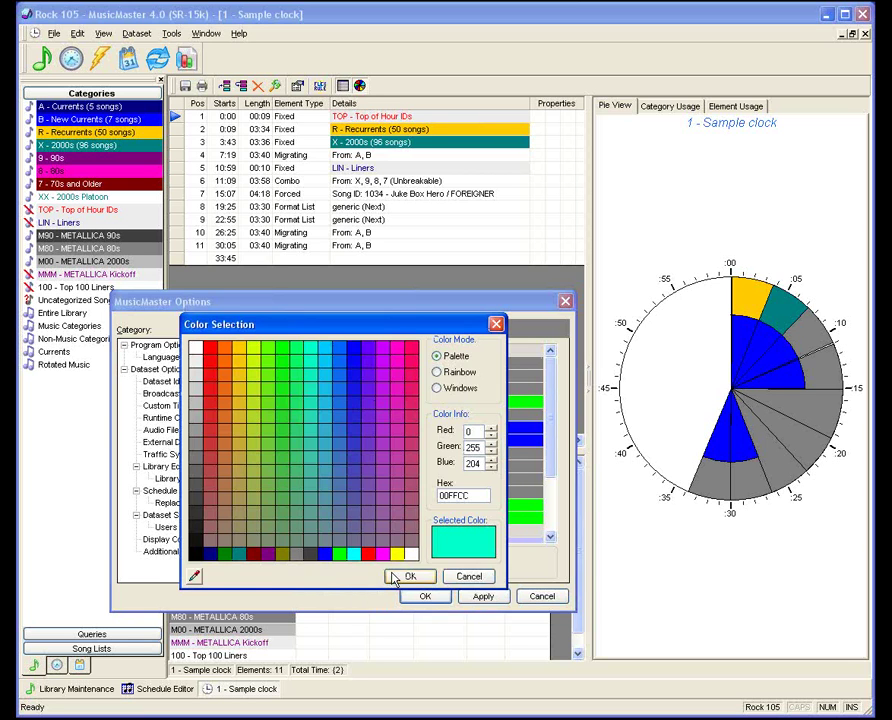
left_click(404, 577)
left_click(478, 596)
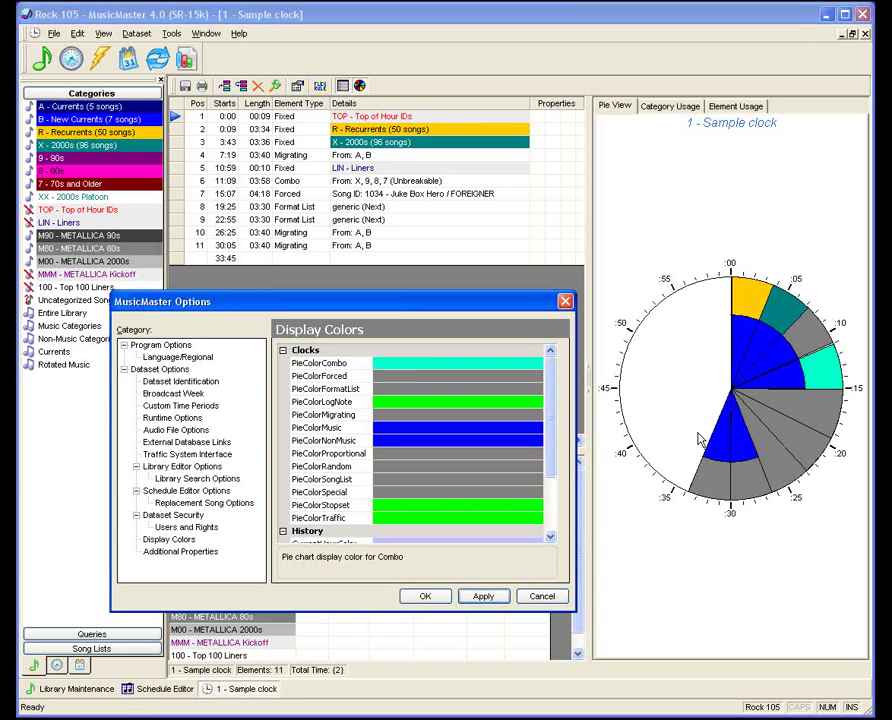
left_click(417, 389)
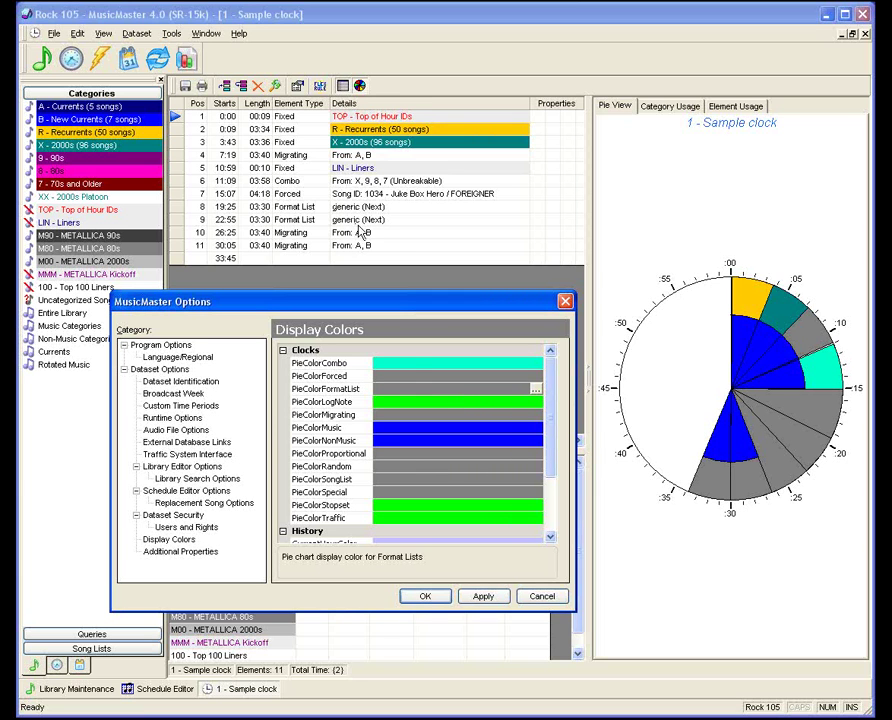
Set PieColorFormatList to magenta, apply it, and close the Options with OK.
left_click(457, 392)
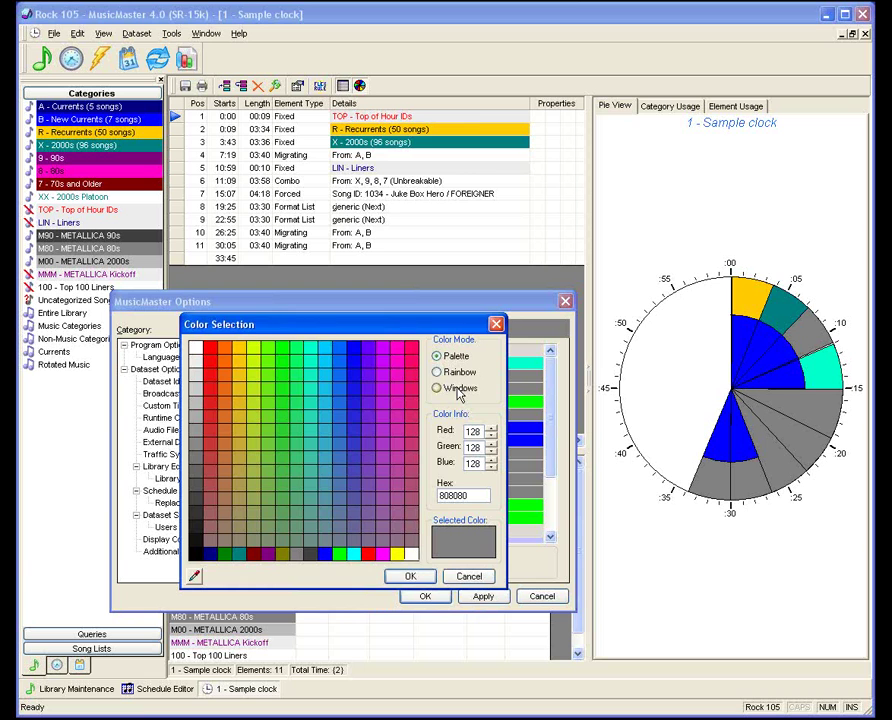
left_click(397, 348)
left_click(410, 576)
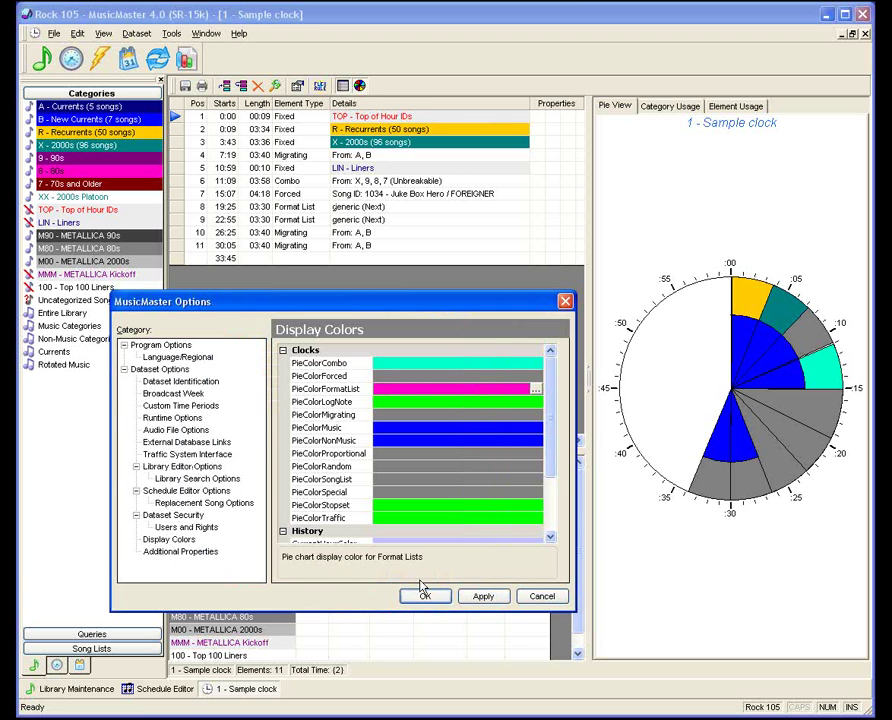
left_click(469, 597)
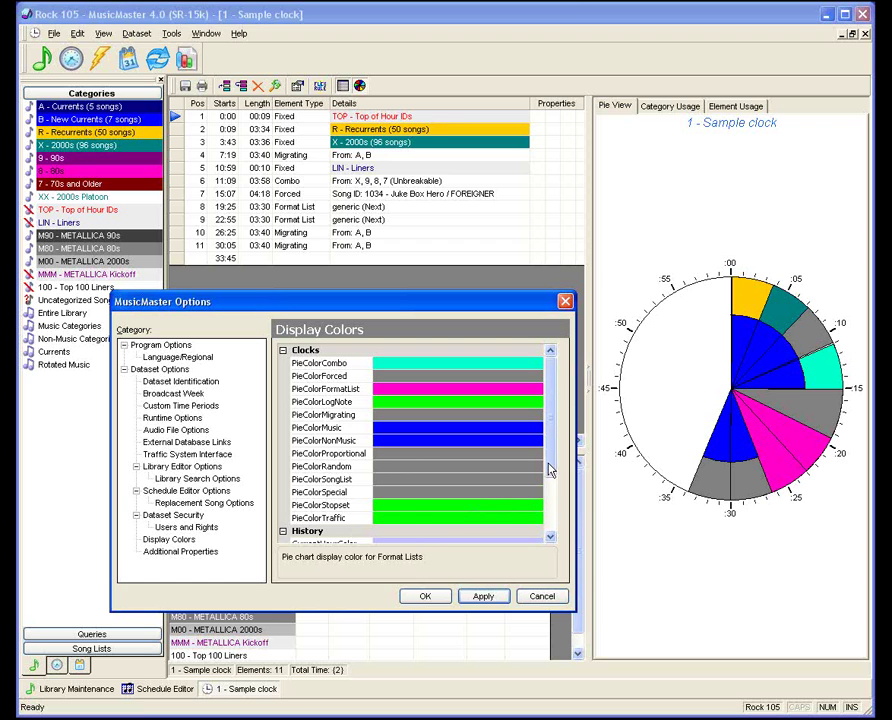
left_click(540, 597)
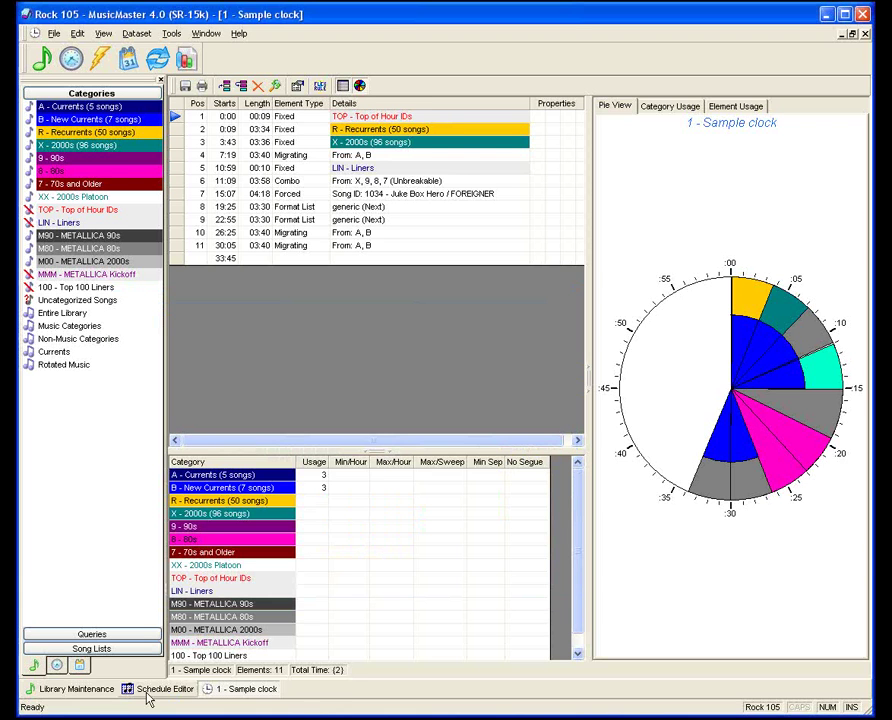
Open Library Maintenance, dismiss the license error, load the A - Currents songs, and open Options.
left_click(79, 691)
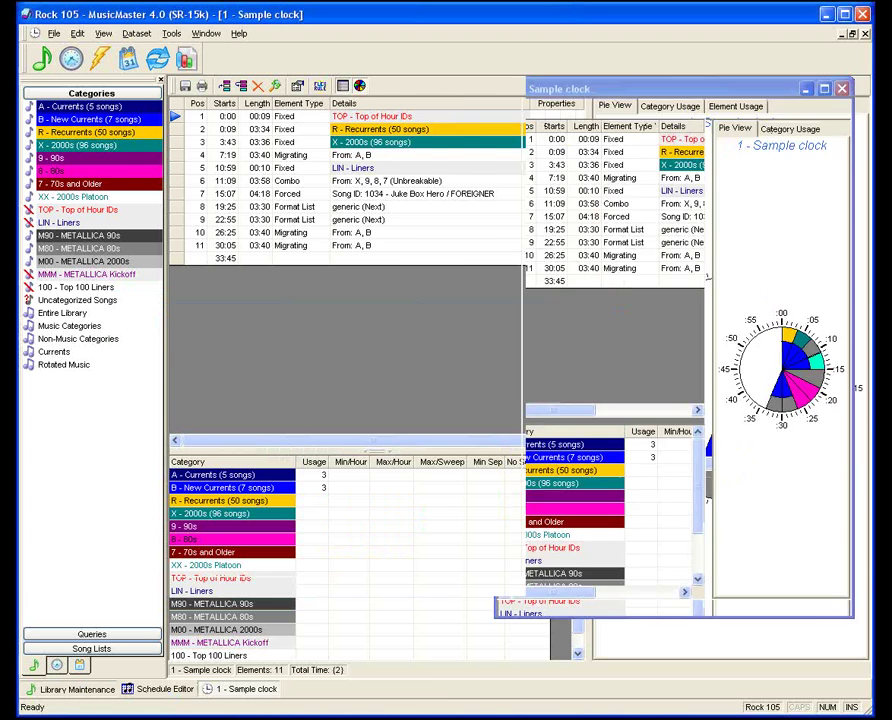
left_click(472, 426)
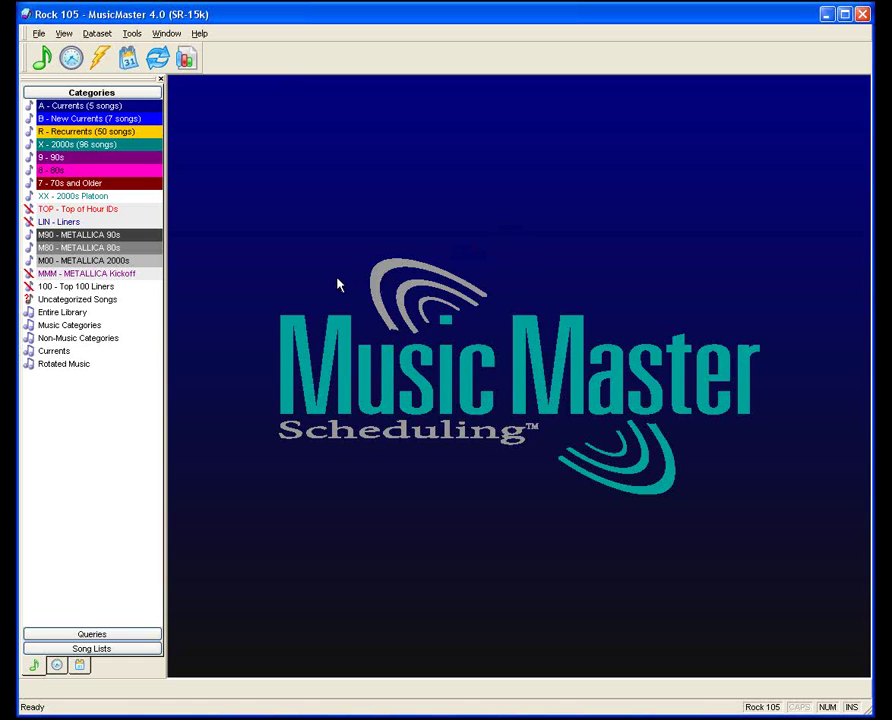
double_click(147, 107)
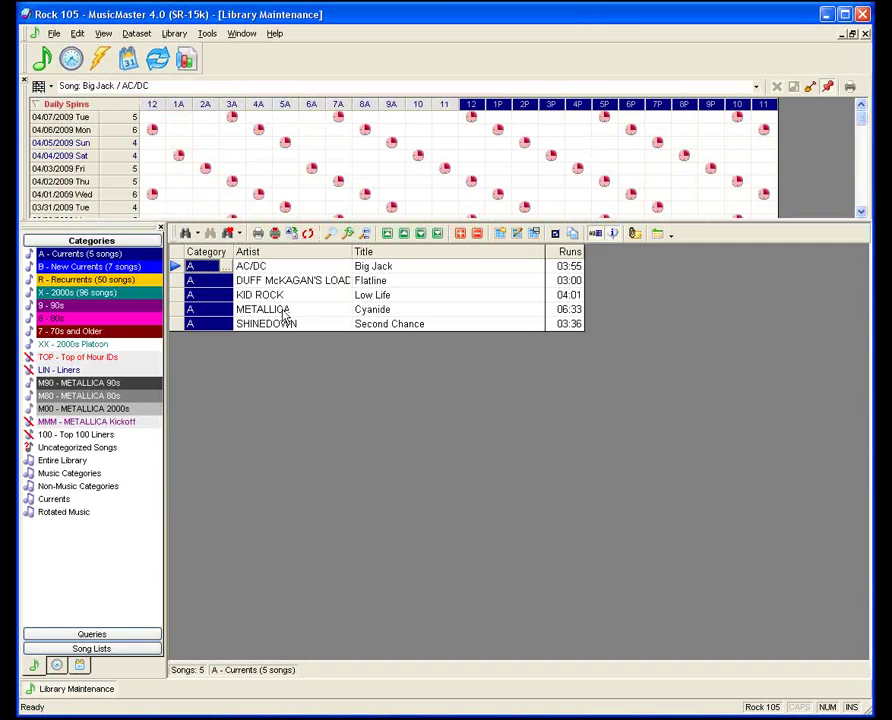
left_click(208, 34)
left_click(238, 190)
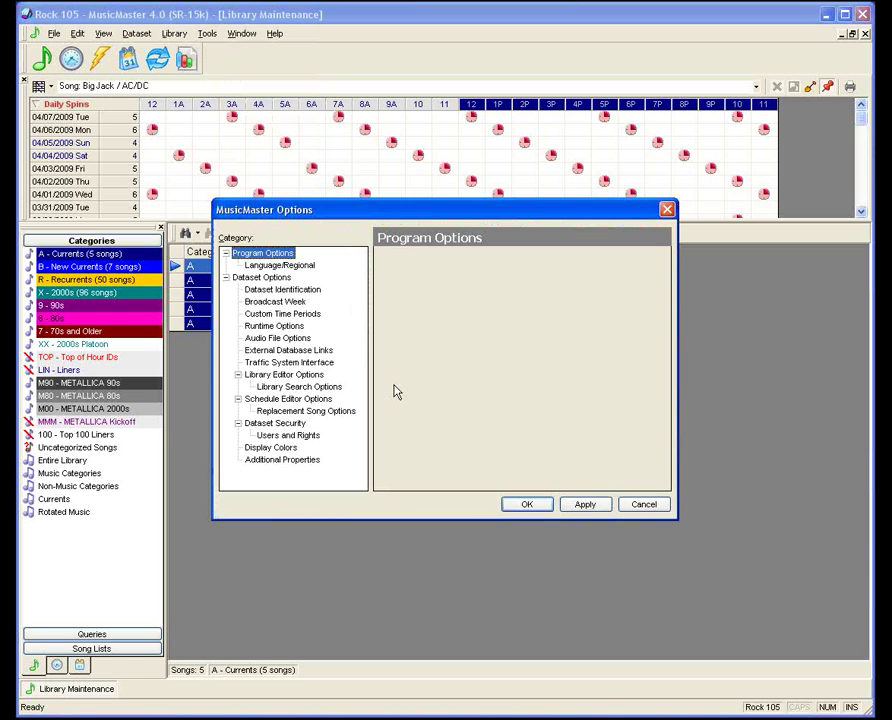
Set WeekendBackColor to cyan, apply and close Options, then select Flatline to view its spins.
left_click(271, 447)
left_click_drag(655, 347, 651, 396)
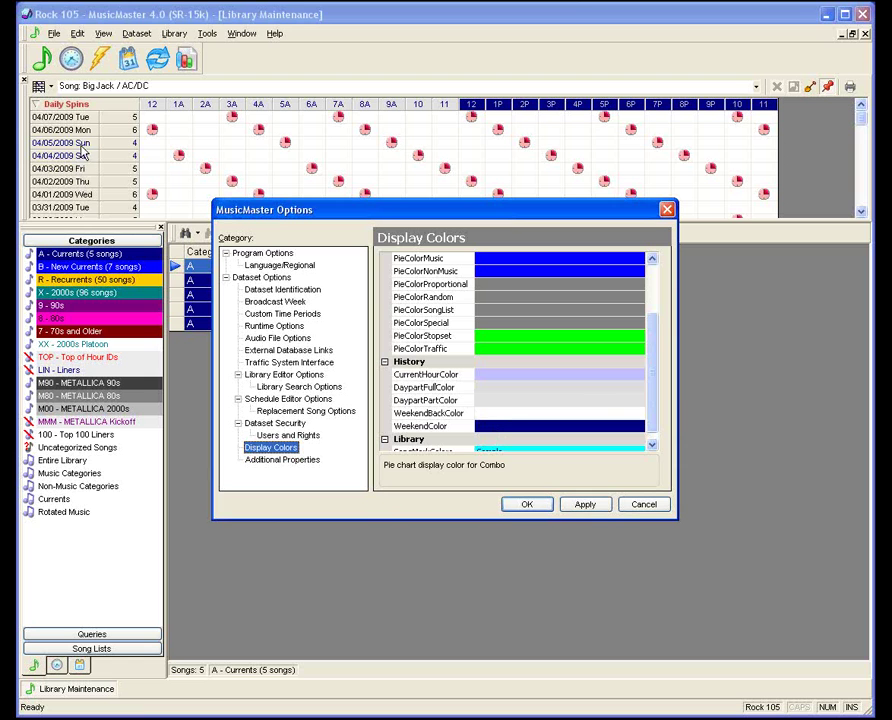
double_click(498, 418)
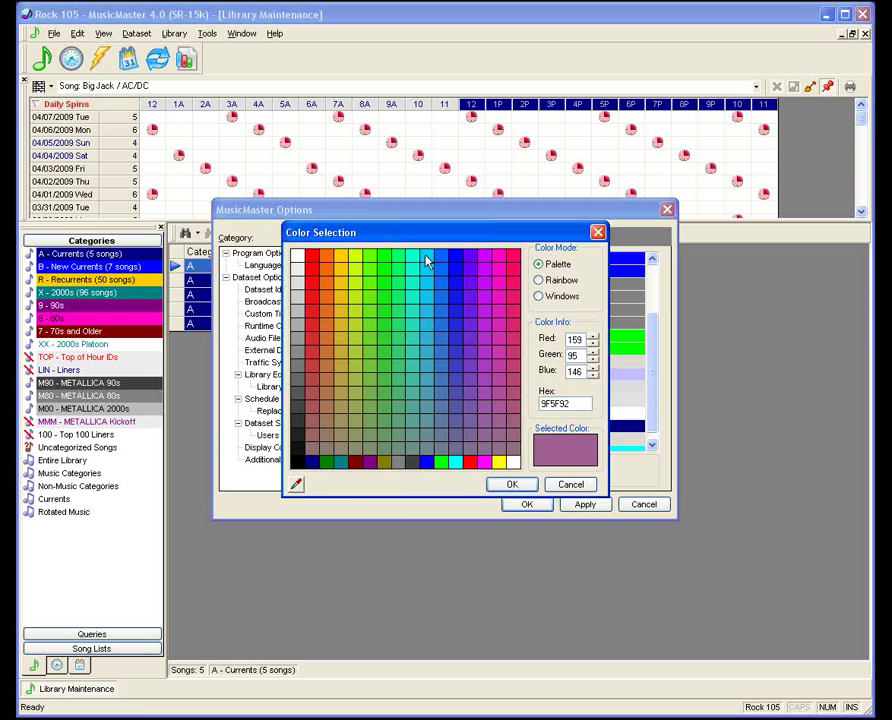
left_click(457, 461)
left_click(512, 484)
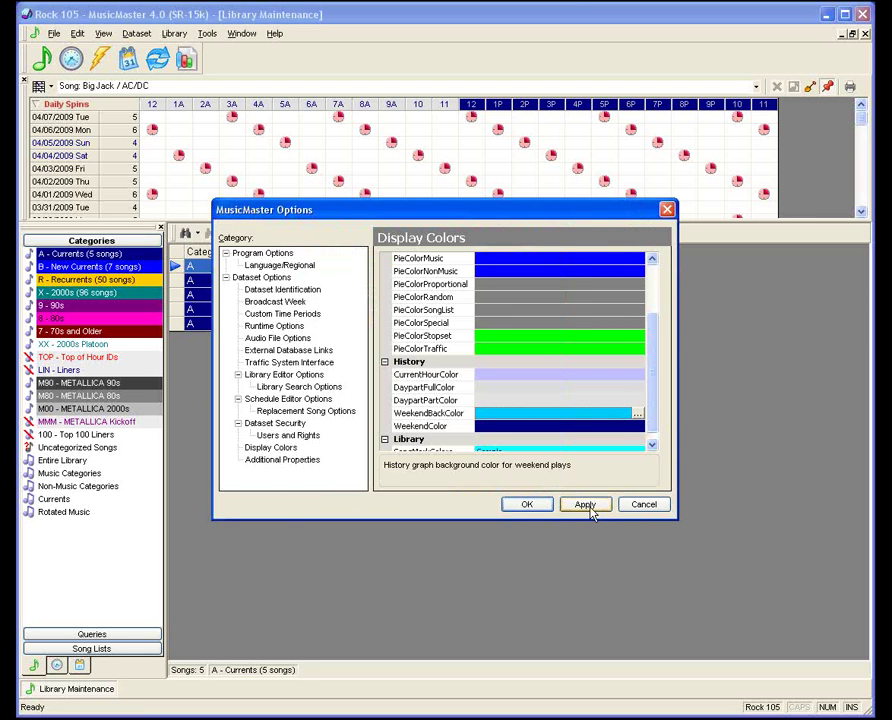
left_click(585, 504)
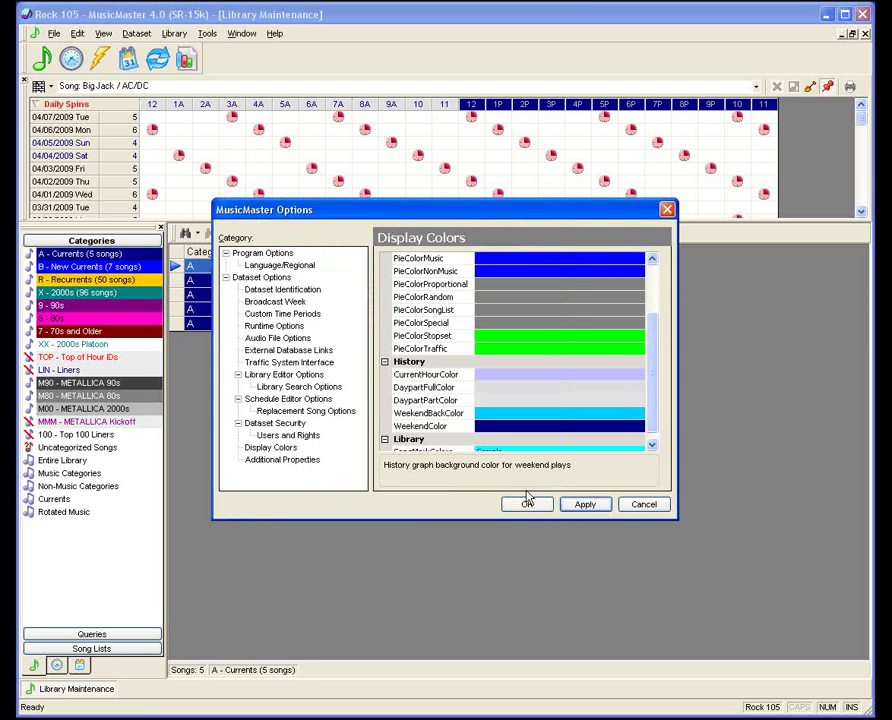
left_click_drag(384, 216, 376, 335)
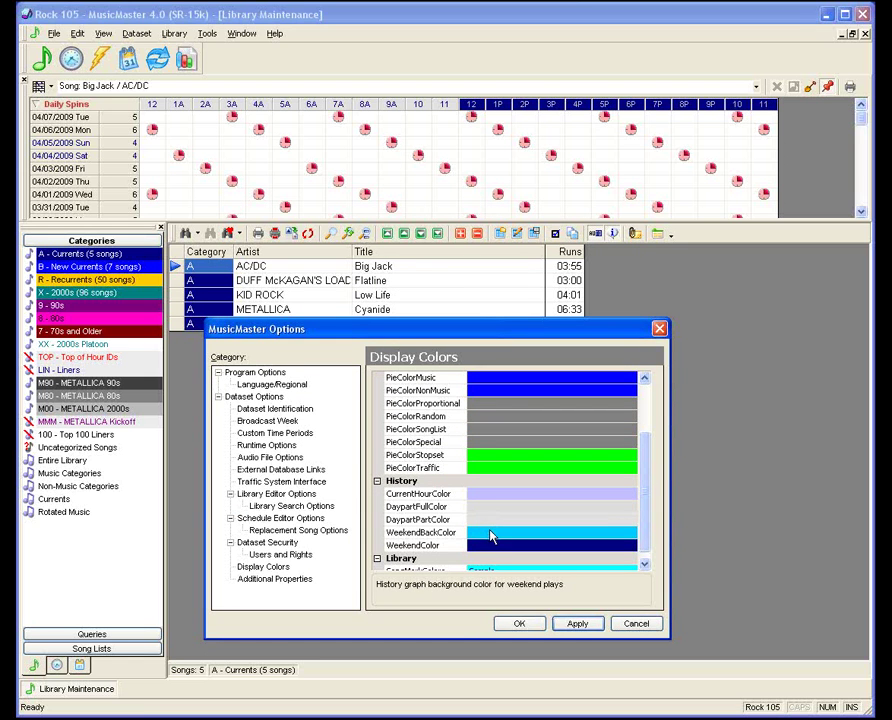
left_click(580, 623)
left_click(537, 624)
left_click(380, 284)
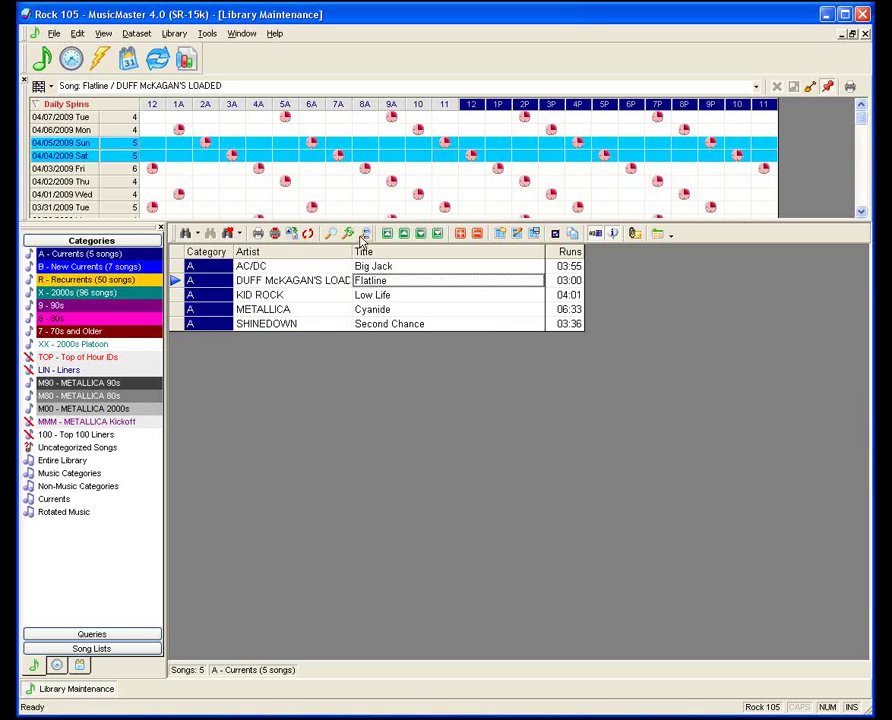
Open the program options on the Additional Properties page with Audio, Clocks, General and History settings.
left_click(207, 33)
left_click(254, 193)
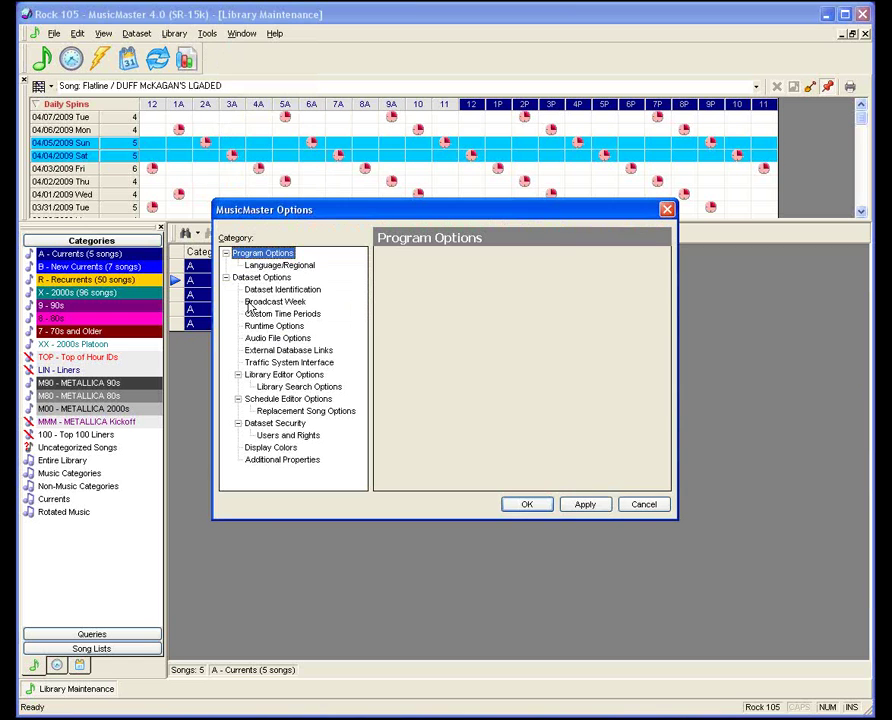
left_click(264, 461)
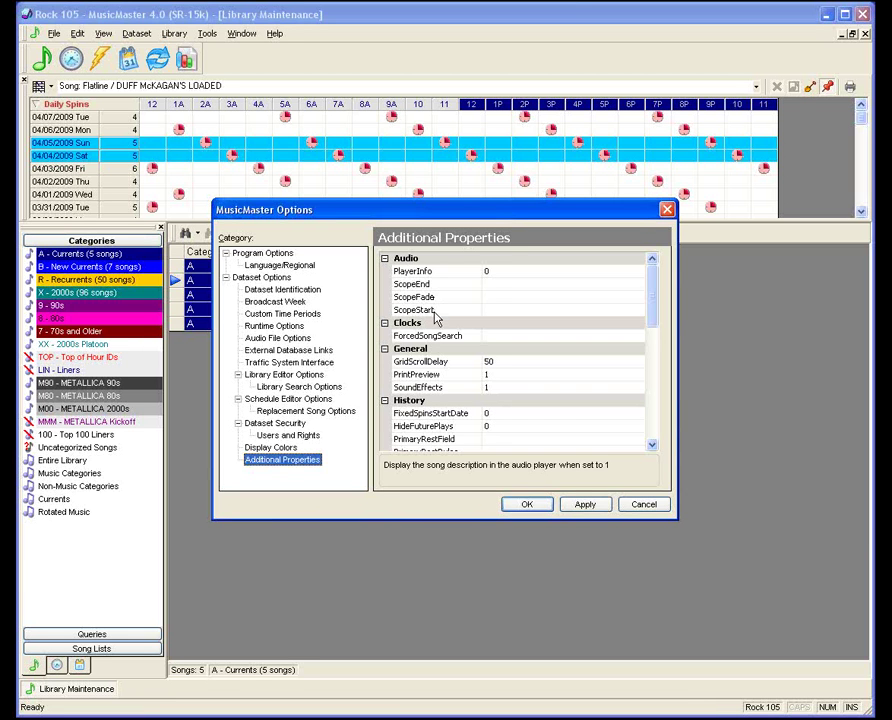
Set the audio scope values: ScopeEnd 03, ScopeFade 02 and ScopeStart 05.
left_click(485, 285)
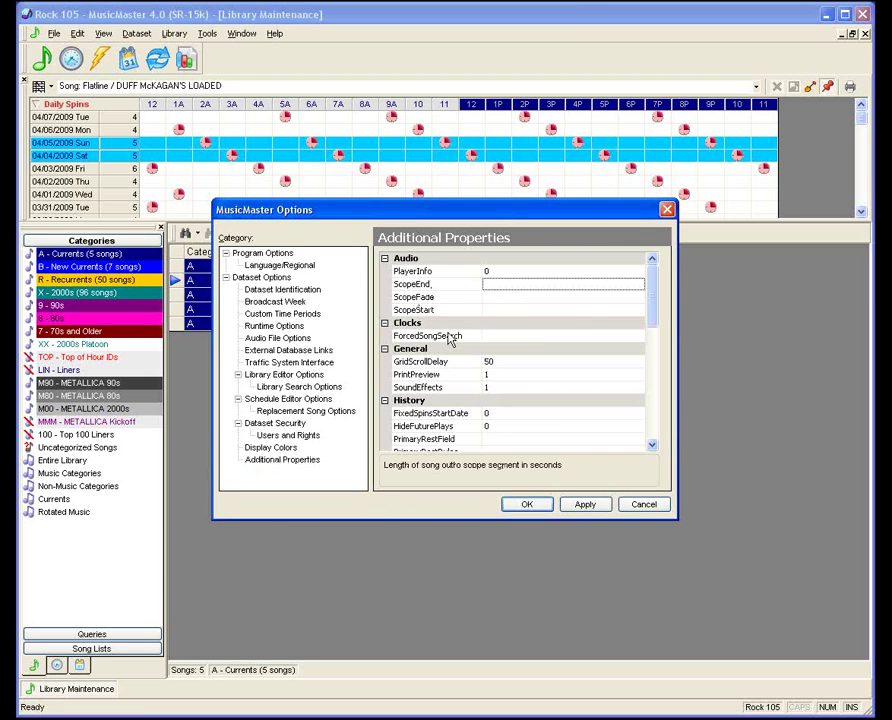
type("03")
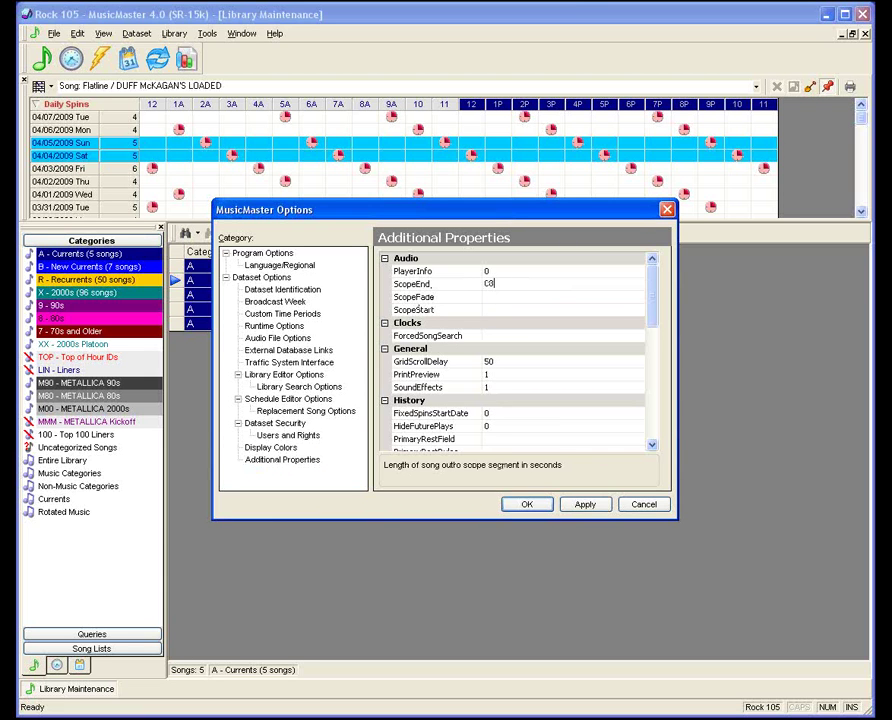
left_click(495, 297)
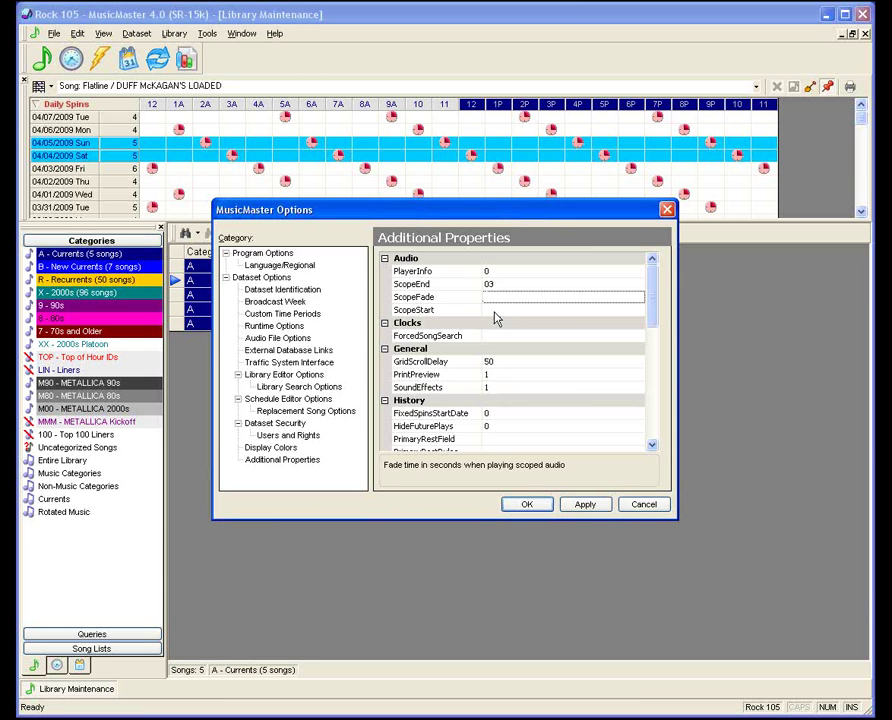
type("02")
left_click(514, 311)
type("05")
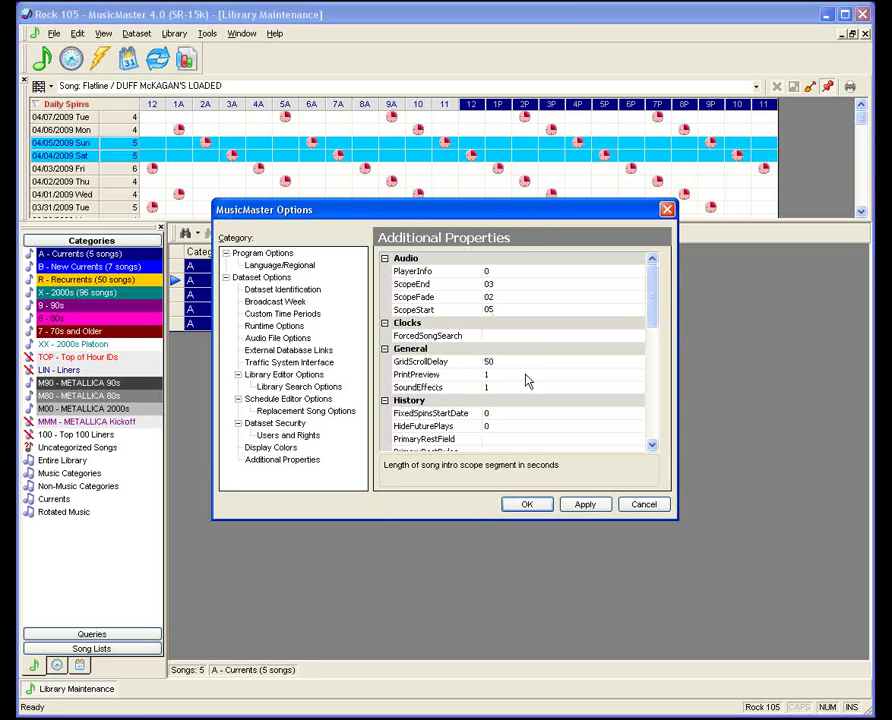
left_click(472, 349)
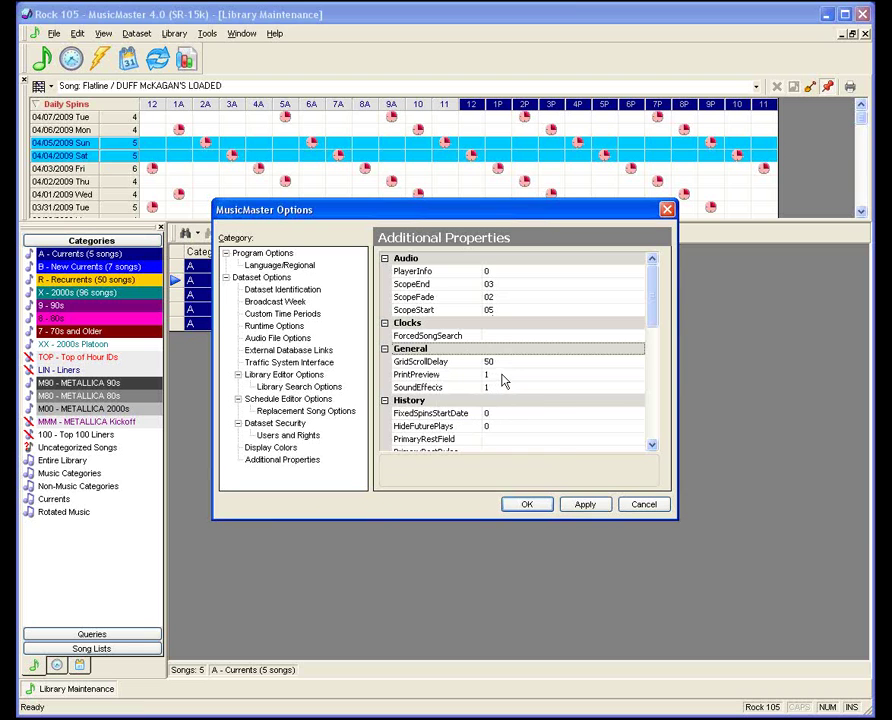
Turn print preview off by setting PrintPreview to 0.
left_click(505, 377)
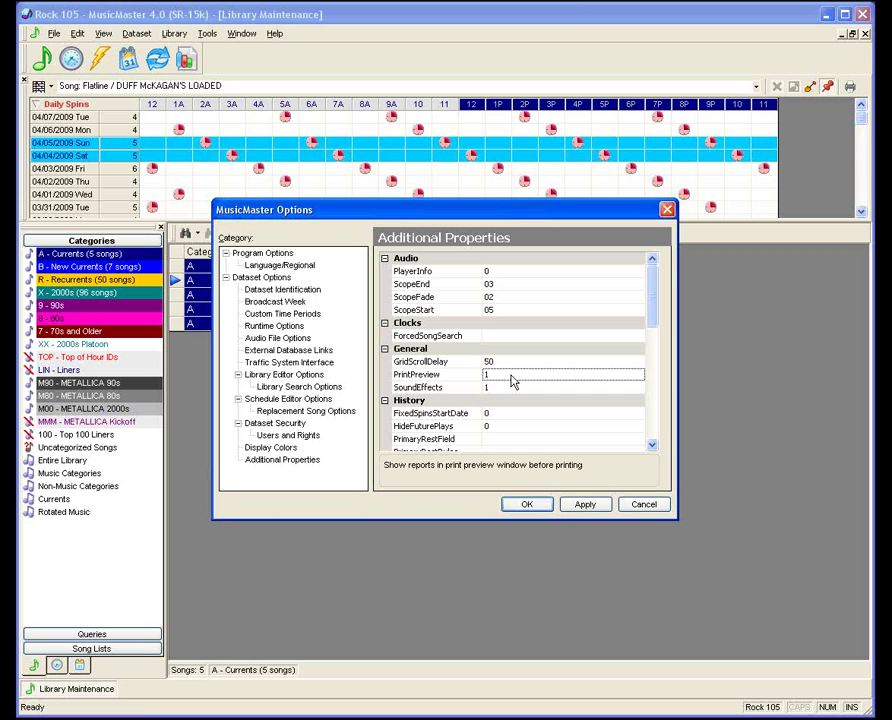
key("Delete")
type("0")
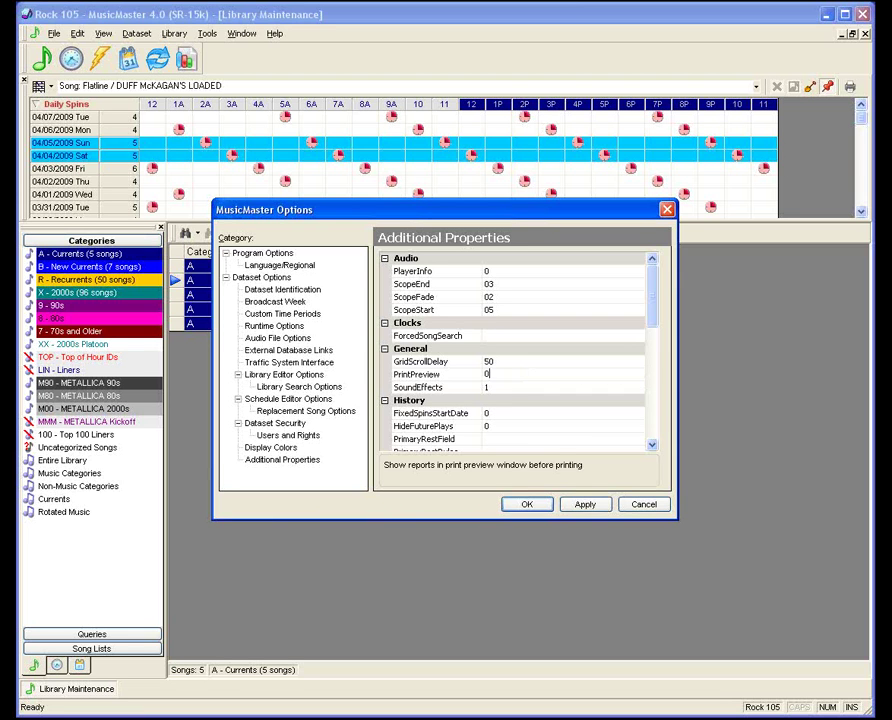
left_click(511, 391)
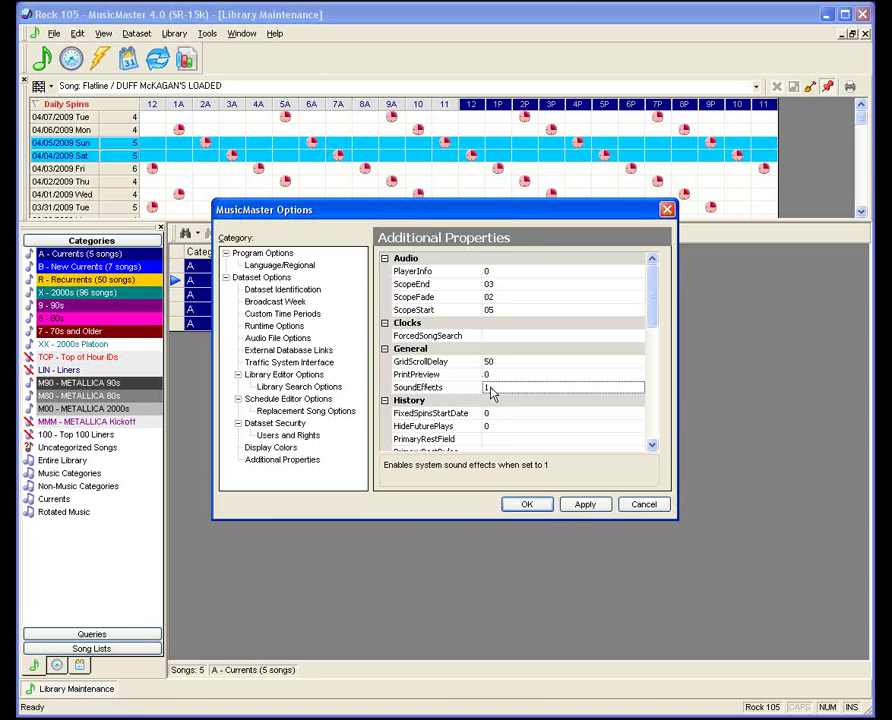
Scroll the Additional Properties grid down to the Schedule section.
left_click(651, 447)
left_click(651, 447)
left_click(651, 447)
left_click(651, 447)
left_click(651, 447)
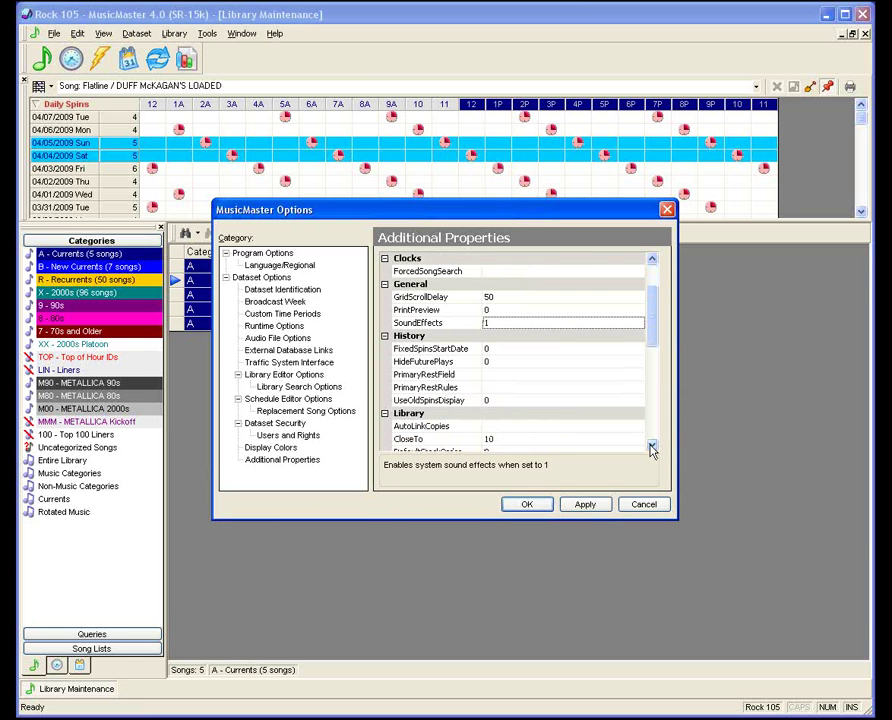
left_click(651, 447)
left_click(651, 447)
left_click(651, 447)
left_click(651, 447)
left_click(651, 447)
left_click(651, 447)
left_click(651, 447)
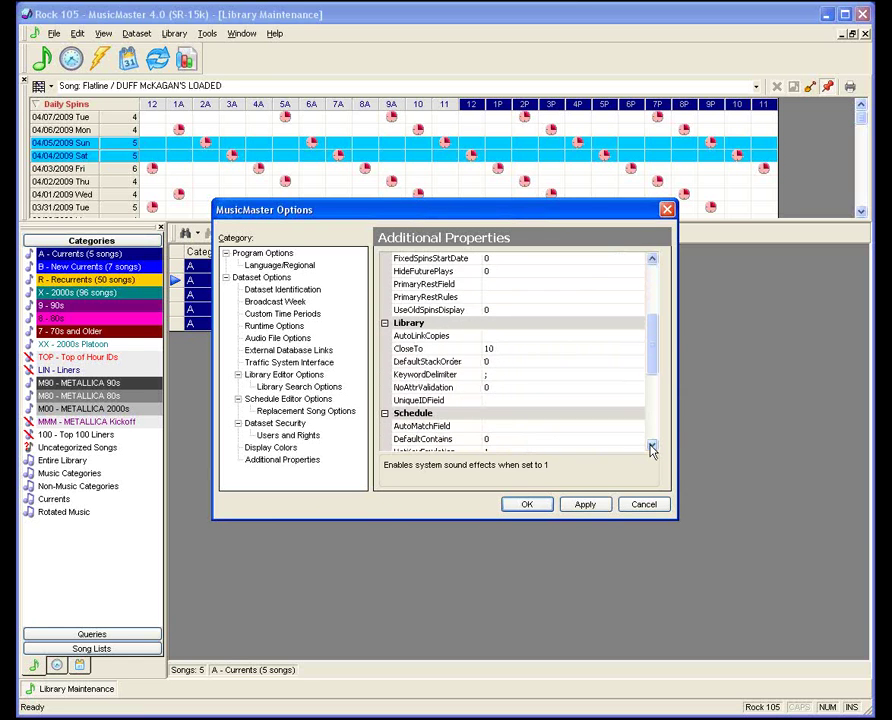
left_click(651, 447)
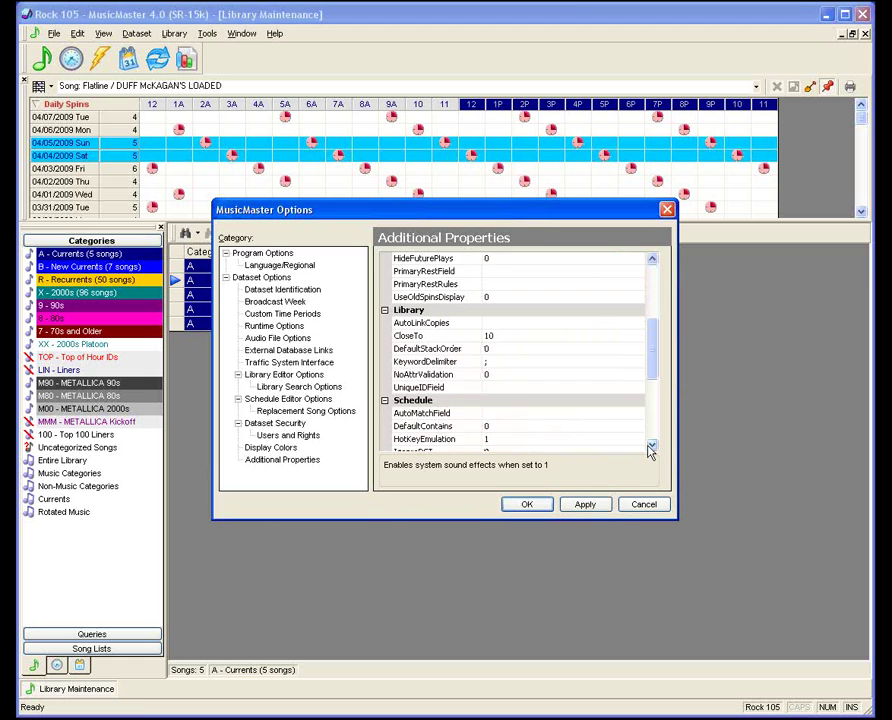
left_click(651, 447)
left_click(651, 447)
left_click(651, 447)
left_click(651, 447)
left_click(651, 447)
left_click(651, 447)
left_click(651, 447)
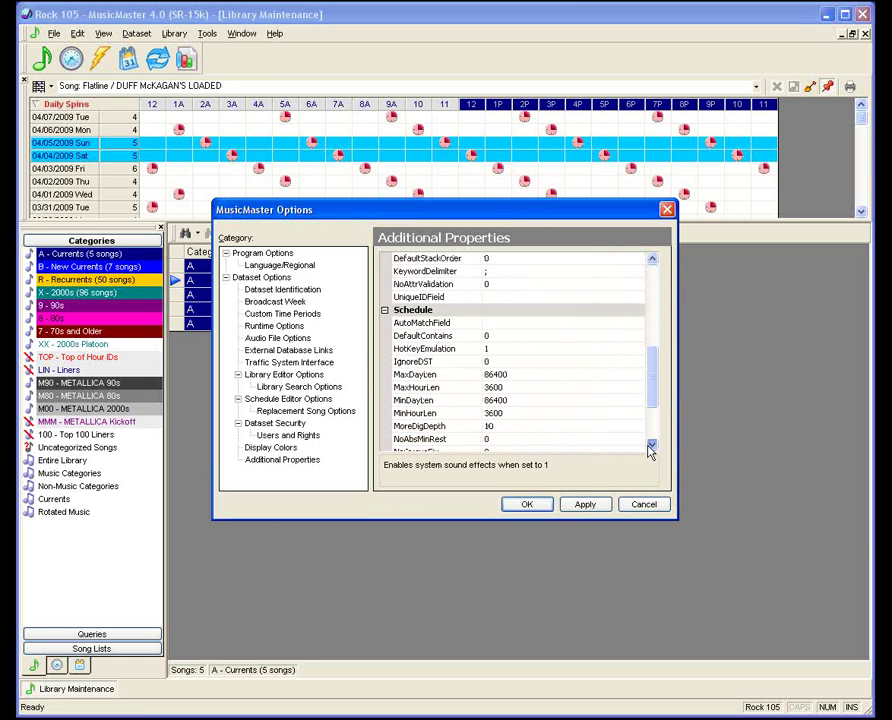
left_click(651, 447)
left_click(651, 447)
left_click(651, 447)
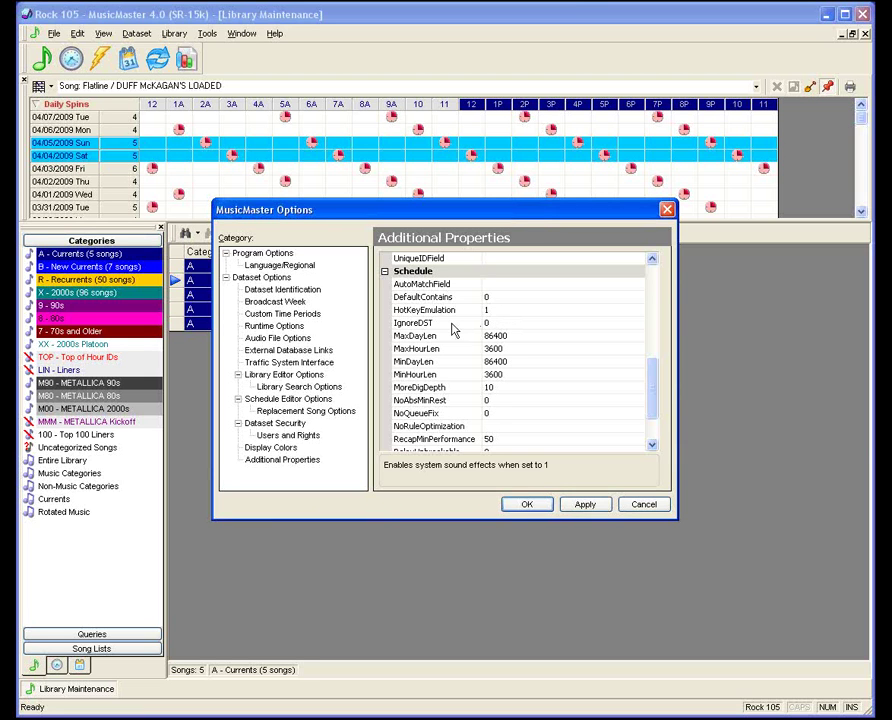
Set IgnoreDST to 1, then review the MaxDayLen and MoreDigDepth settings.
left_click(491, 325)
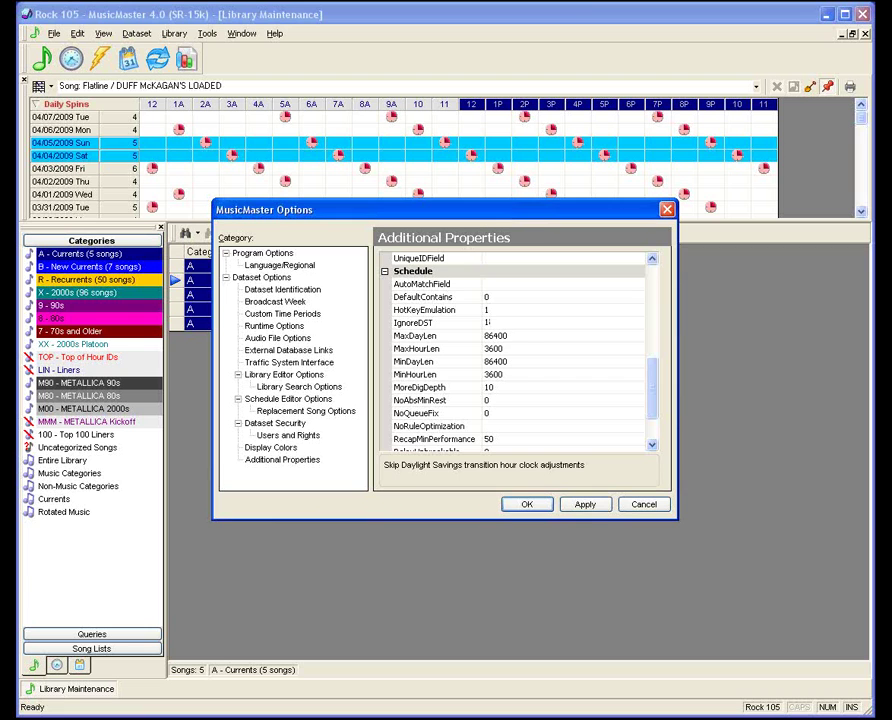
type("1")
left_click(528, 340)
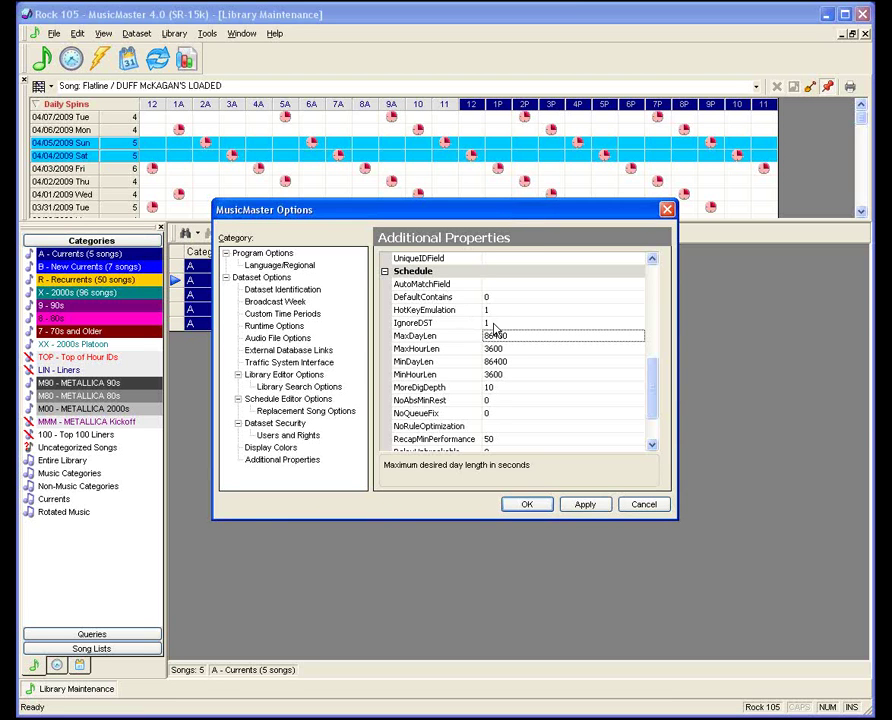
left_click(515, 390)
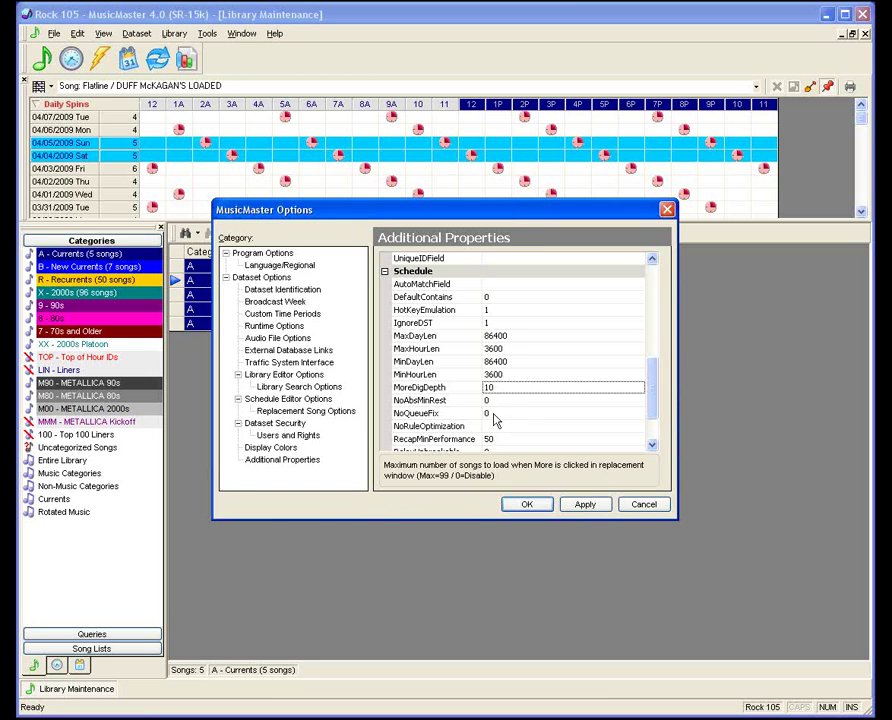
Change SingleUser to 1 in Additional Properties and close the MusicMaster Options dialog.
left_click(651, 446)
left_click(651, 446)
left_click(651, 446)
left_click(651, 446)
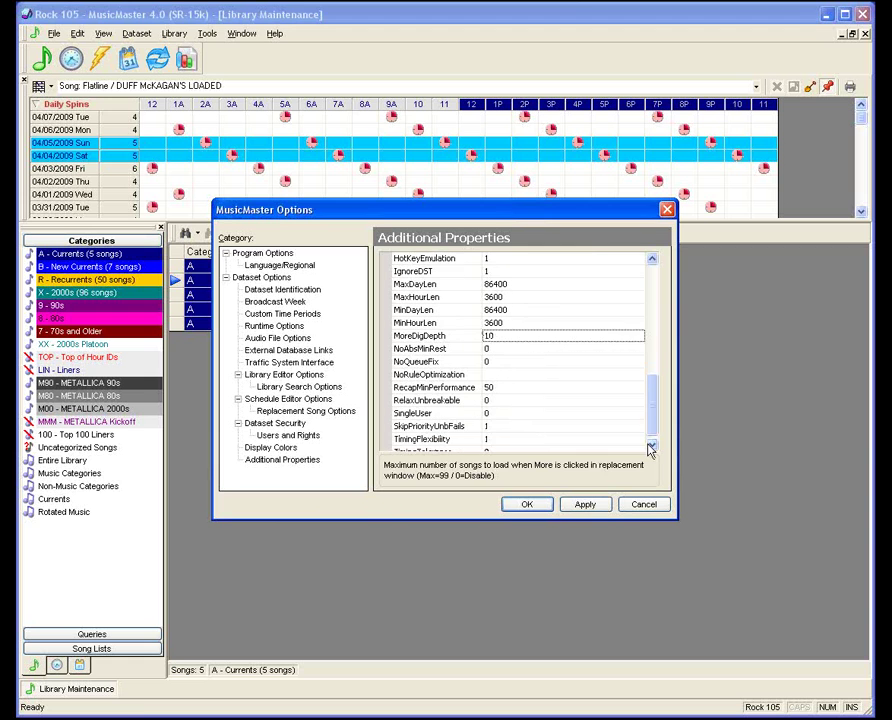
left_click(651, 446)
left_click(525, 401)
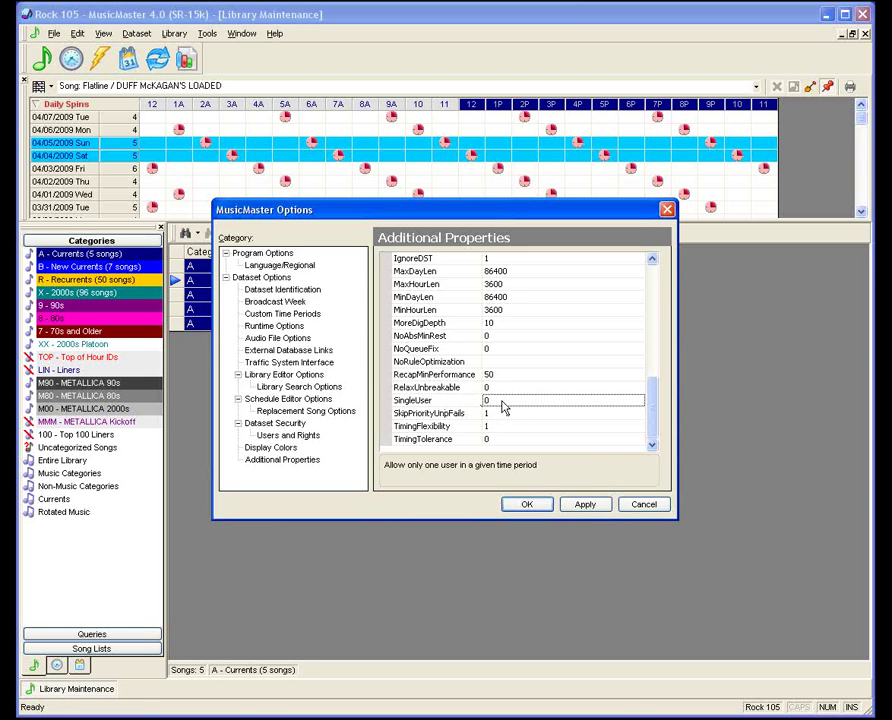
key("BackSpace")
type("1")
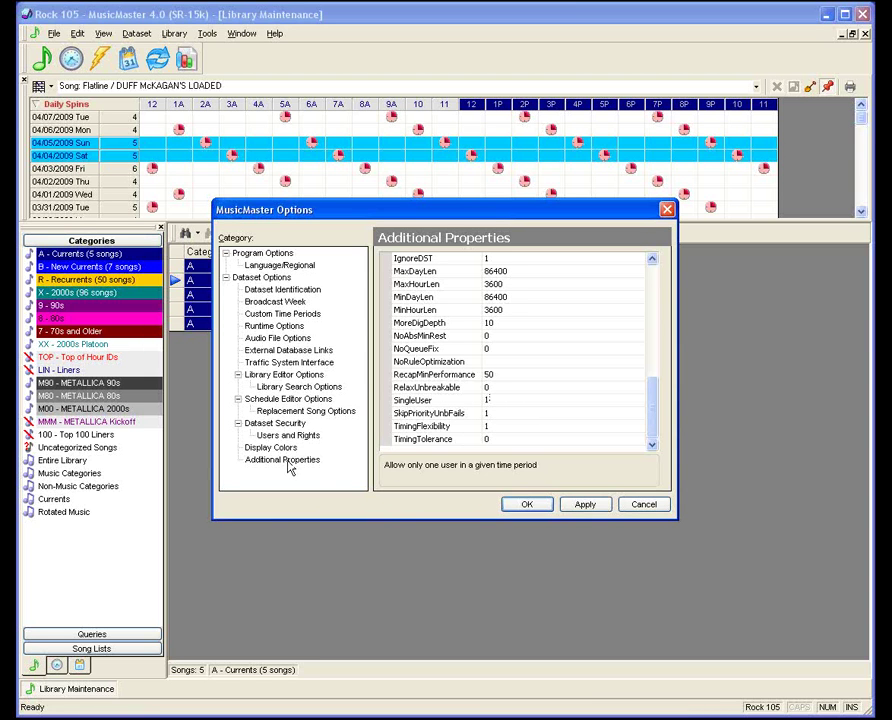
left_click_drag(652, 420, 651, 307)
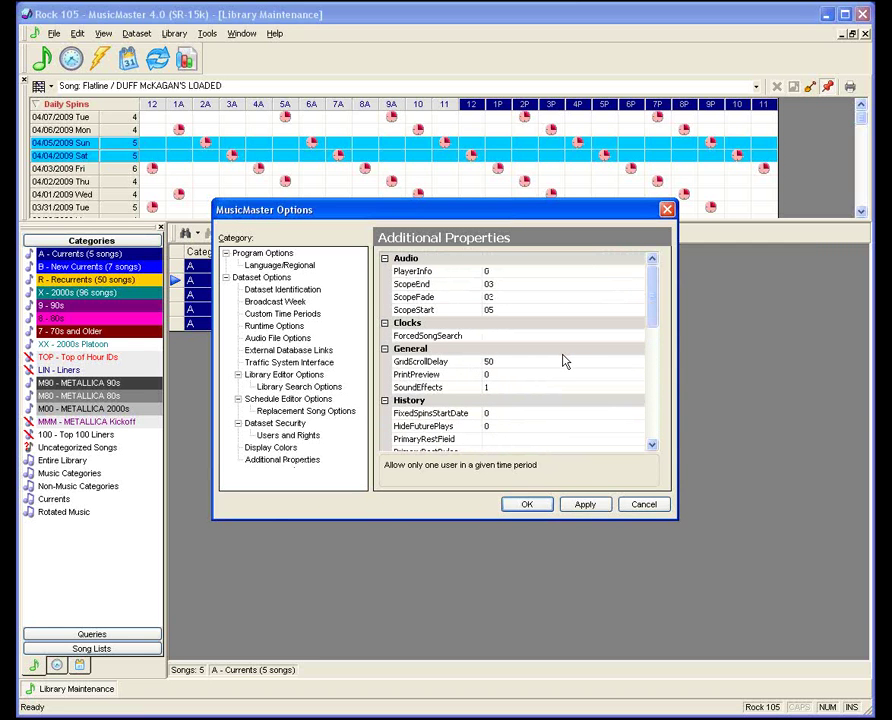
left_click(640, 507)
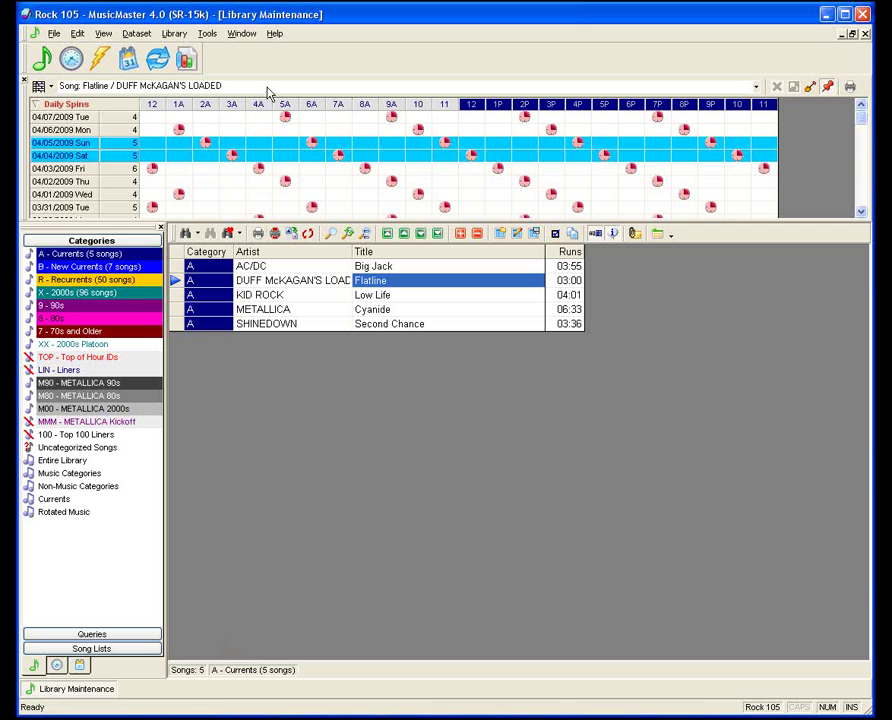
Open the Help menu to reach User Registration.
left_click(276, 35)
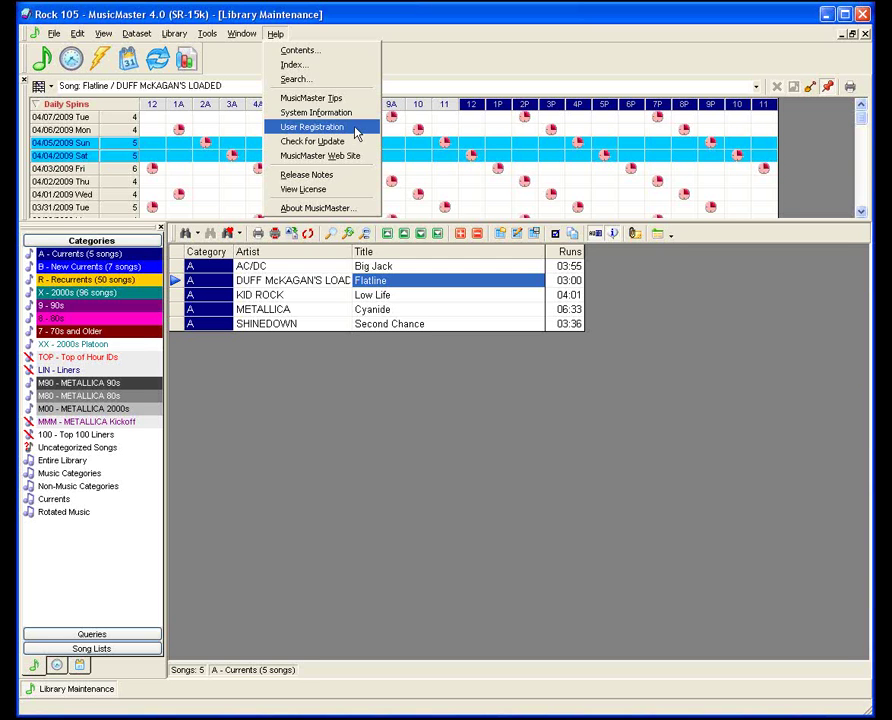
Open User Registration, dismiss the five security key and serial errors, and close the Security Key window.
left_click(355, 130)
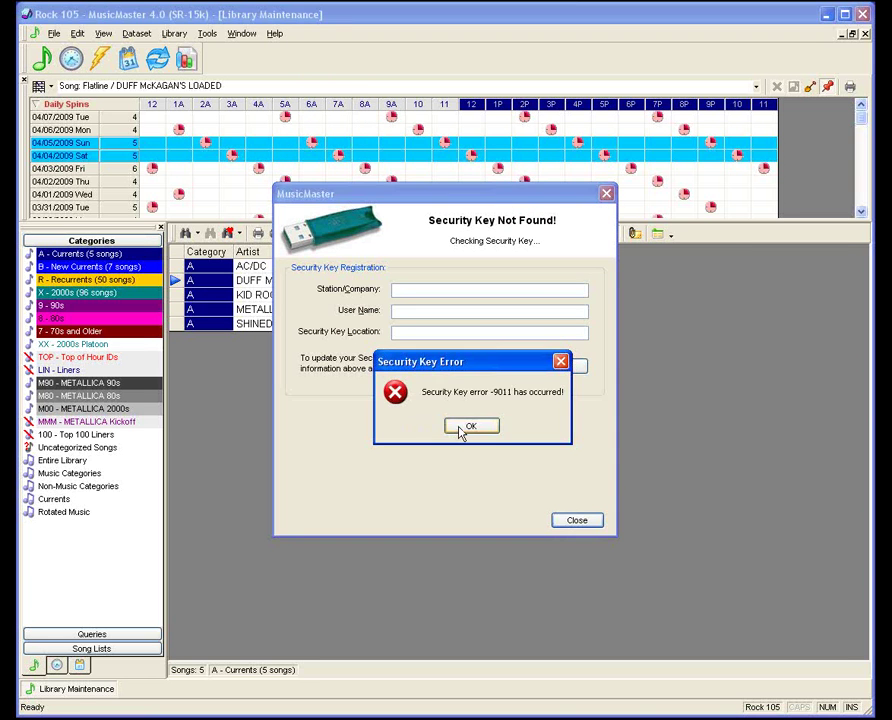
left_click(466, 428)
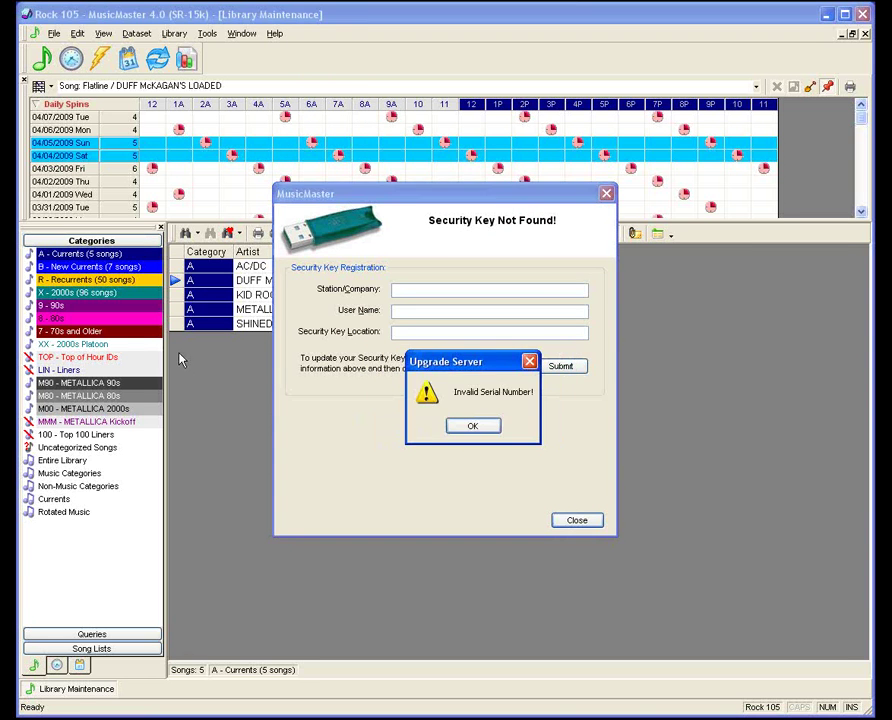
left_click(460, 428)
left_click(457, 432)
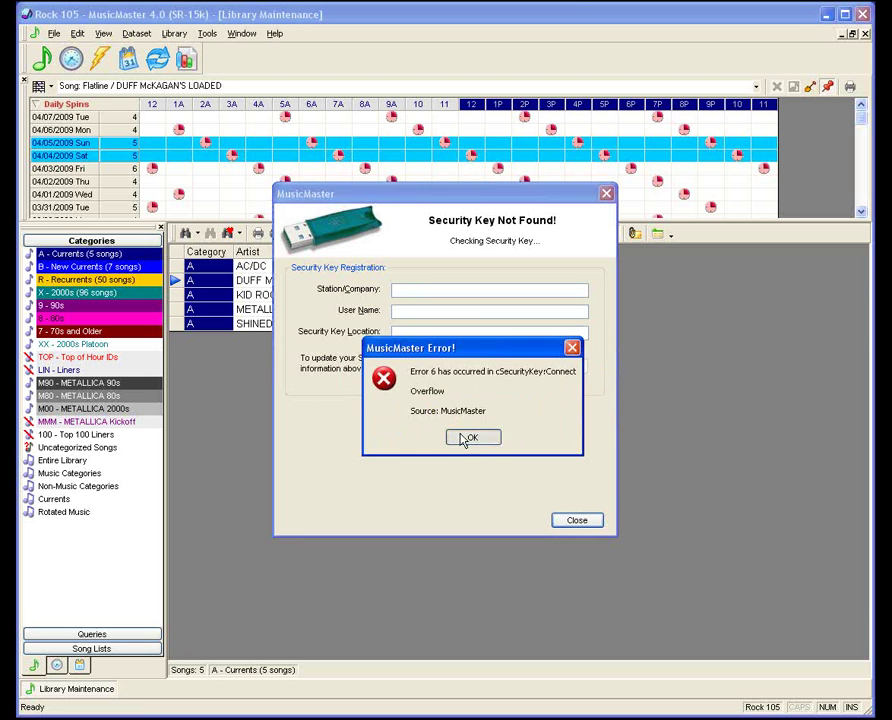
left_click(462, 437)
left_click(462, 430)
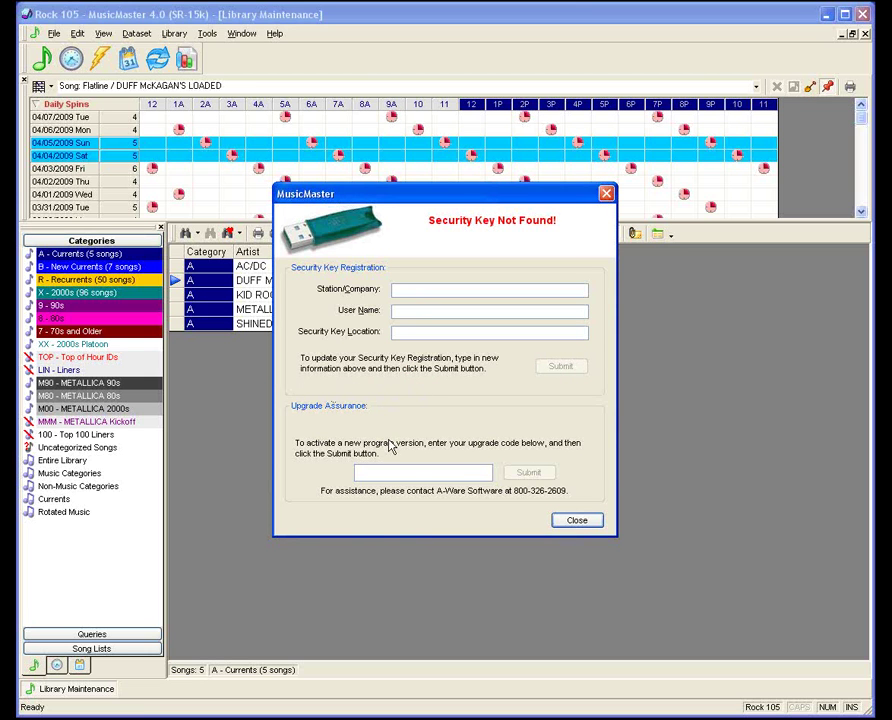
left_click(586, 523)
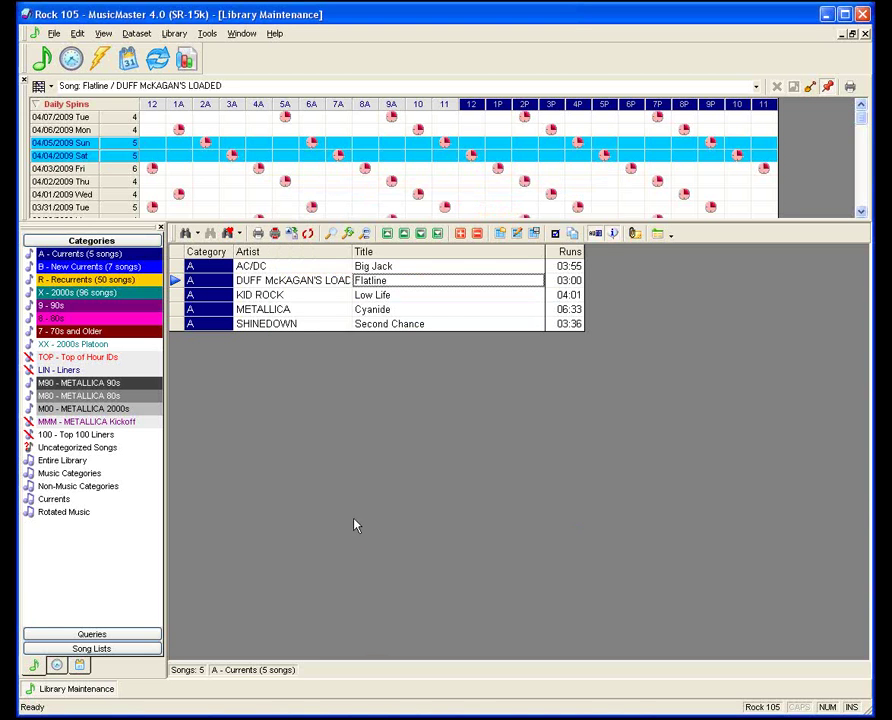
Dismiss the Help menu without choosing anything and close the Library Maintenance window.
left_click(275, 34)
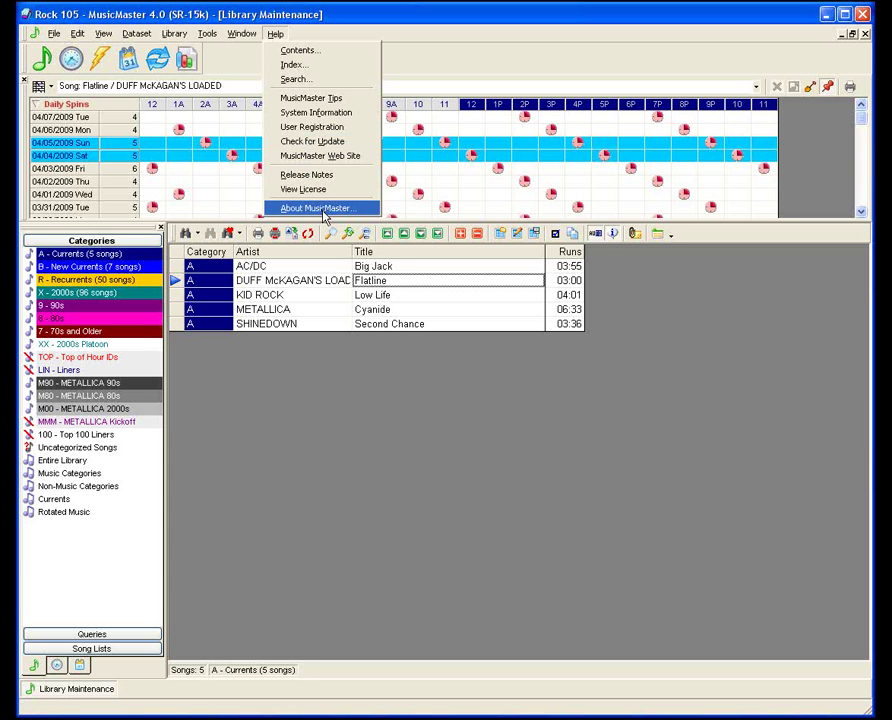
left_click(671, 453)
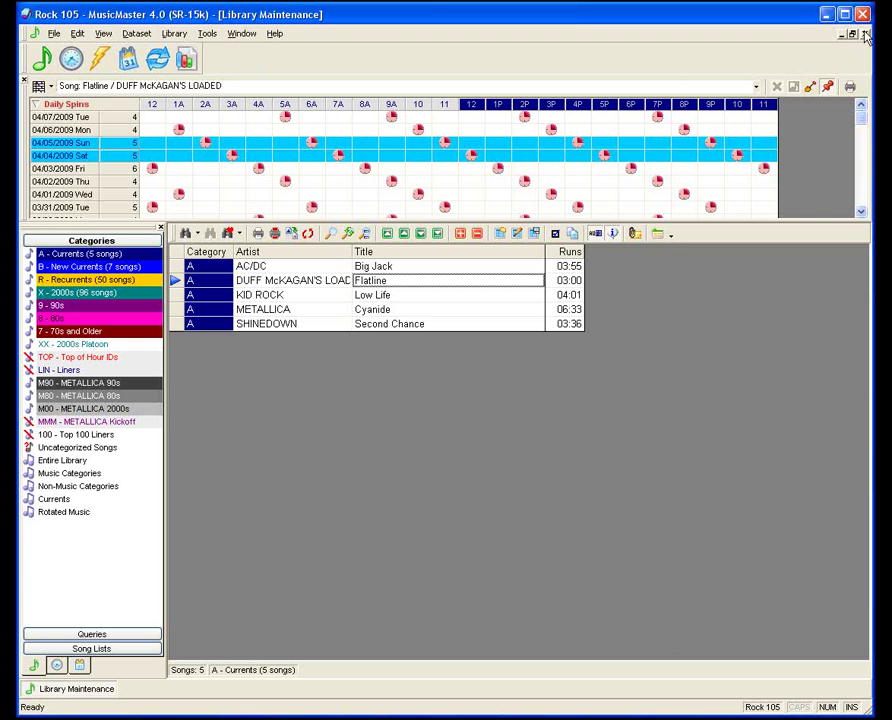
left_click(866, 35)
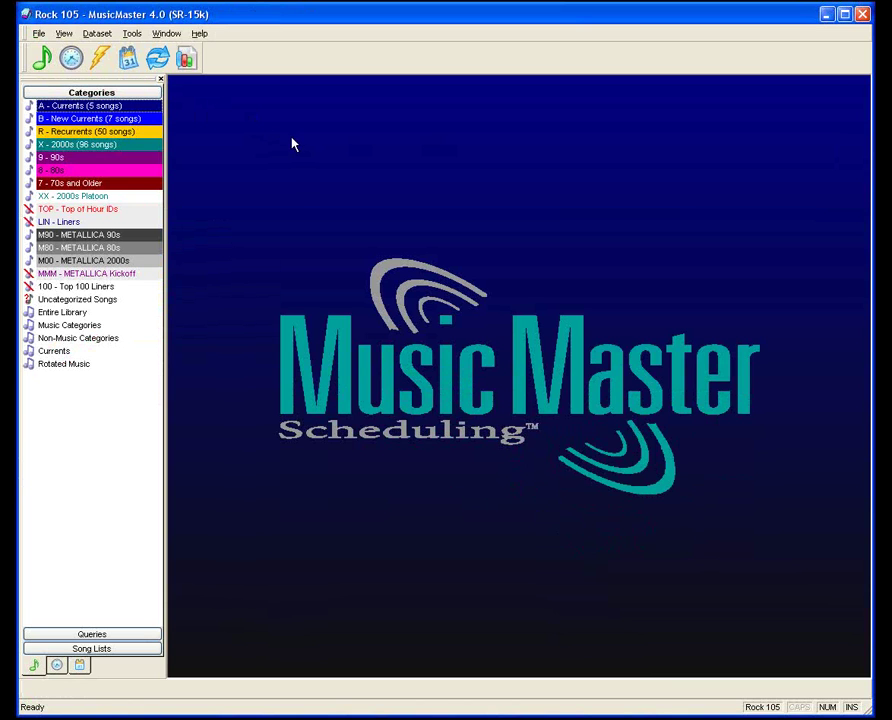
Open LogNote Maintenance via Dataset > Clocks > LogNote Text.
left_click(100, 34)
mouse_move(108, 65)
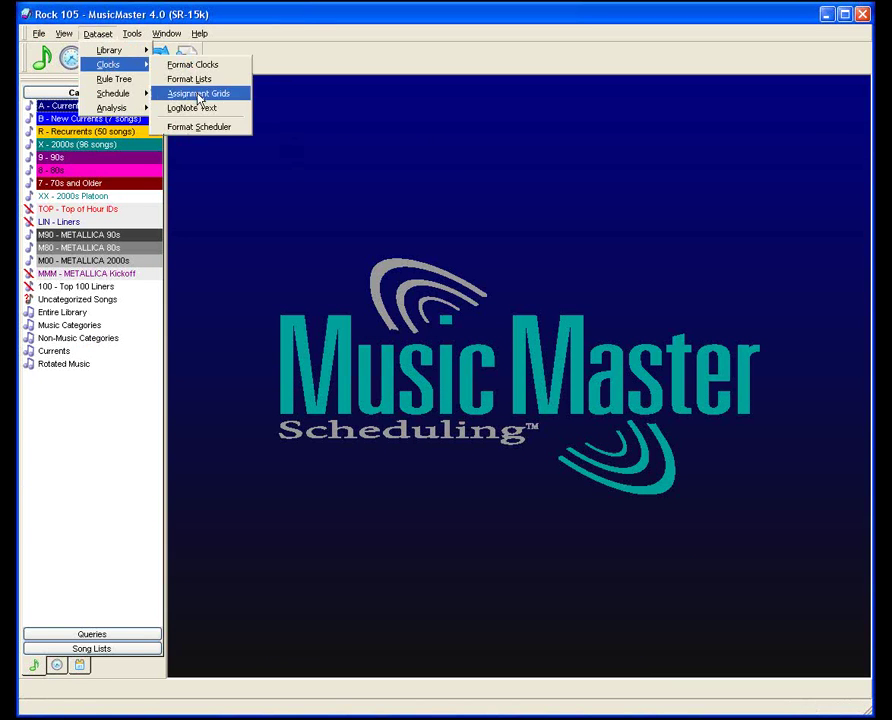
left_click(238, 110)
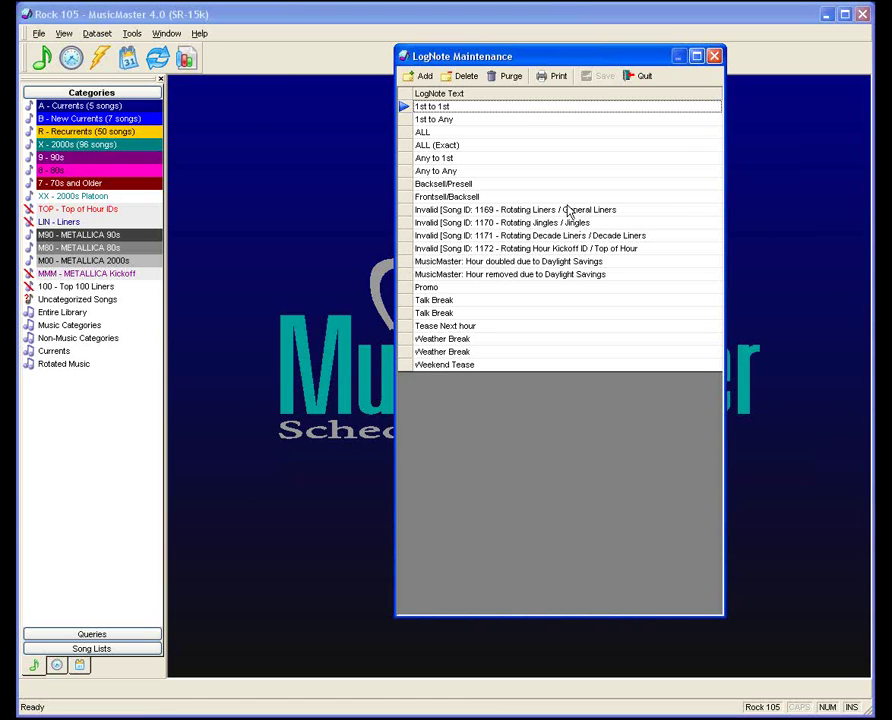
Delete the Invalid Song ID 1169 Rotating Liners LogNote and confirm with Yes.
left_click(429, 211)
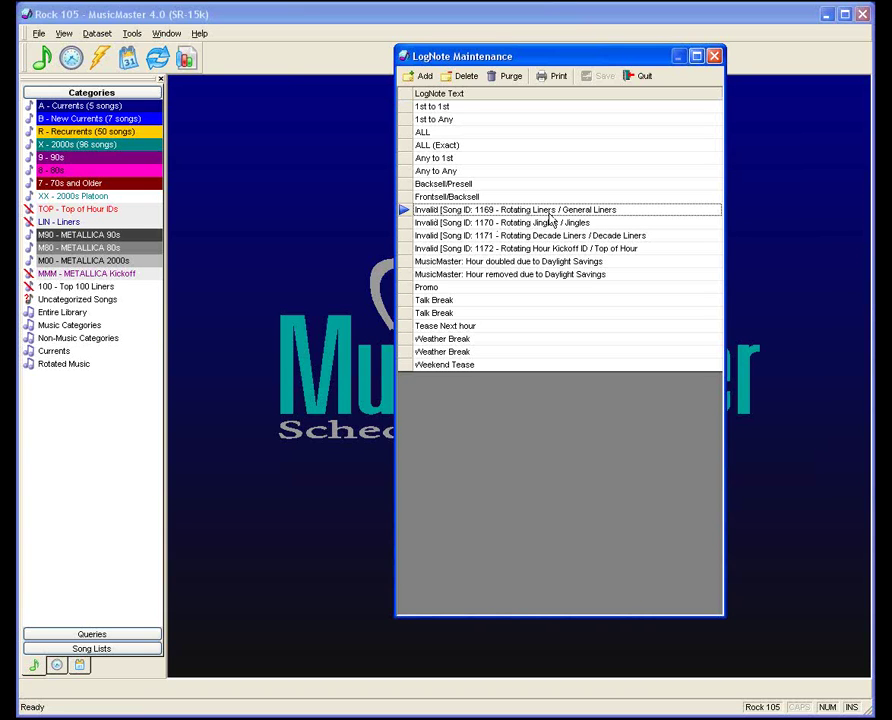
left_click(459, 80)
left_click(451, 431)
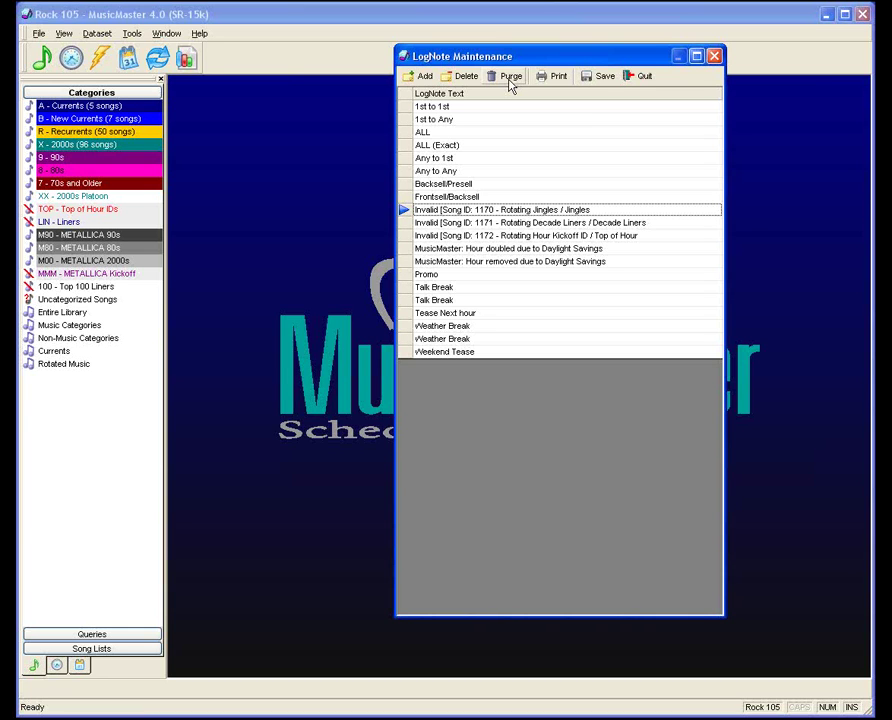
Purge all unused LogNotes, acknowledge the Done message, and quit LogNote Maintenance.
left_click(510, 78)
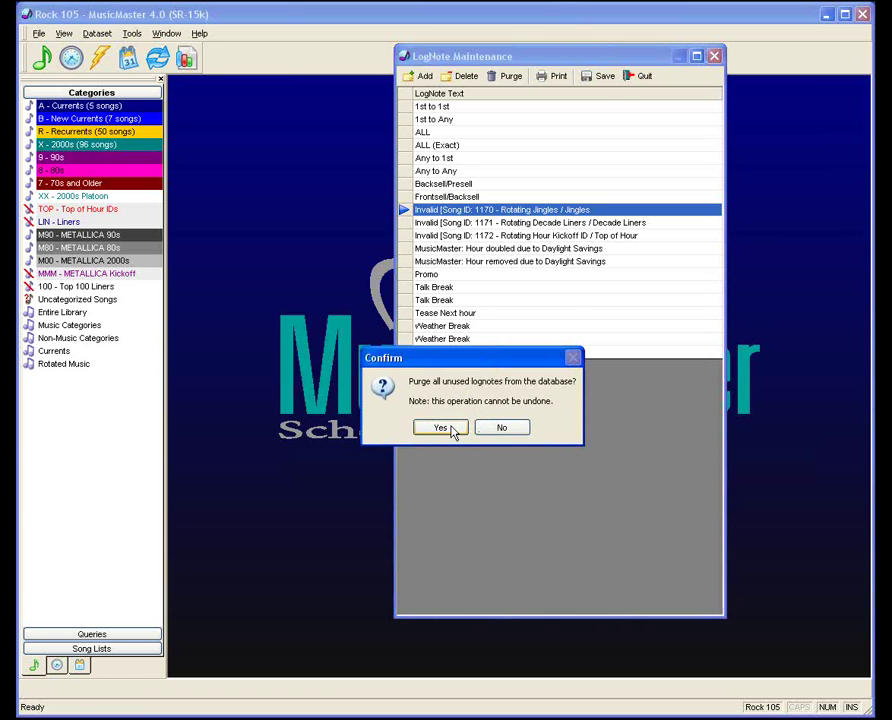
left_click(450, 430)
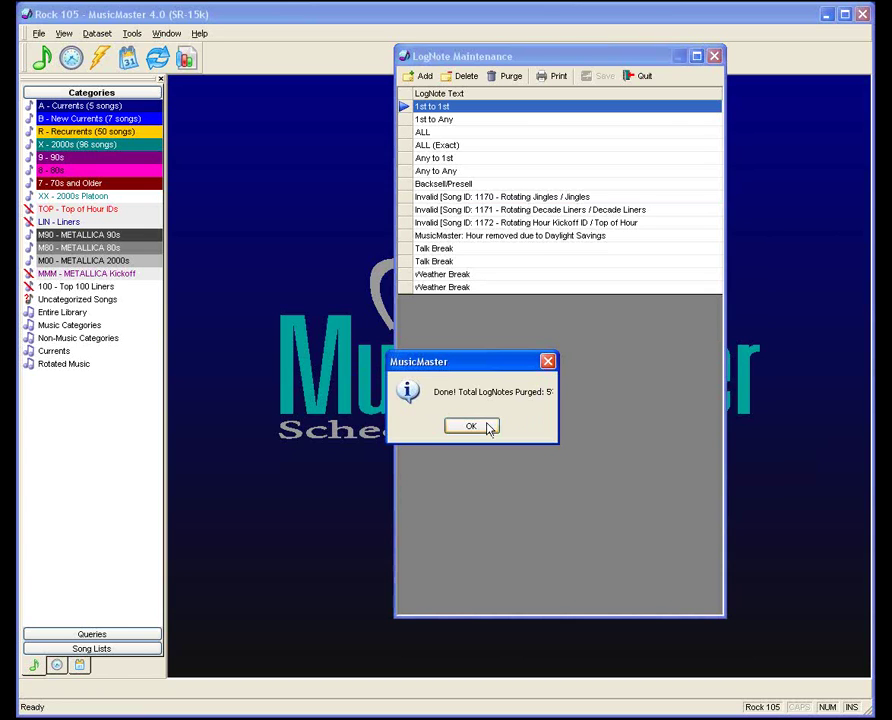
left_click(489, 428)
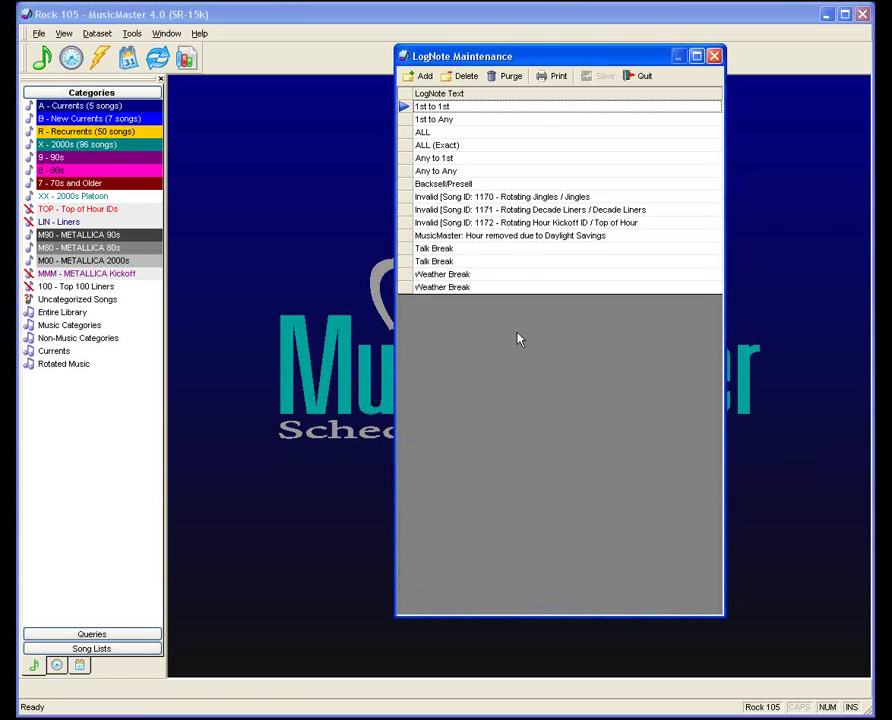
left_click(644, 78)
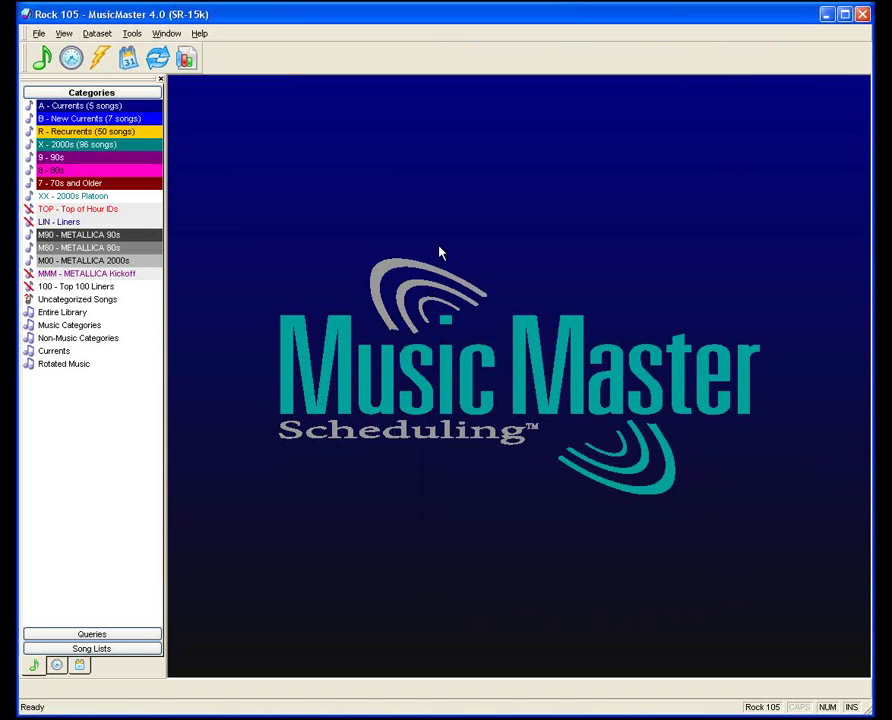